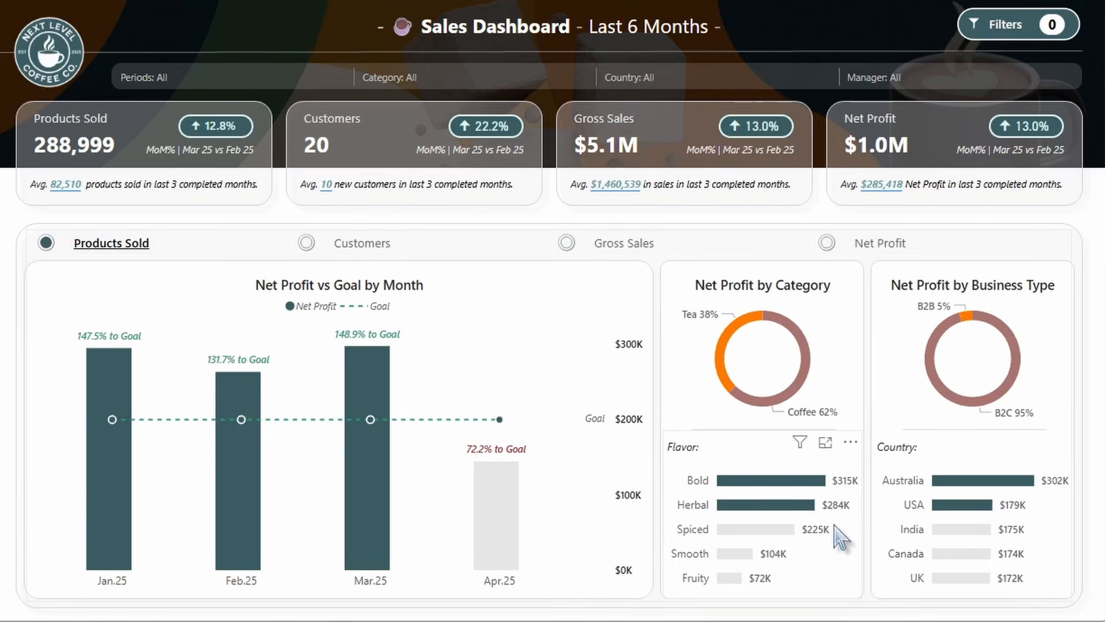
Filter the sales dashboard to the Coffee category and Australia, excluding the second listed Australian manager, and close the filter pane
{"action": "left_click", "coordinate": [1008, 25]}
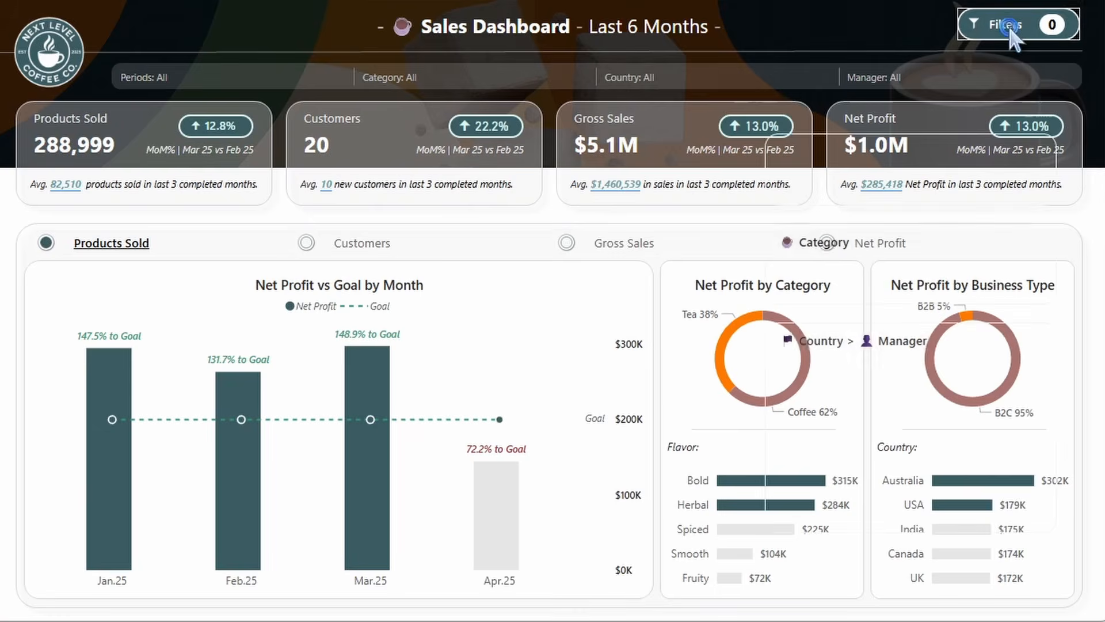
{"action": "left_click", "coordinate": [843, 273]}
{"action": "left_click", "coordinate": [796, 371]}
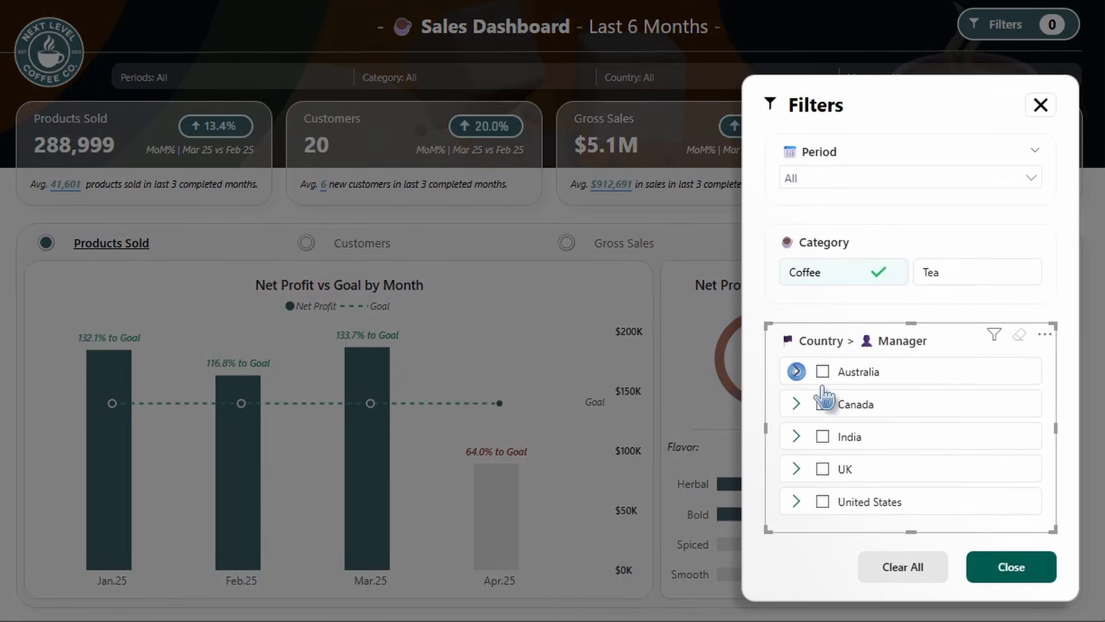
{"action": "left_click", "coordinate": [823, 371]}
{"action": "left_click", "coordinate": [832, 436]}
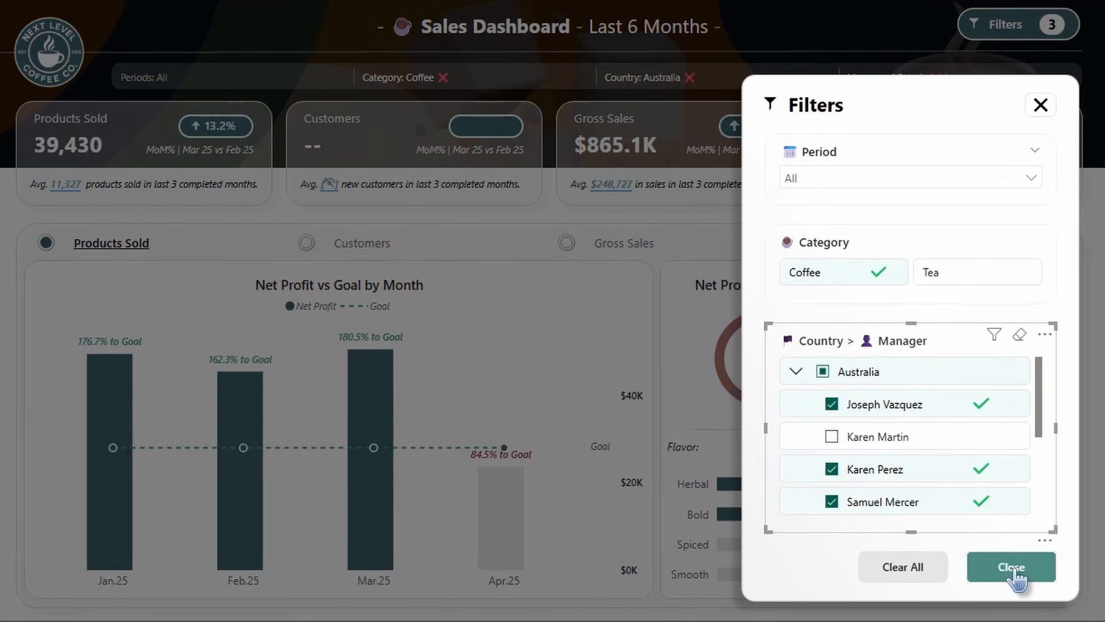
{"action": "left_click", "coordinate": [1012, 566]}
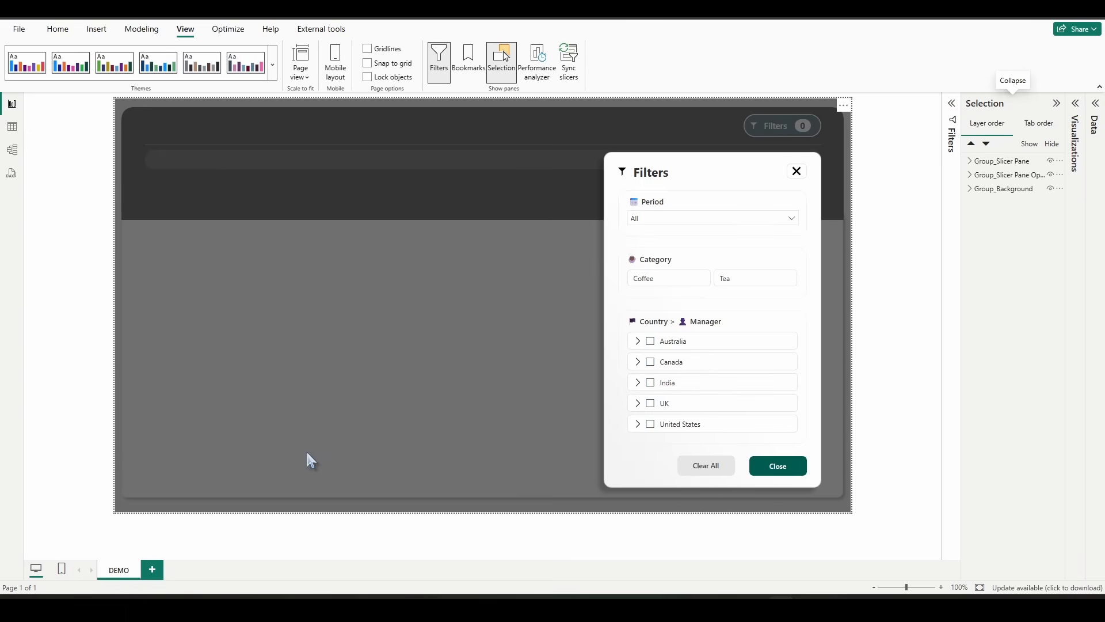
Hide the Group_Slicer Pane group on the DEMO page and collapse the layer list
{"action": "left_click", "coordinate": [1051, 162]}
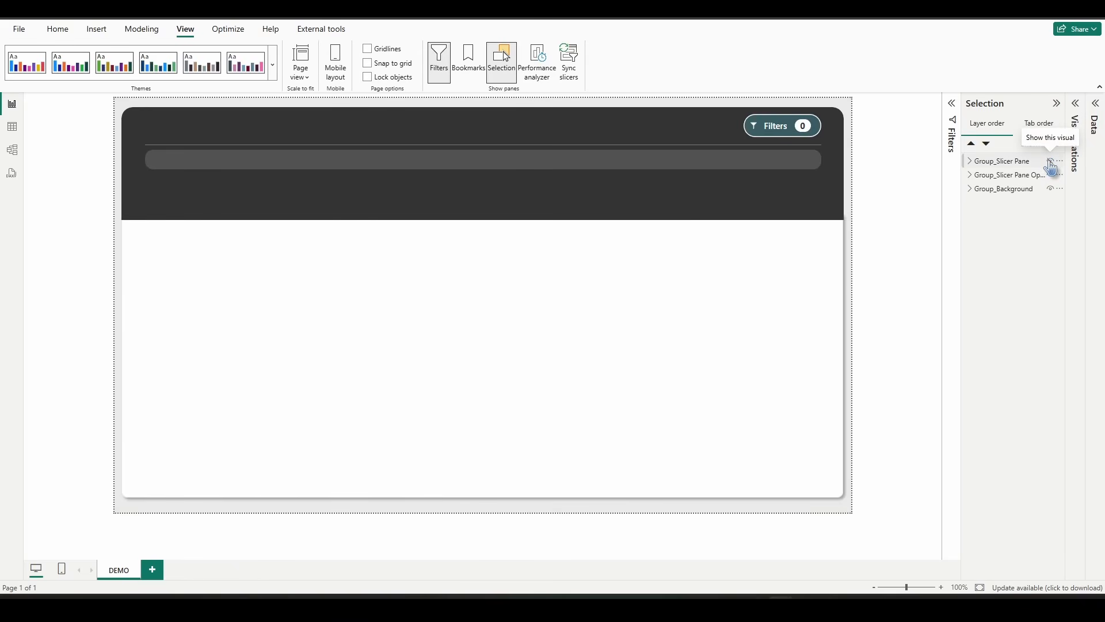
{"action": "left_click", "coordinate": [1057, 103]}
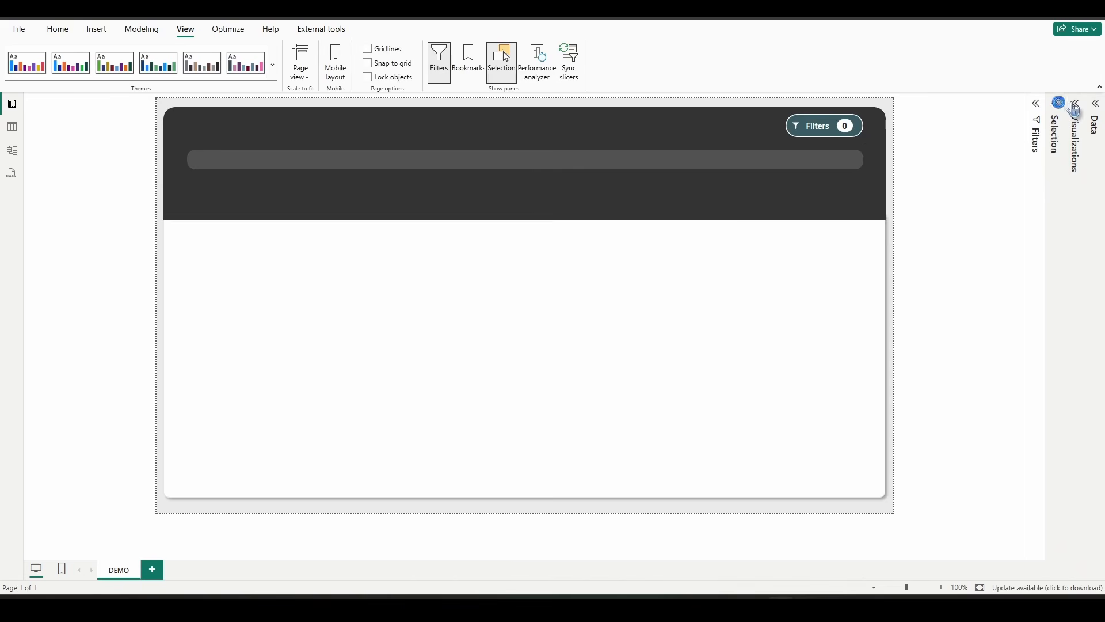
Add a card visual to the page and use the Filter Info Month Year measure as its data
{"action": "left_click", "coordinate": [1076, 103]}
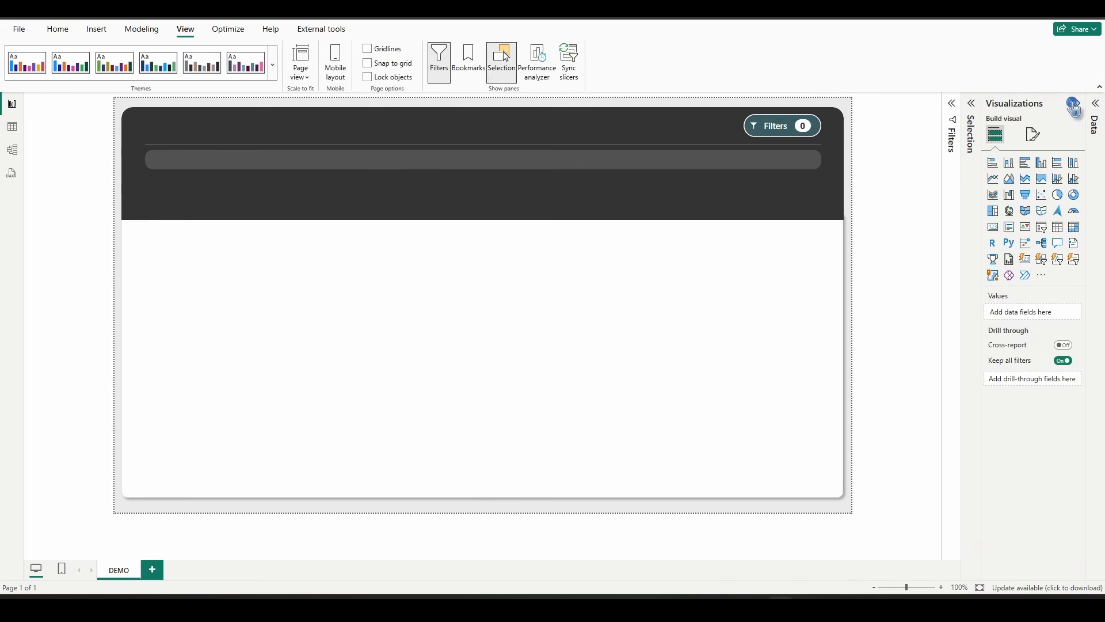
{"action": "left_click", "coordinate": [1031, 264]}
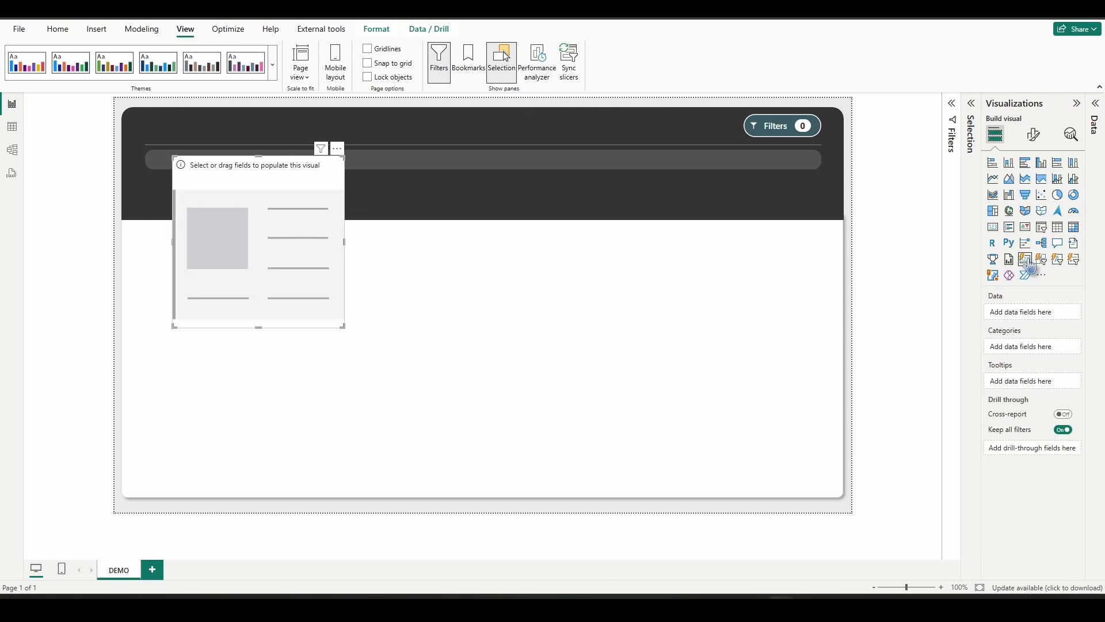
{"action": "left_click", "coordinate": [1096, 328]}
{"action": "left_click", "coordinate": [1092, 125]}
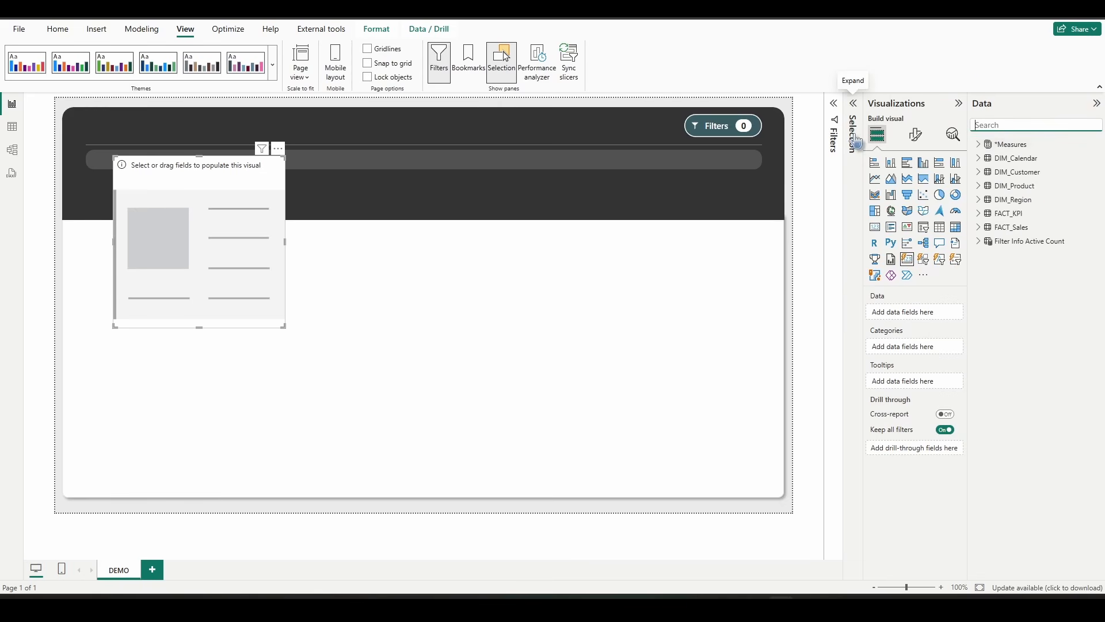
{"action": "left_click", "coordinate": [979, 144]}
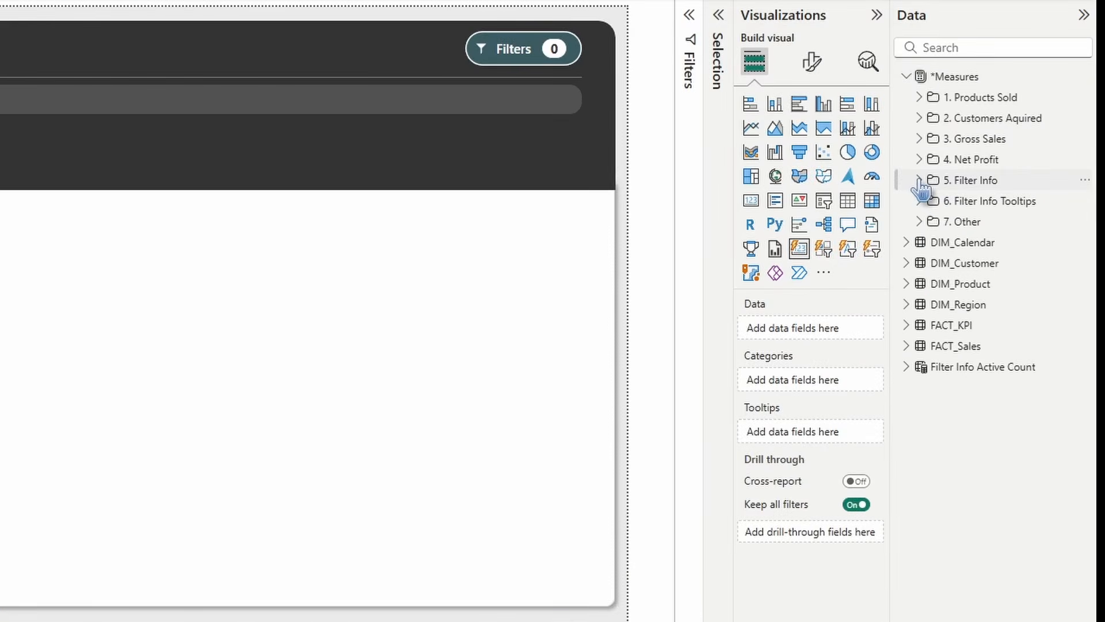
{"action": "left_click", "coordinate": [920, 181]}
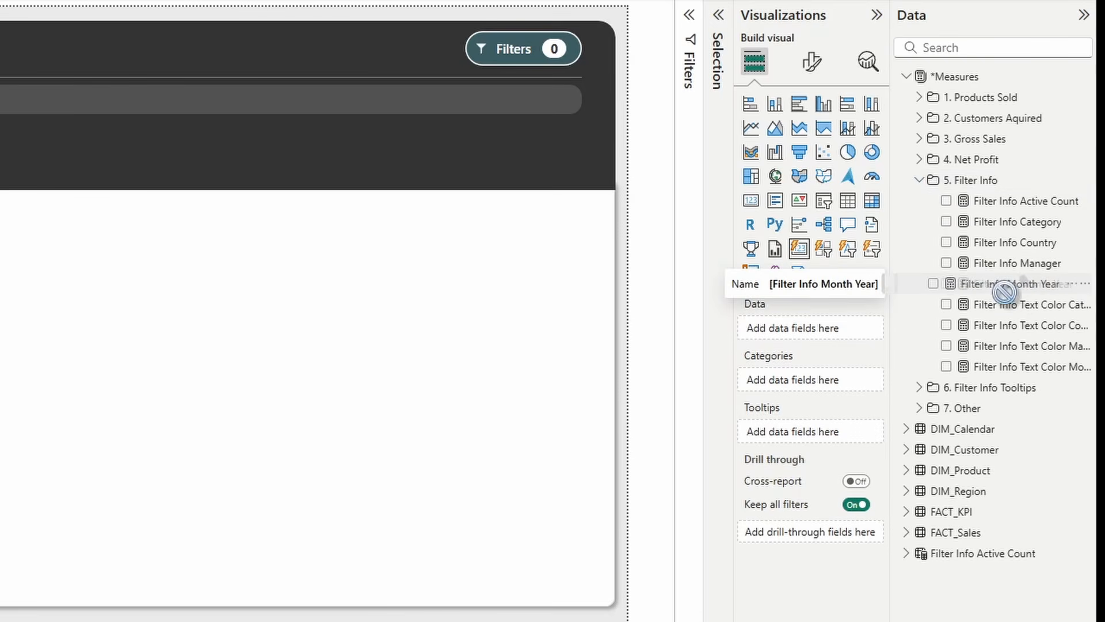
{"action": "left_click_drag", "start_coordinate": [1023, 286], "coordinate": [816, 327]}
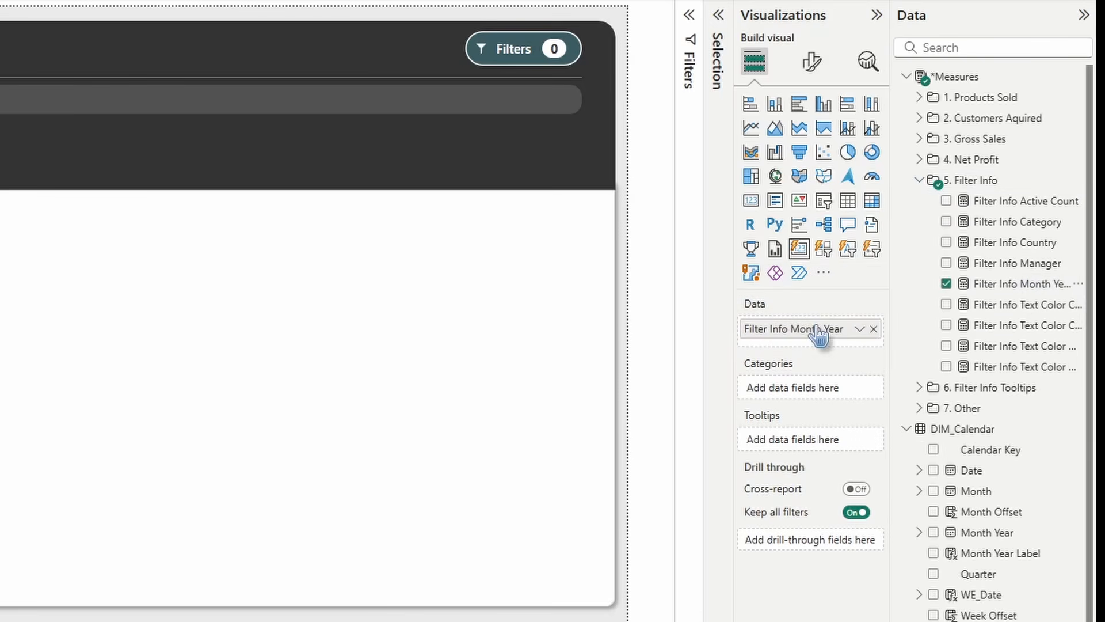
Set the card visual's height to 30 and its width to 293
{"action": "left_click", "coordinate": [813, 71]}
{"action": "left_click", "coordinate": [809, 140]}
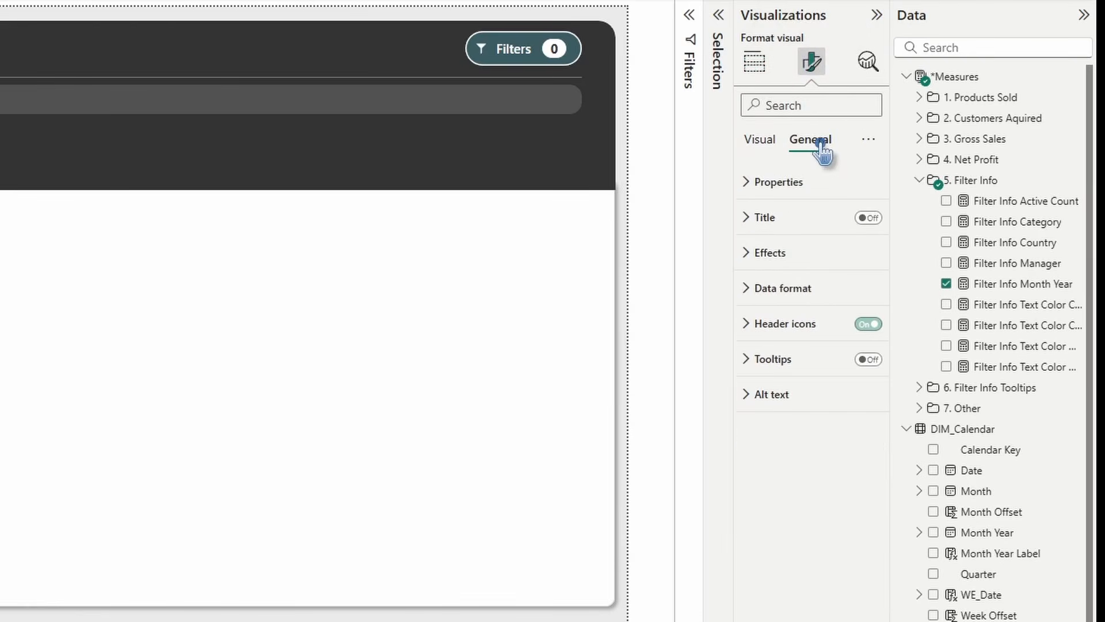
{"action": "left_click", "coordinate": [807, 184]}
{"action": "double_click", "coordinate": [769, 267]}
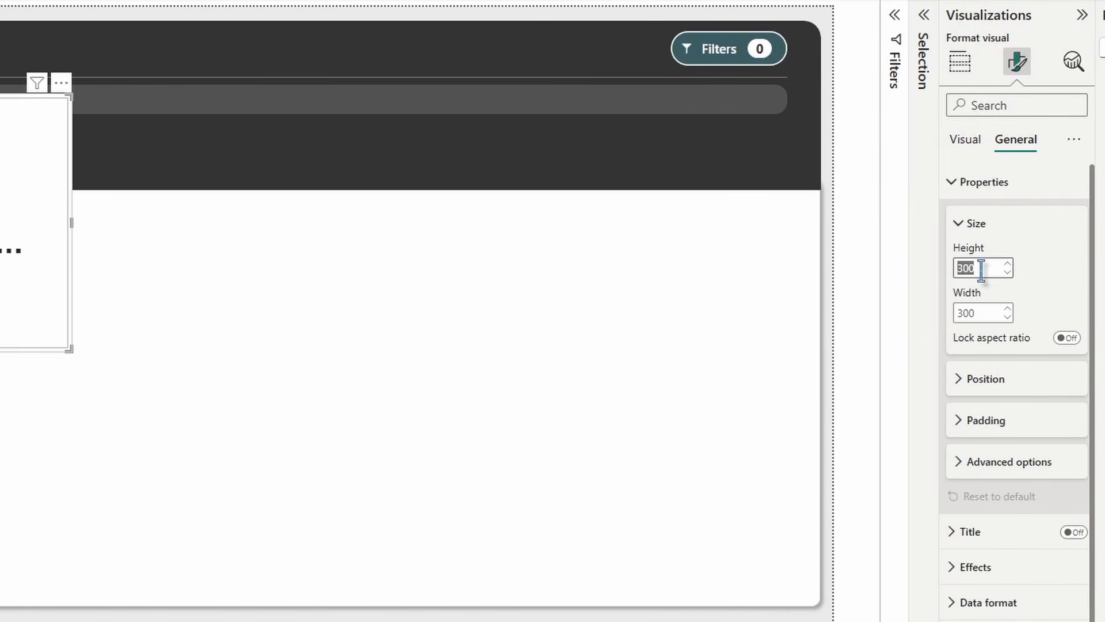
{"action": "type", "text": "30"}
{"action": "key", "text": "Tab"}
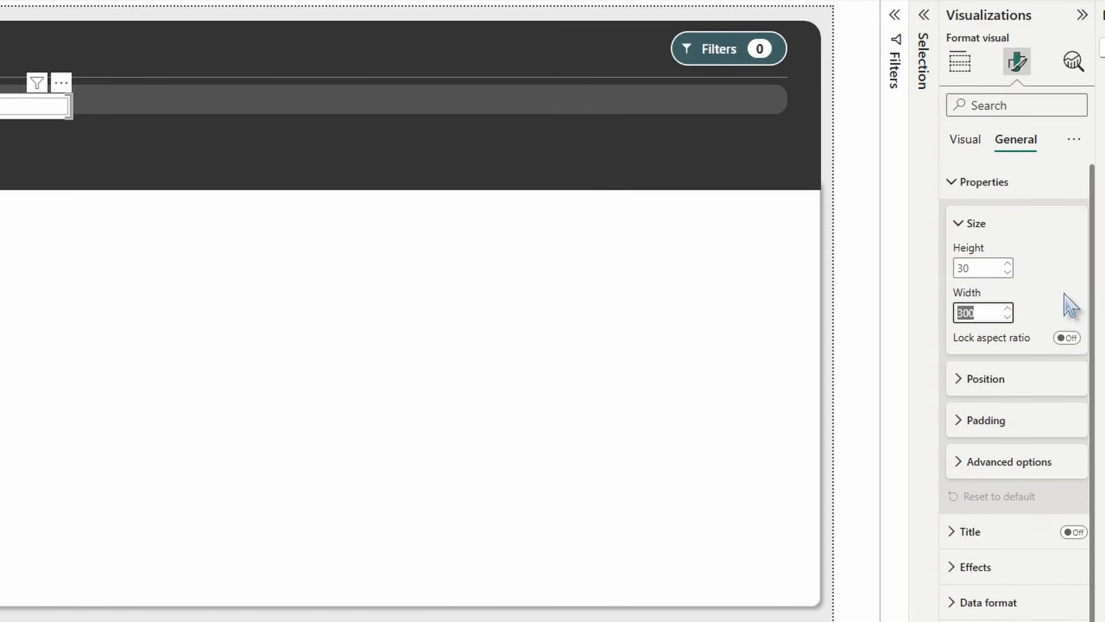
{"action": "type", "text": "293"}
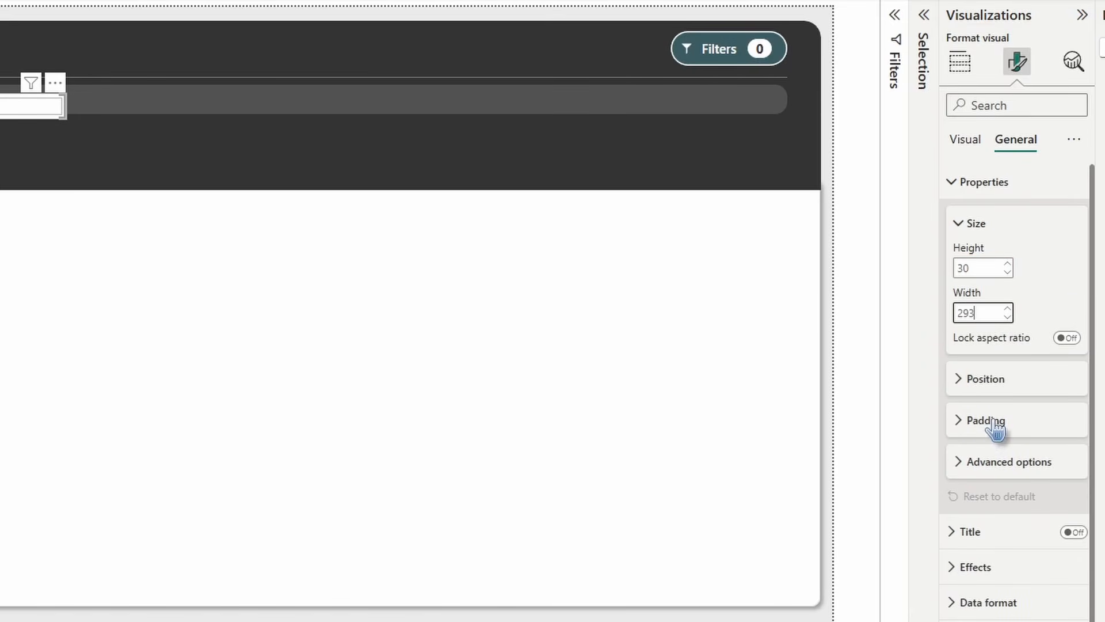
Set the card visual's top and bottom padding to 0 px
{"action": "left_click", "coordinate": [991, 420]}
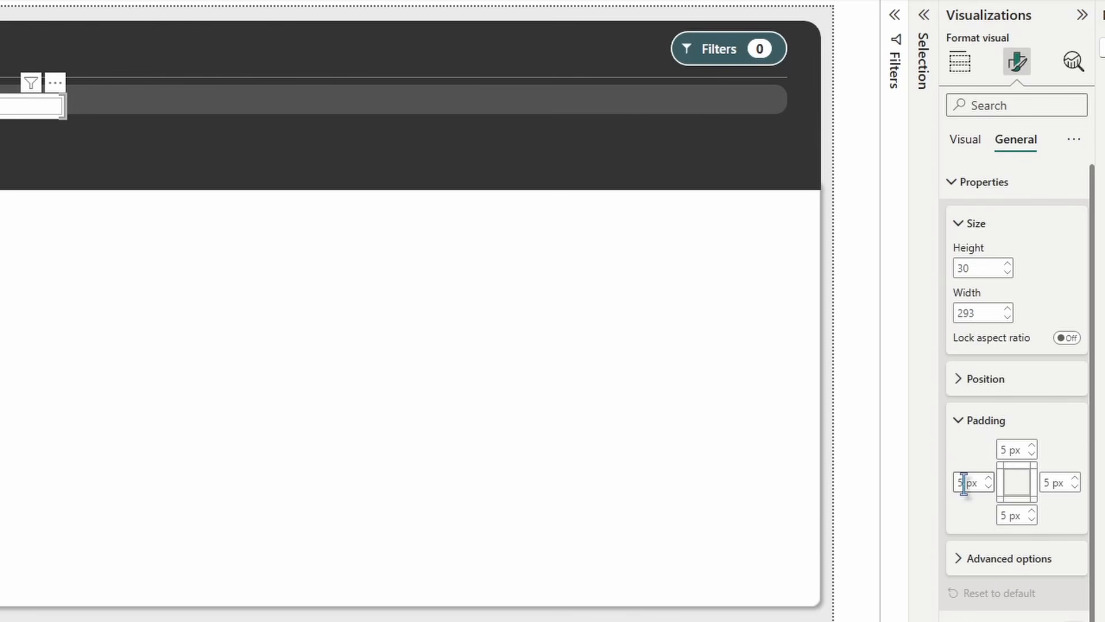
{"action": "left_click", "coordinate": [1034, 453]}
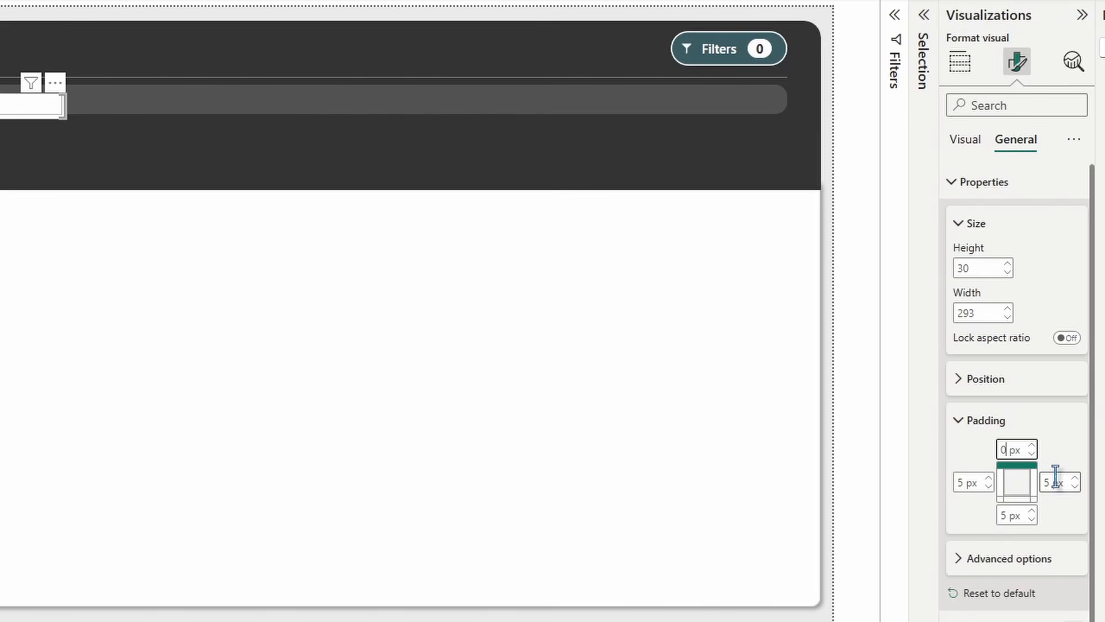
{"action": "left_click", "coordinate": [1005, 514]}
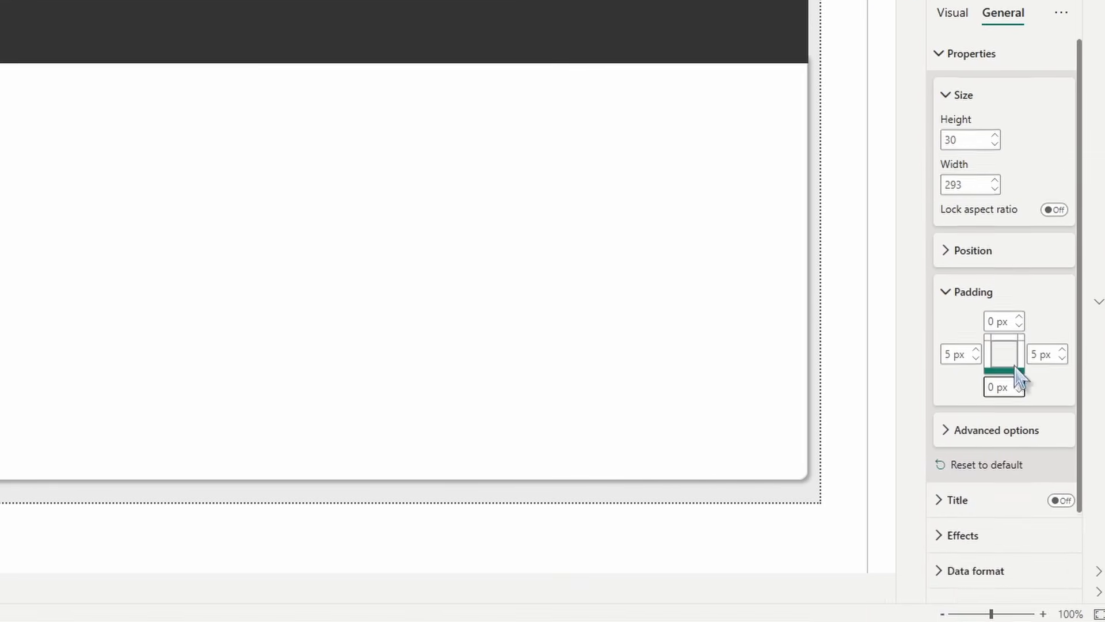
Turn off the card visual's background effect and its header icons
{"action": "scroll", "coordinate": [1013, 513], "scroll_direction": "down", "scroll_amount": 2}
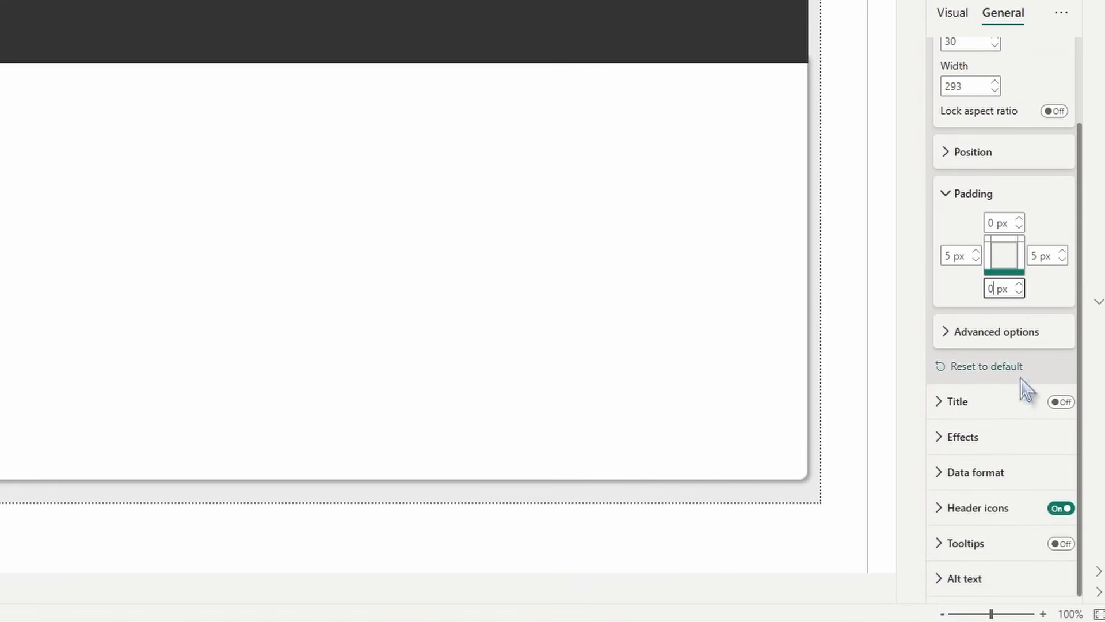
{"action": "left_click", "coordinate": [1001, 437]}
{"action": "scroll", "coordinate": [1002, 443], "scroll_direction": "down", "scroll_amount": 3}
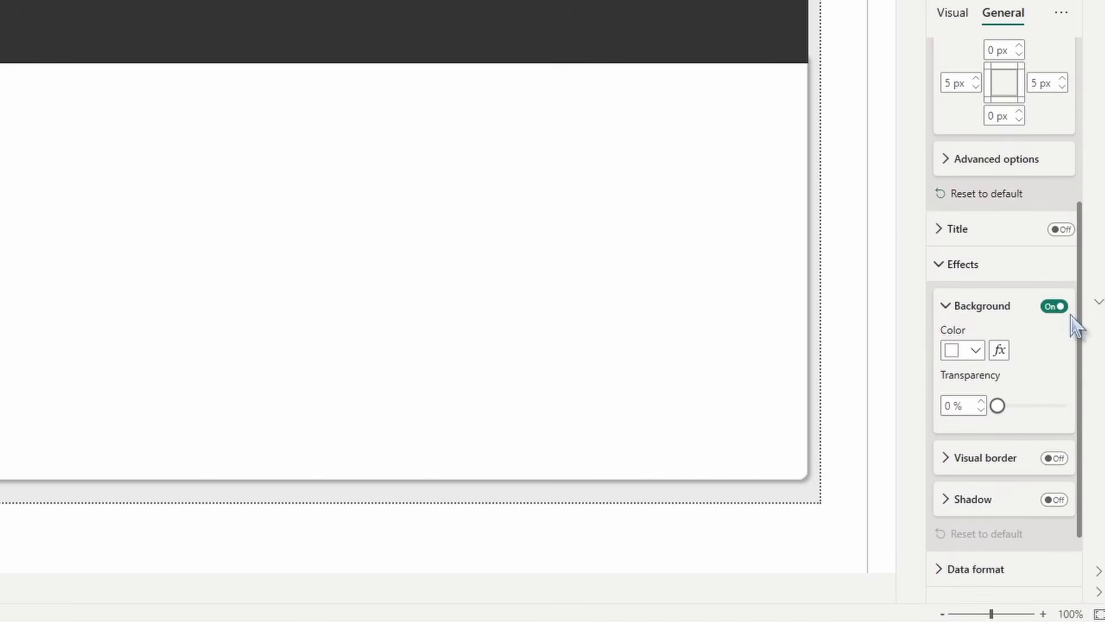
{"action": "left_click", "coordinate": [1054, 307]}
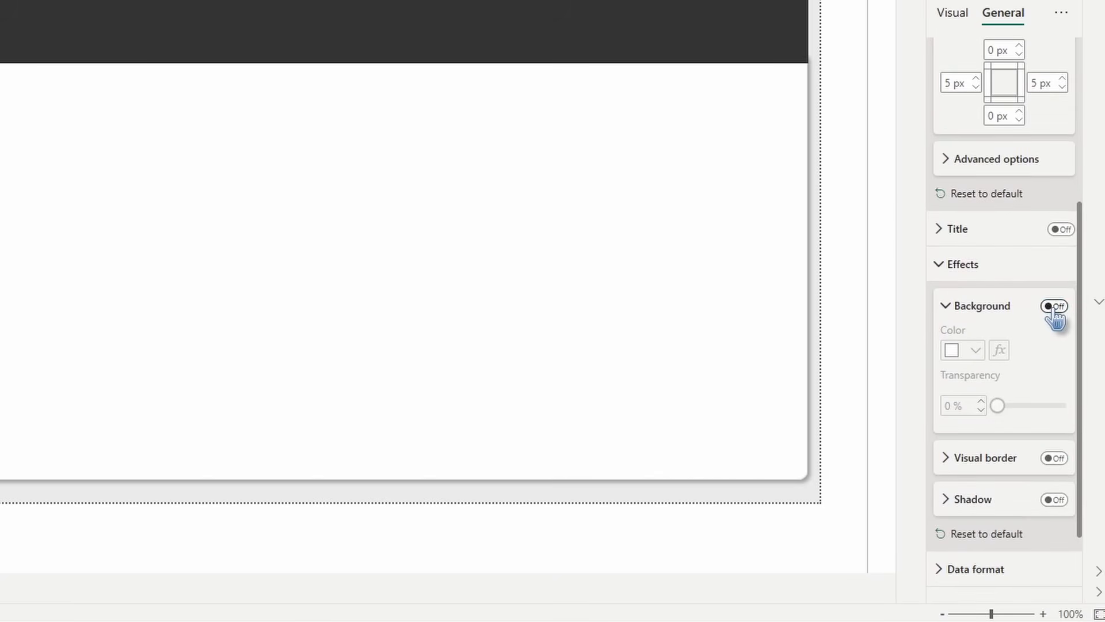
{"action": "scroll", "coordinate": [1053, 316], "scroll_direction": "down", "scroll_amount": 2}
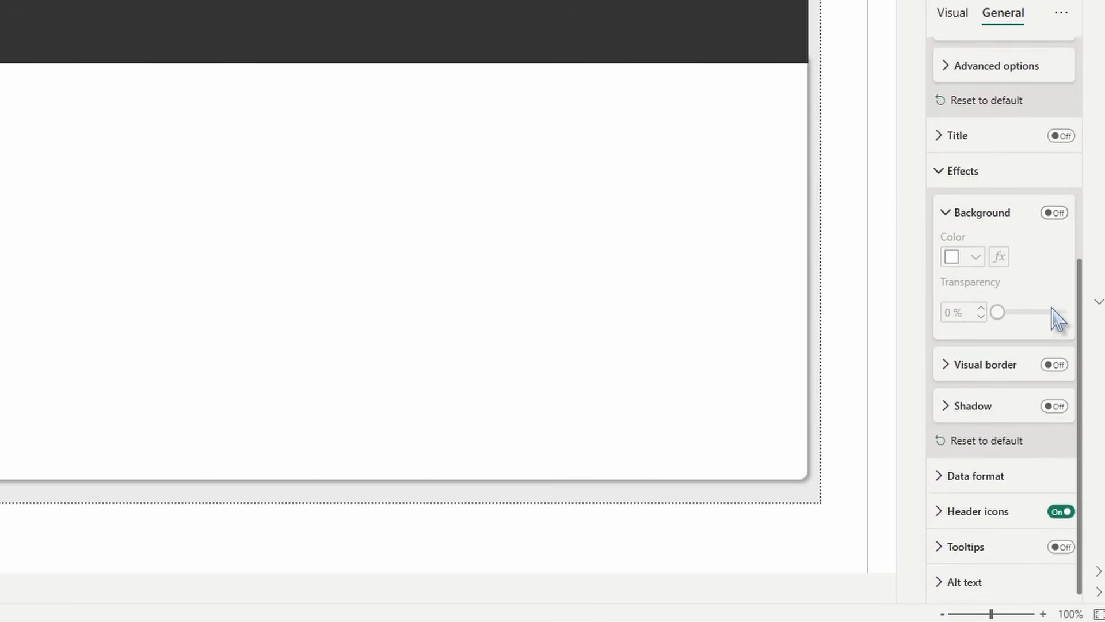
{"action": "left_click", "coordinate": [1061, 509]}
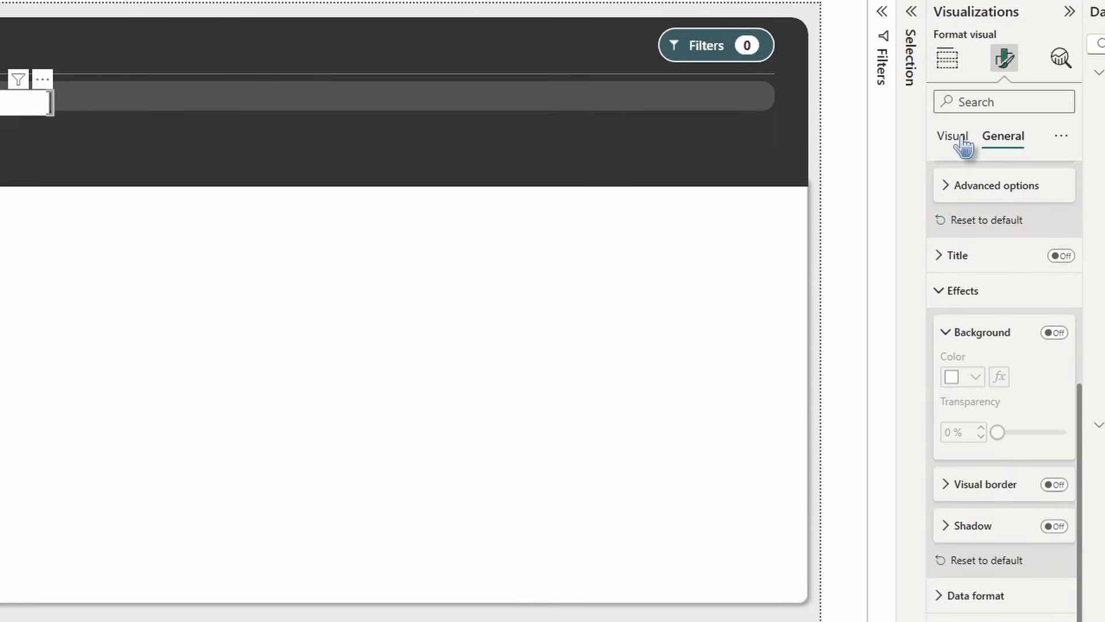
Set the maximum cards shown to 1 in the card's layout and check the layout padding values
{"action": "left_click", "coordinate": [956, 13]}
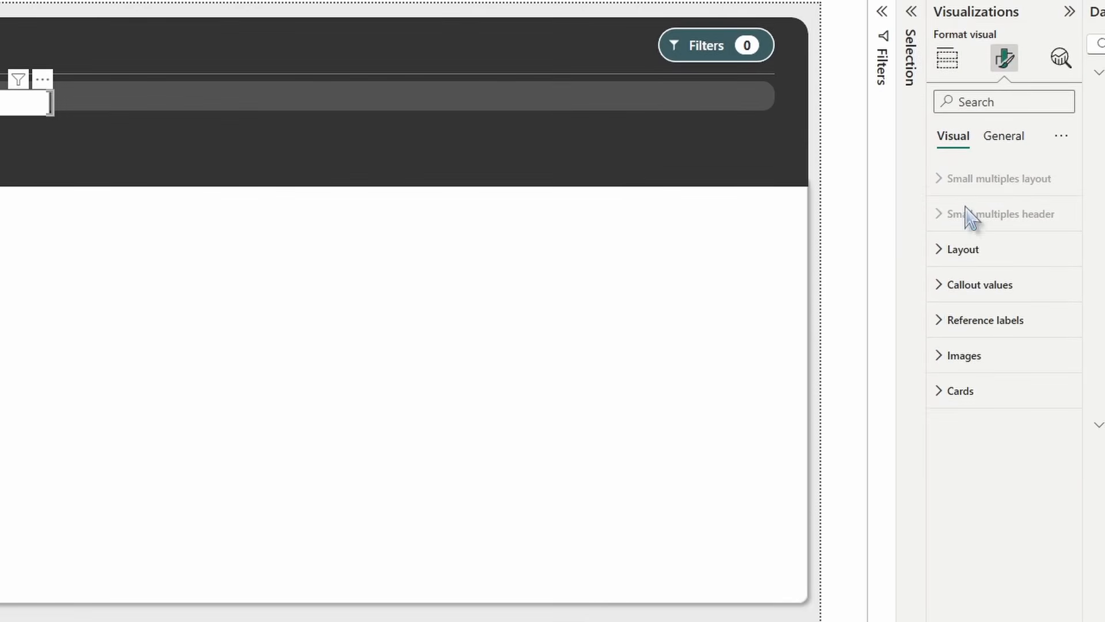
{"action": "left_click", "coordinate": [963, 248]}
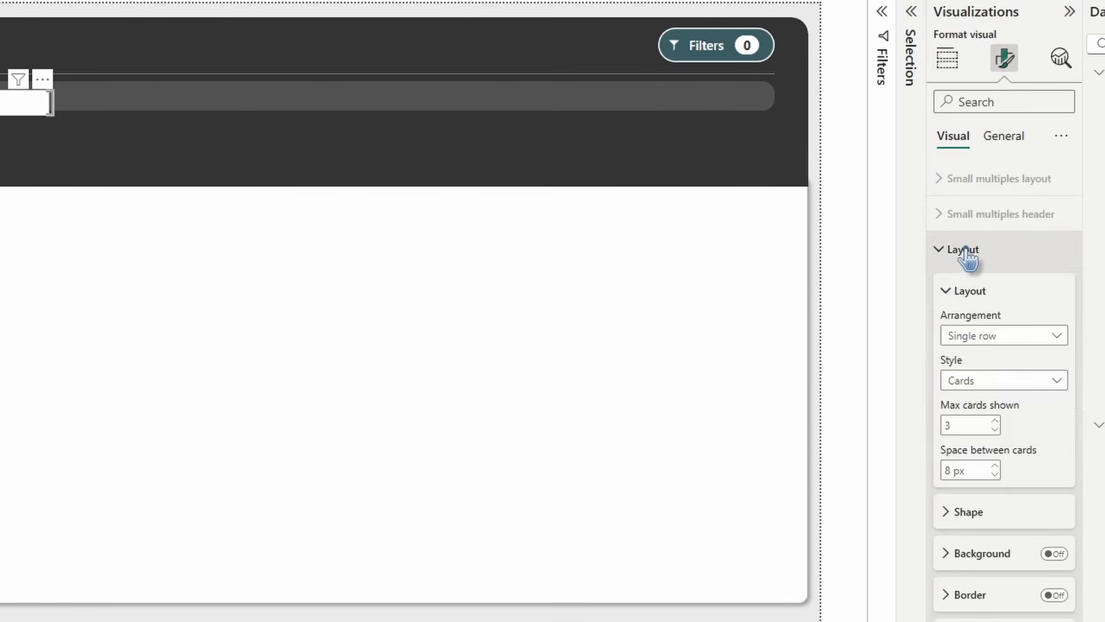
{"action": "double_click", "coordinate": [967, 425]}
{"action": "type", "text": "1"}
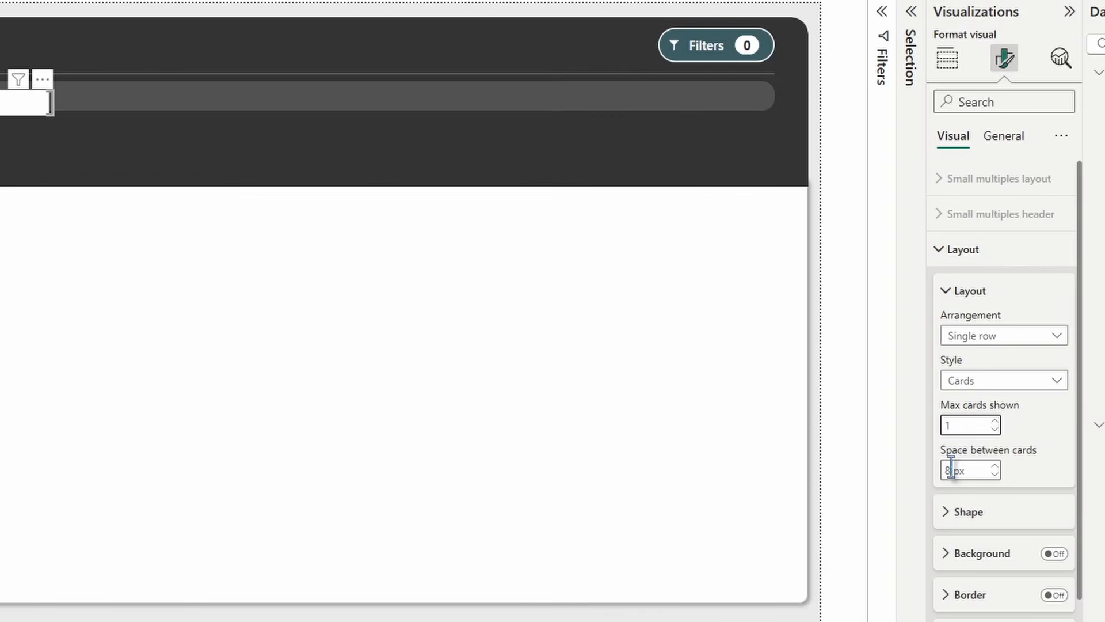
{"action": "scroll", "coordinate": [982, 556], "scroll_direction": "down", "scroll_amount": 3}
{"action": "left_click", "coordinate": [972, 525]}
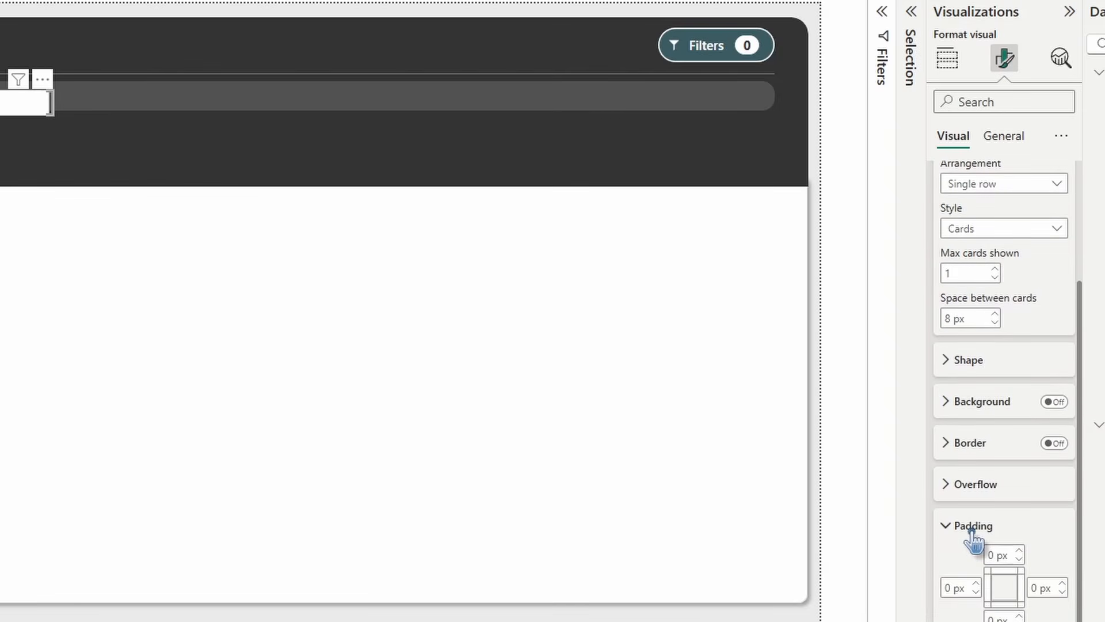
{"action": "scroll", "coordinate": [973, 536], "scroll_direction": "down", "scroll_amount": 2}
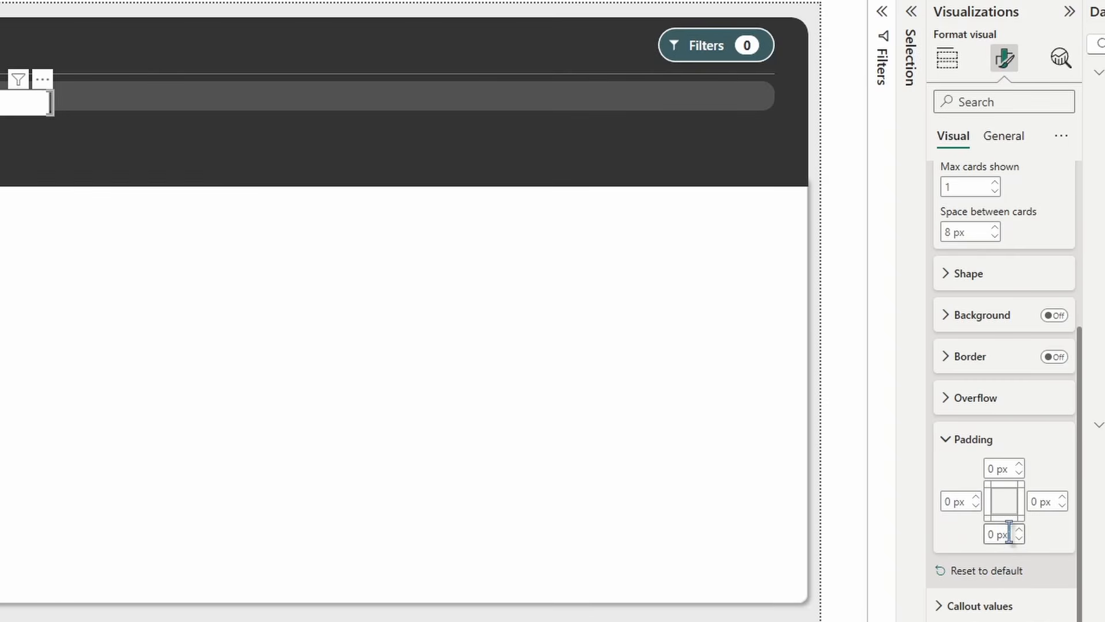
{"action": "scroll", "coordinate": [1007, 507], "scroll_direction": "down", "scroll_amount": 1}
Set the card's callout value font to Segoe UI at size 8
{"action": "left_click", "coordinate": [981, 598]}
{"action": "scroll", "coordinate": [979, 538], "scroll_direction": "down", "scroll_amount": 4}
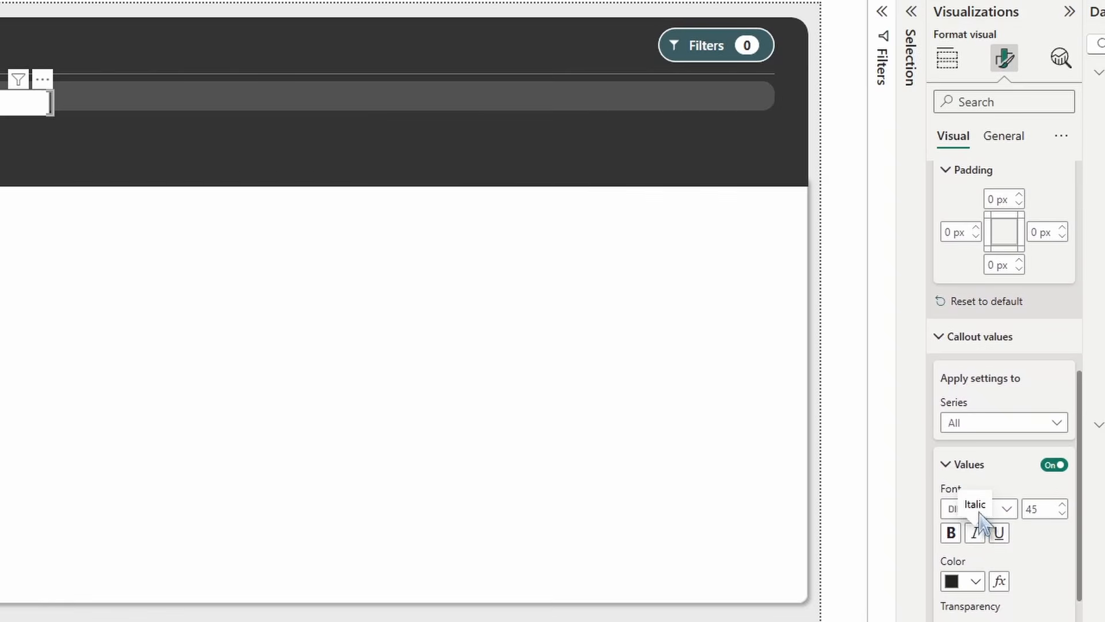
{"action": "left_click", "coordinate": [1003, 509]}
{"action": "scroll", "coordinate": [999, 415], "scroll_direction": "down", "scroll_amount": 3}
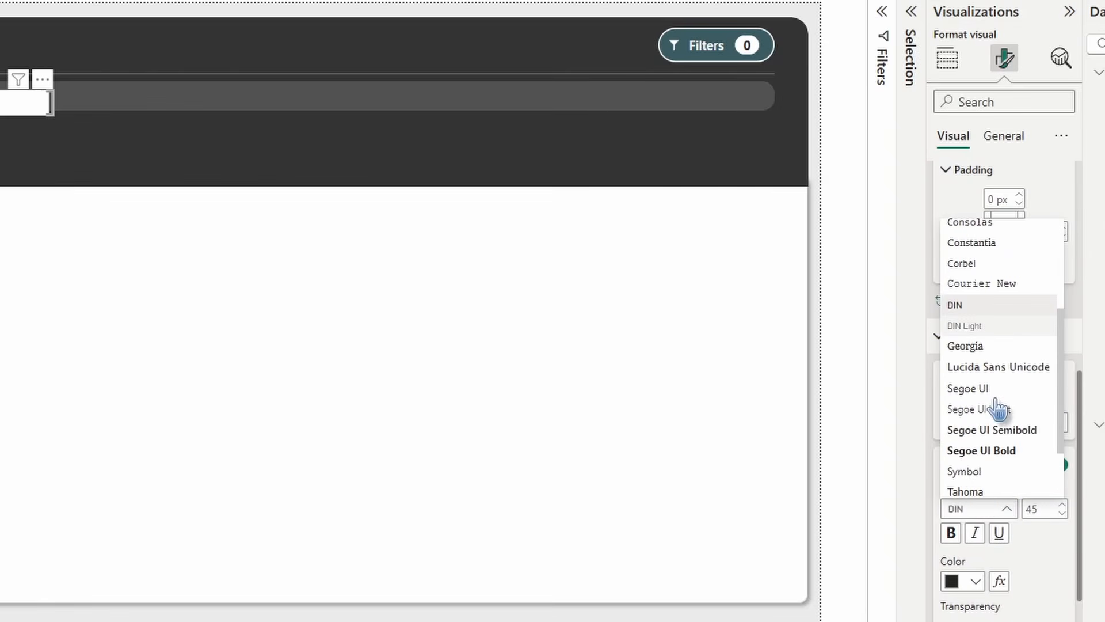
{"action": "left_click", "coordinate": [982, 385]}
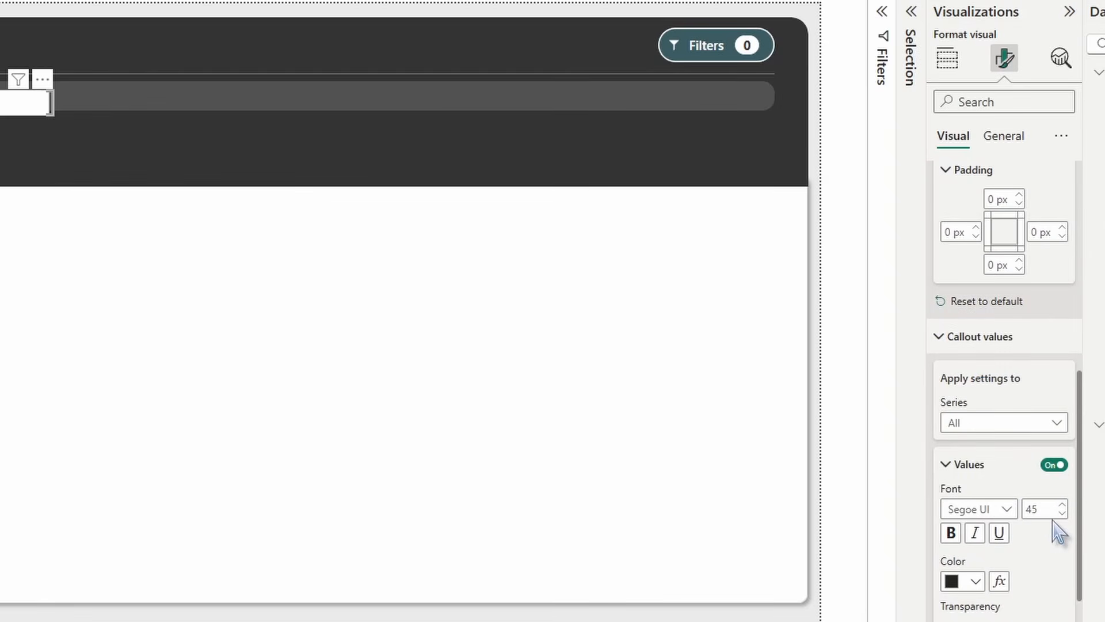
{"action": "left_click", "coordinate": [1048, 509]}
Base the callout value's font color on the field value of the Filter Info Text Color Month measure in the Filter Info folder
{"action": "left_click", "coordinate": [1000, 582]}
{"action": "left_click", "coordinate": [161, 123]}
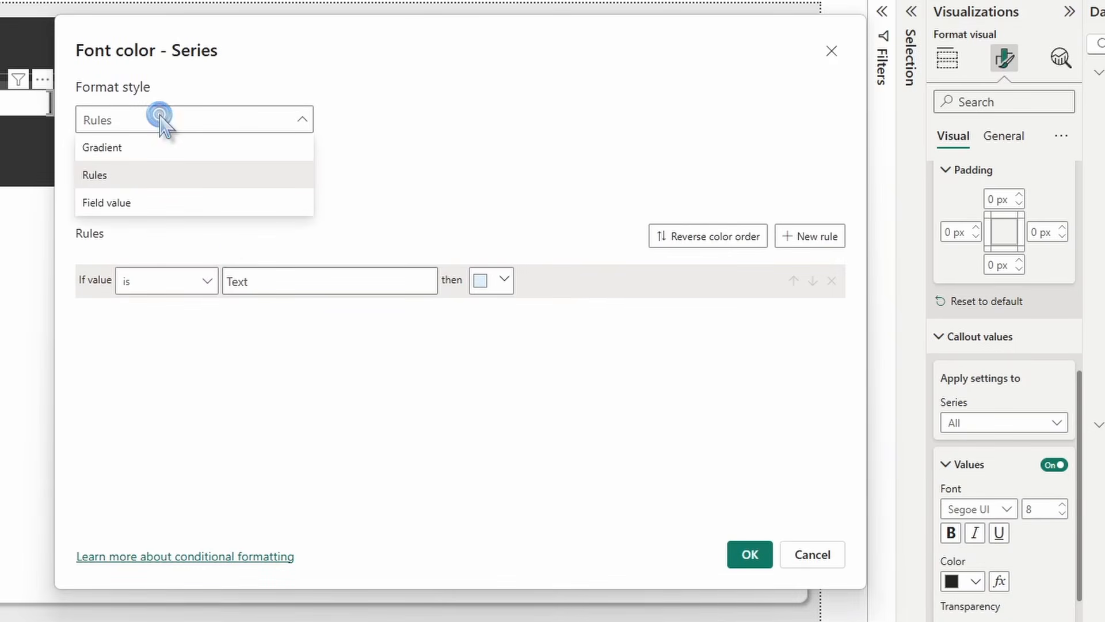
{"action": "left_click", "coordinate": [138, 204]}
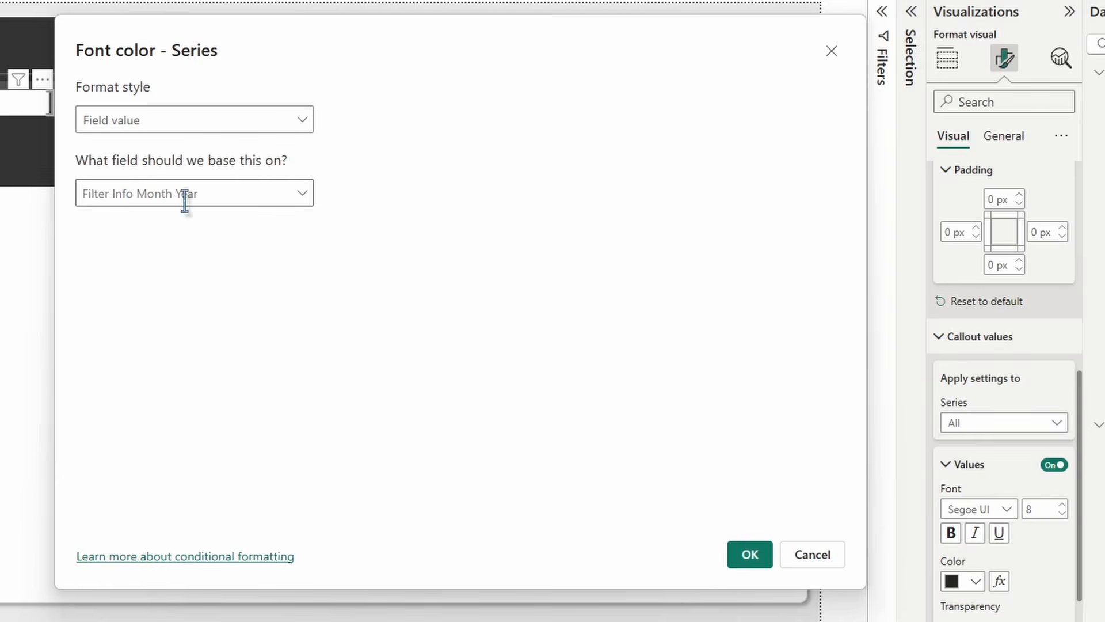
{"action": "left_click", "coordinate": [148, 198]}
{"action": "left_click", "coordinate": [106, 312]}
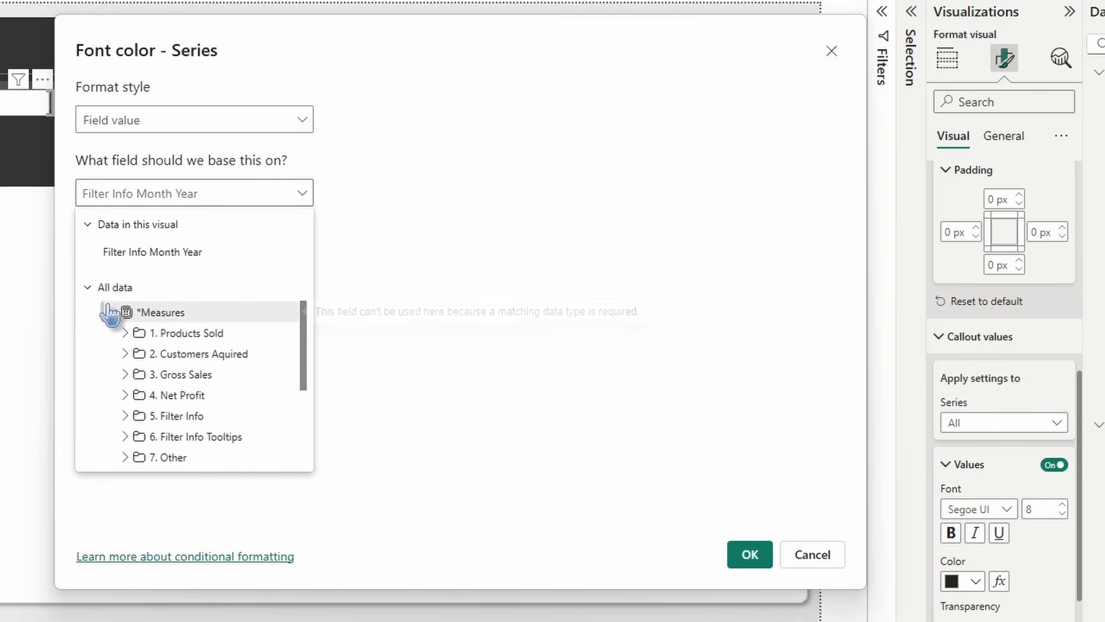
{"action": "left_click", "coordinate": [125, 418]}
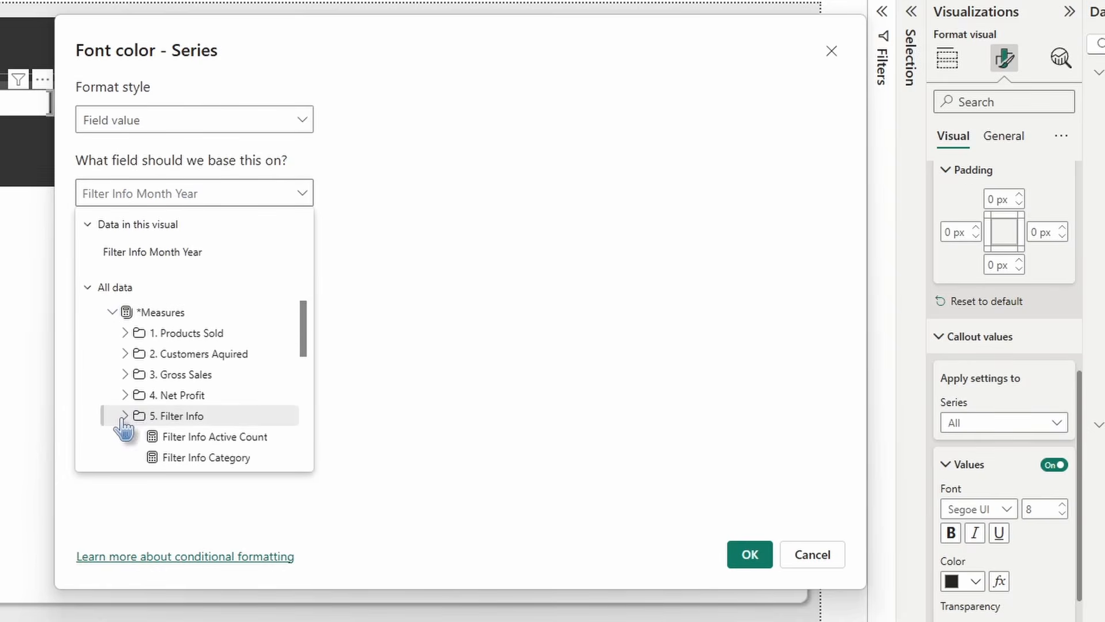
{"action": "scroll", "coordinate": [197, 390], "scroll_direction": "down", "scroll_amount": 5}
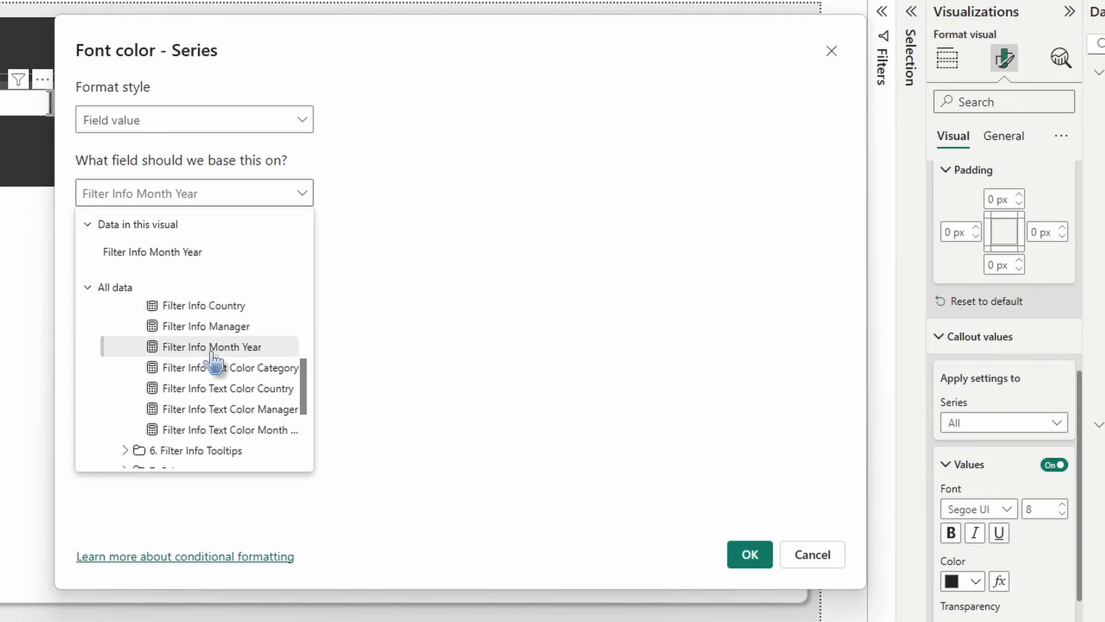
{"action": "left_click", "coordinate": [242, 431]}
{"action": "left_click", "coordinate": [748, 555]}
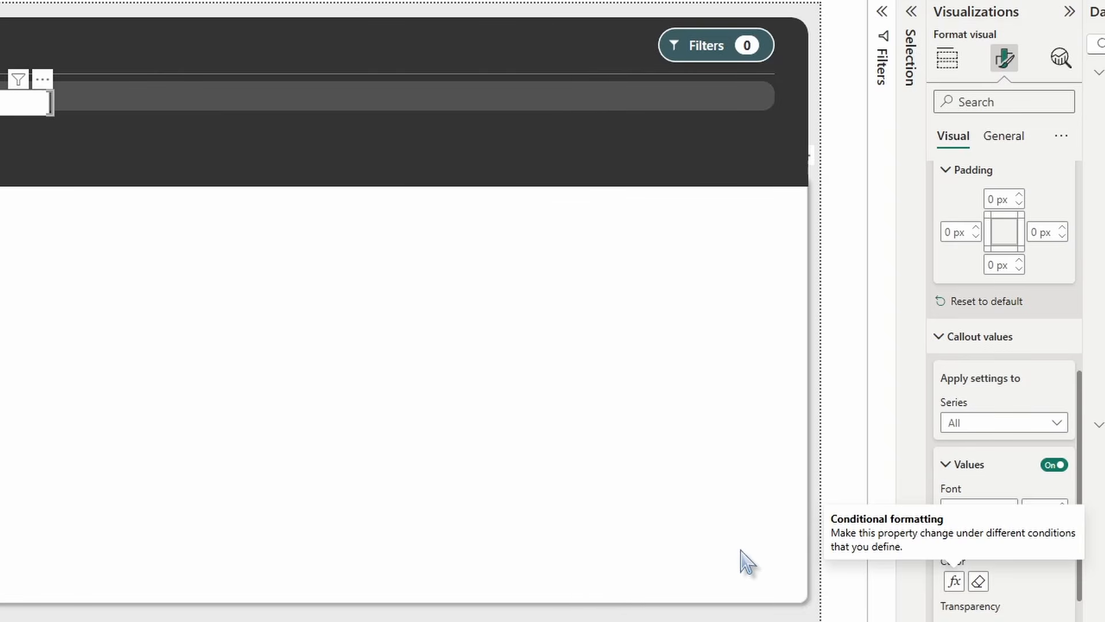
Set the spacing between the callout label and value to 0 px and turn the label off
{"action": "scroll", "coordinate": [993, 562], "scroll_direction": "down", "scroll_amount": 5}
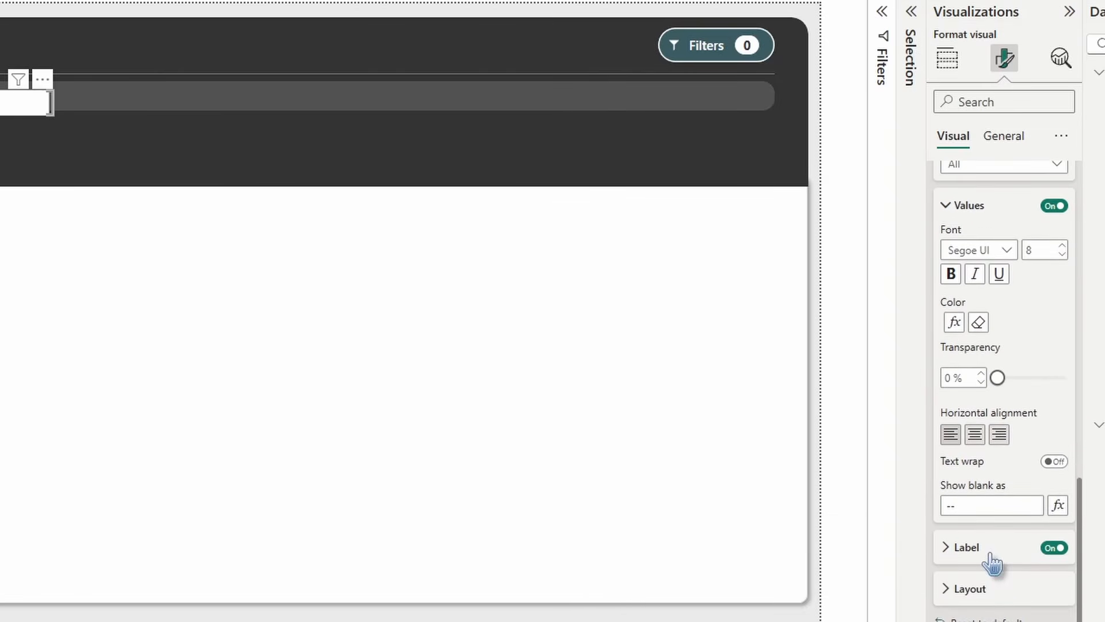
{"action": "left_click", "coordinate": [982, 558]}
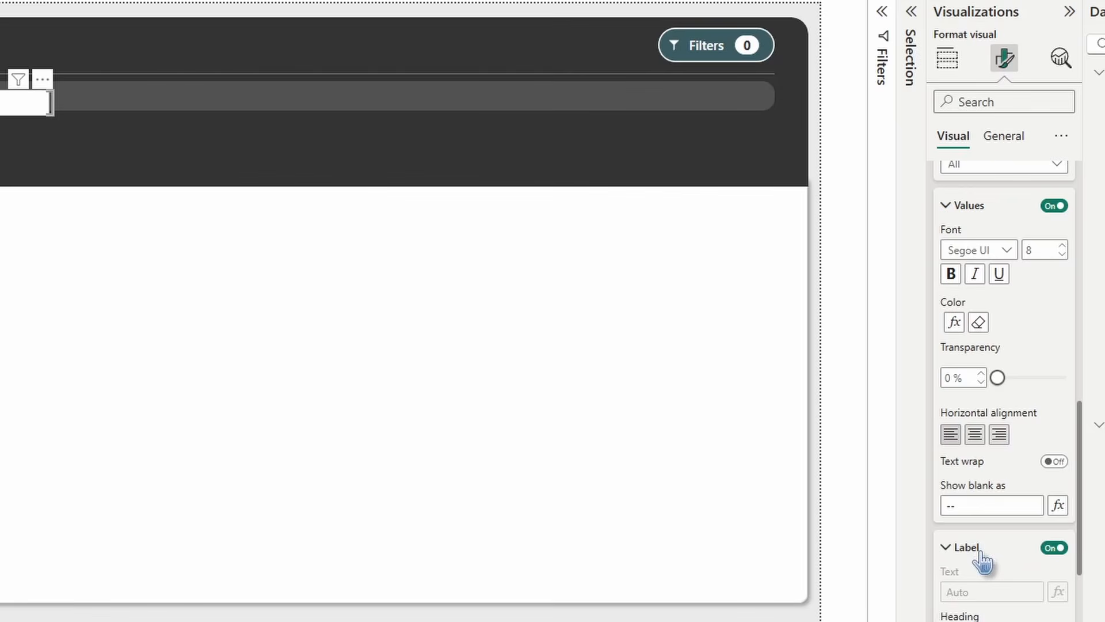
{"action": "scroll", "coordinate": [1005, 507], "scroll_direction": "down", "scroll_amount": 6}
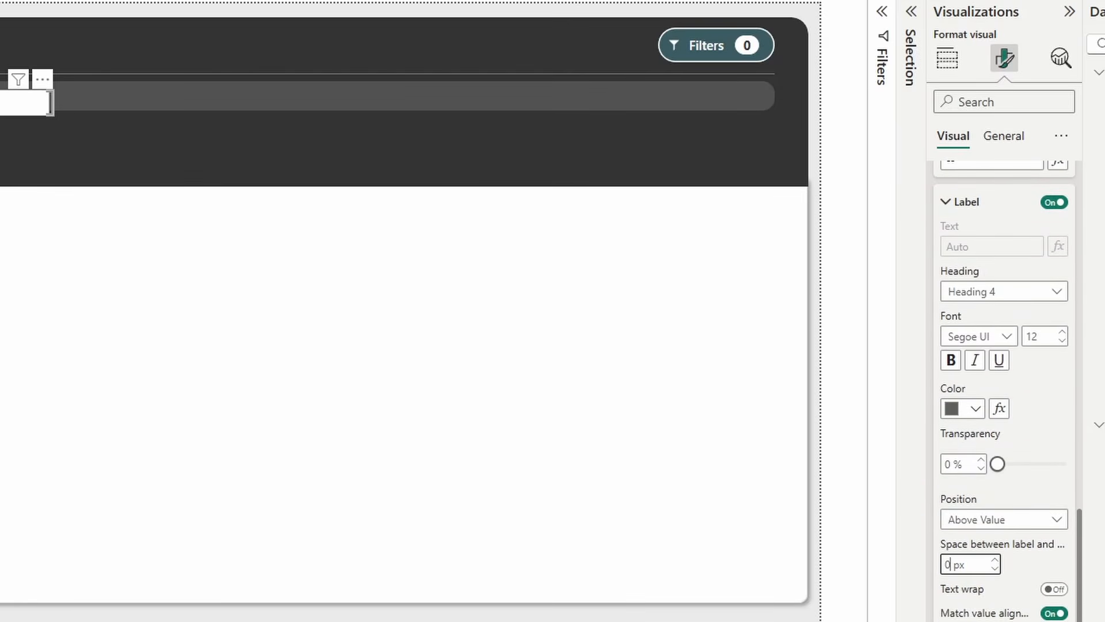
{"action": "scroll", "coordinate": [1016, 561], "scroll_direction": "up", "scroll_amount": 3}
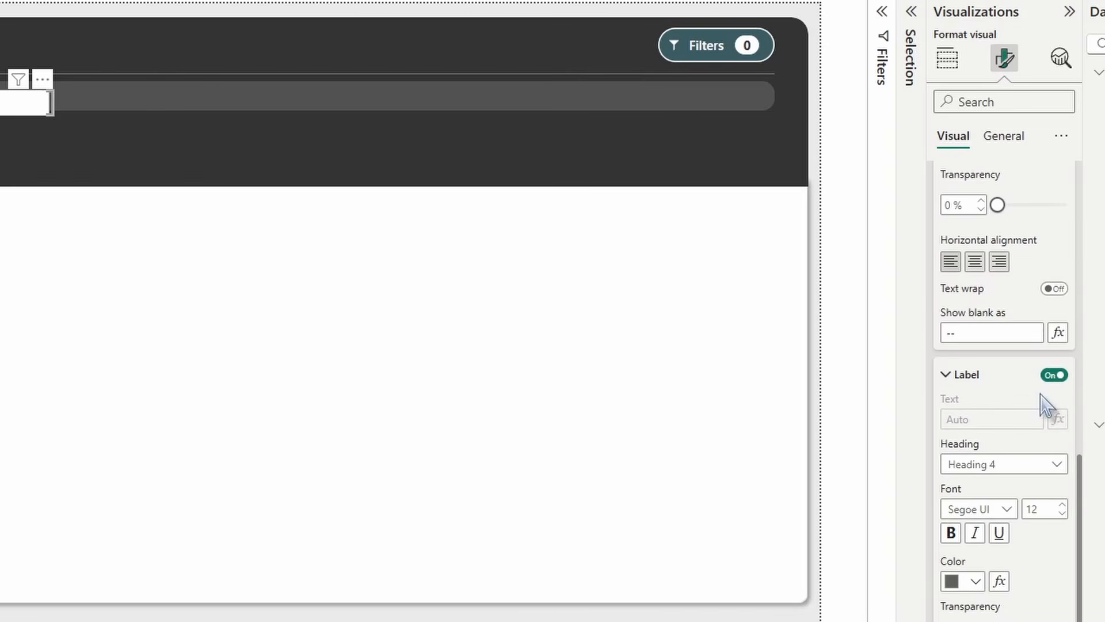
{"action": "left_click", "coordinate": [1051, 376]}
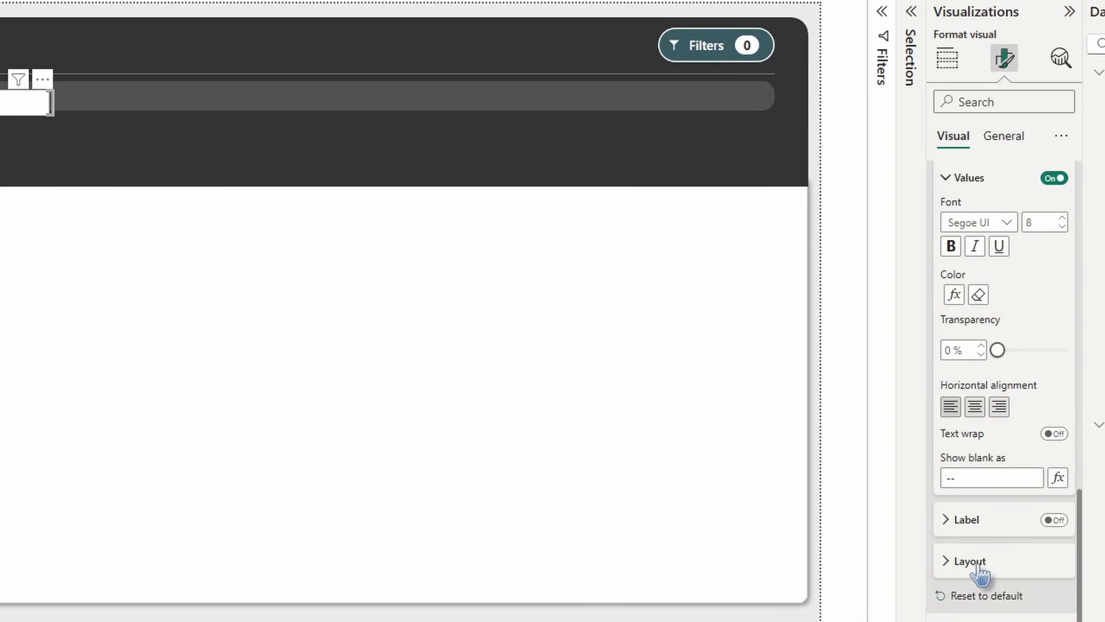
Apply custom card padding of 5 px on the left and right and 0 px on the top and bottom
{"action": "scroll", "coordinate": [992, 605], "scroll_direction": "down", "scroll_amount": 8}
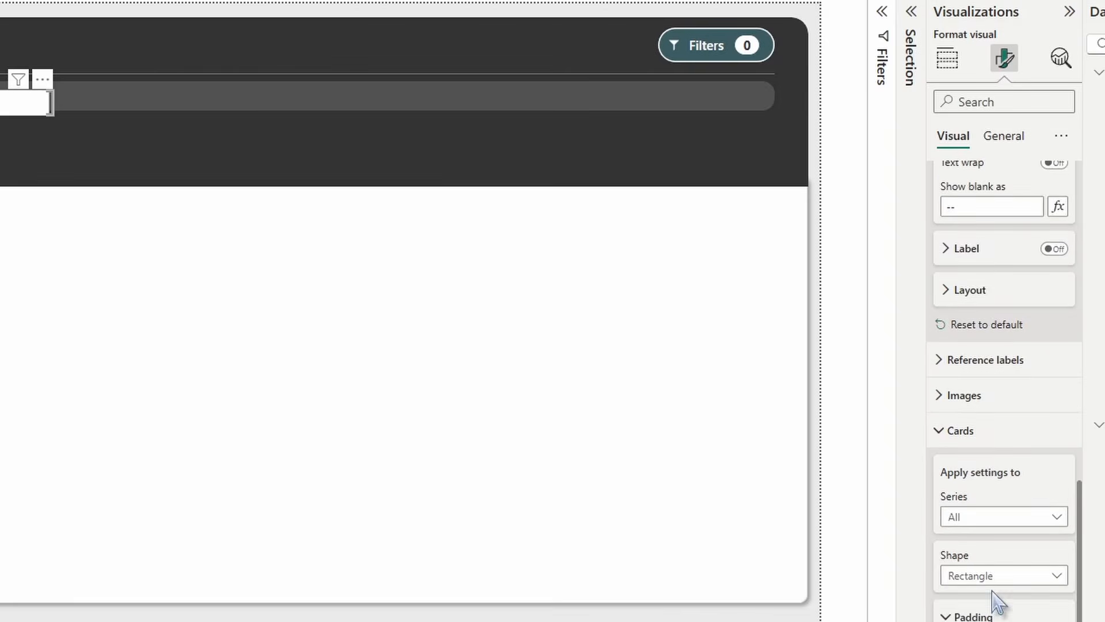
{"action": "left_click", "coordinate": [987, 507]}
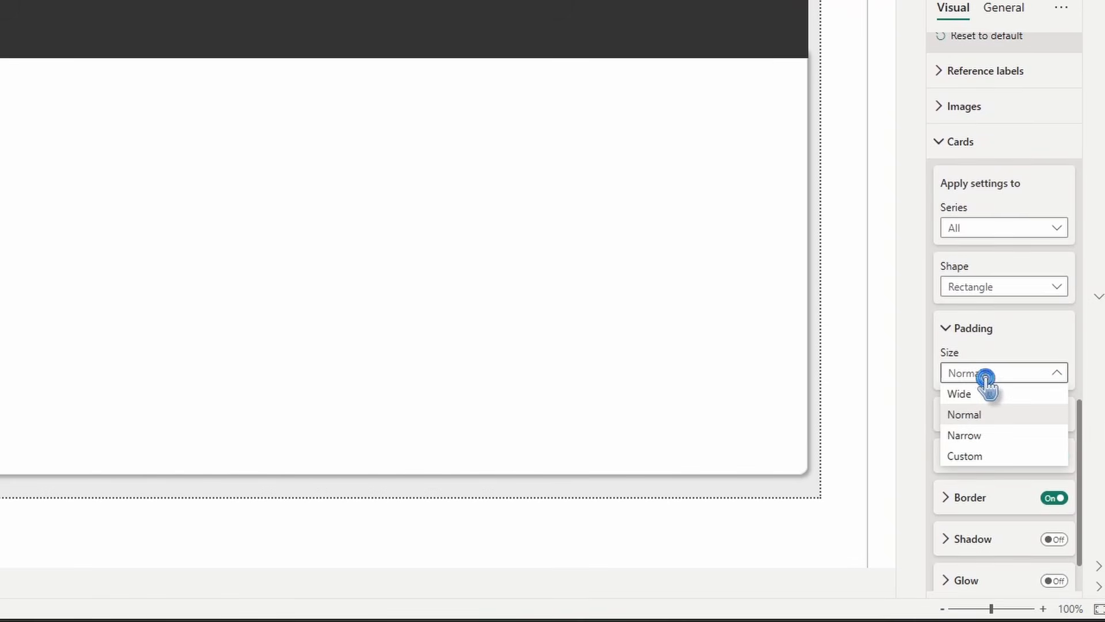
{"action": "left_click", "coordinate": [986, 456]}
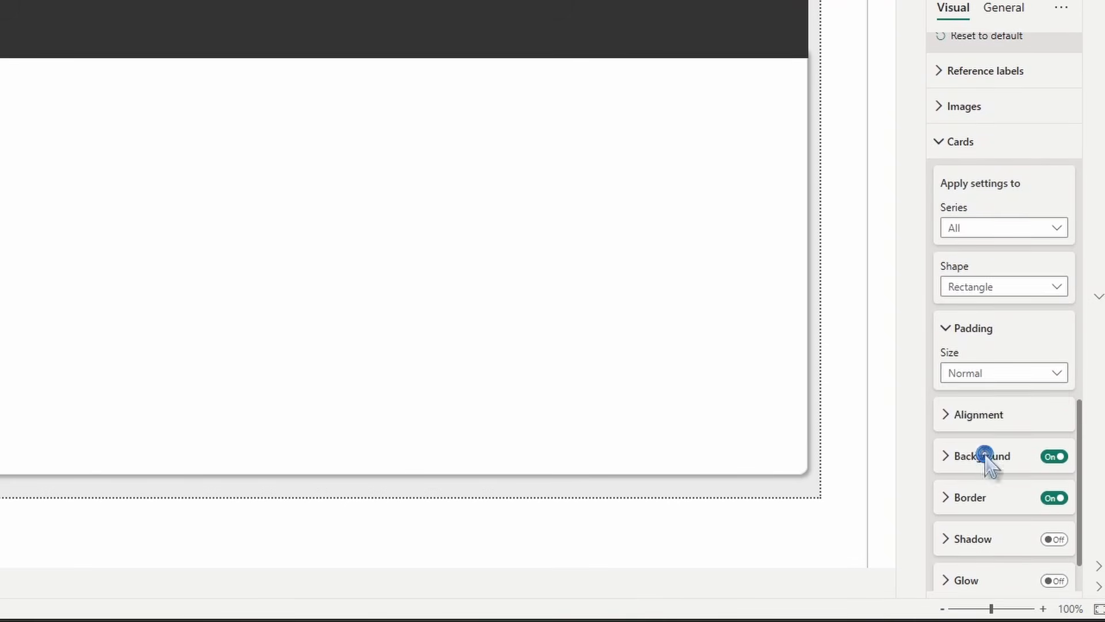
{"action": "left_click", "coordinate": [951, 451]}
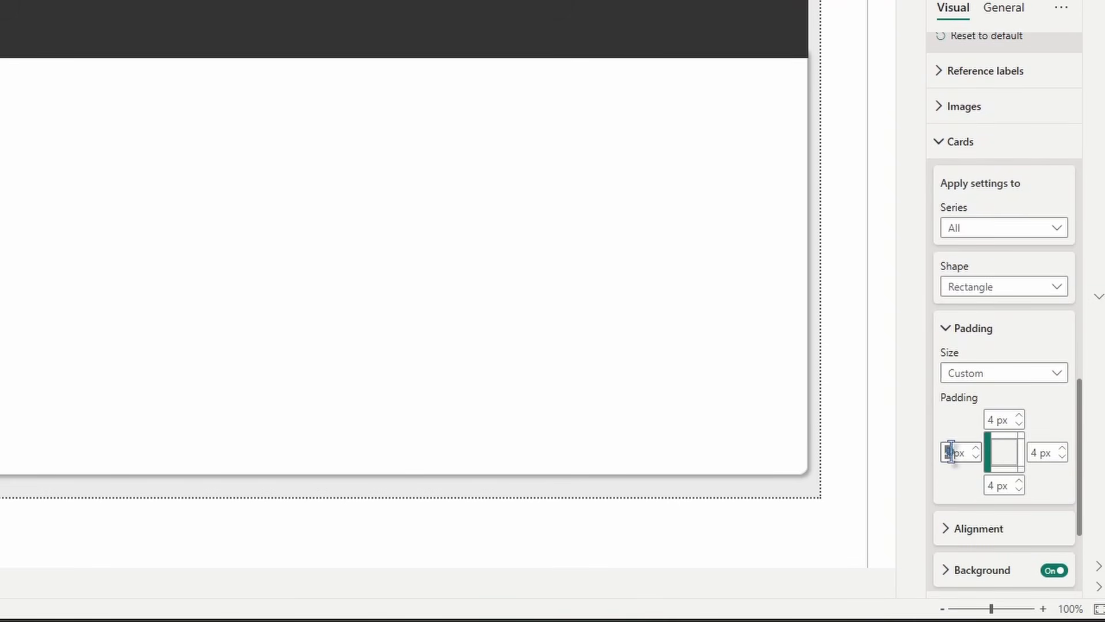
{"action": "left_click", "coordinate": [996, 419]}
{"action": "type", "text": "0"}
{"action": "left_click", "coordinate": [1034, 453]}
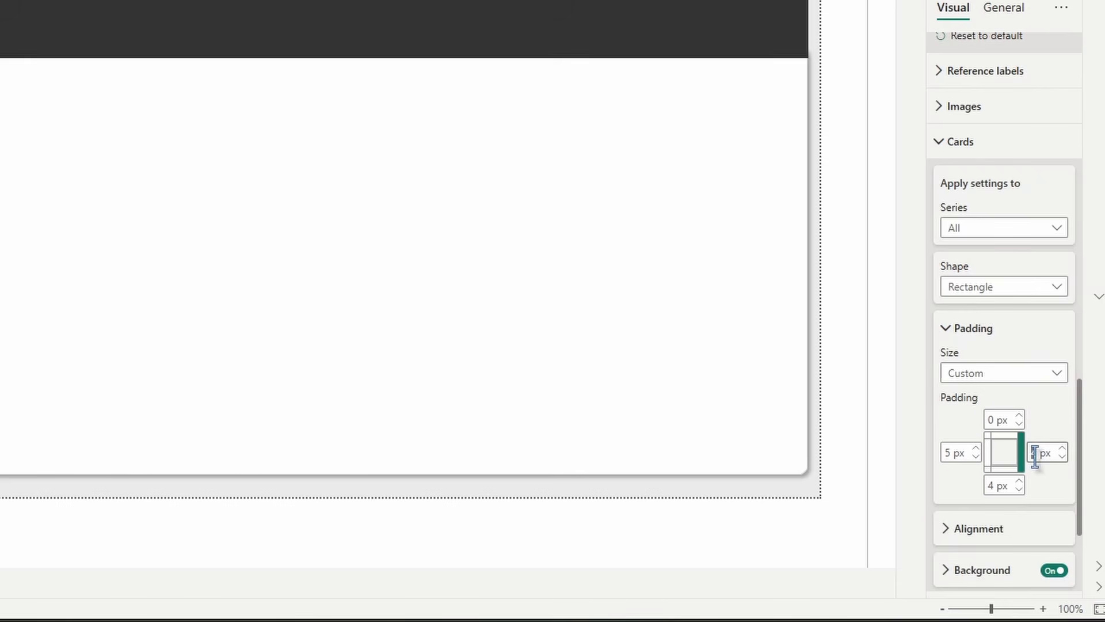
{"action": "type", "text": "5"}
{"action": "left_click", "coordinate": [1002, 483]}
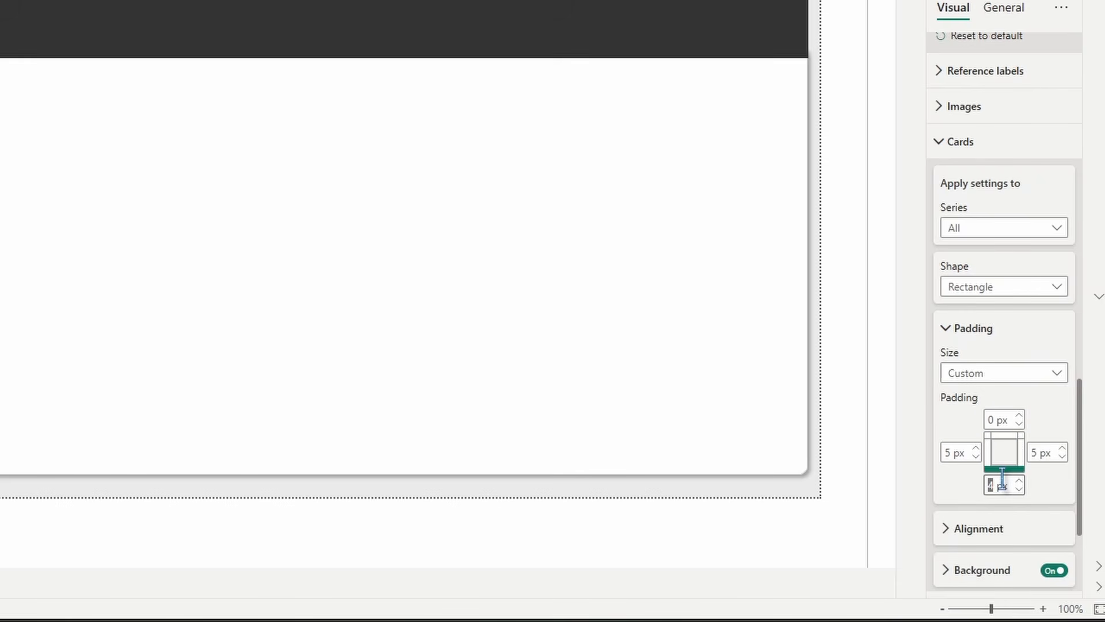
{"action": "type", "text": "0"}
Turn off the background and border in the visual's card settings
{"action": "scroll", "coordinate": [990, 455], "scroll_direction": "down", "scroll_amount": 3}
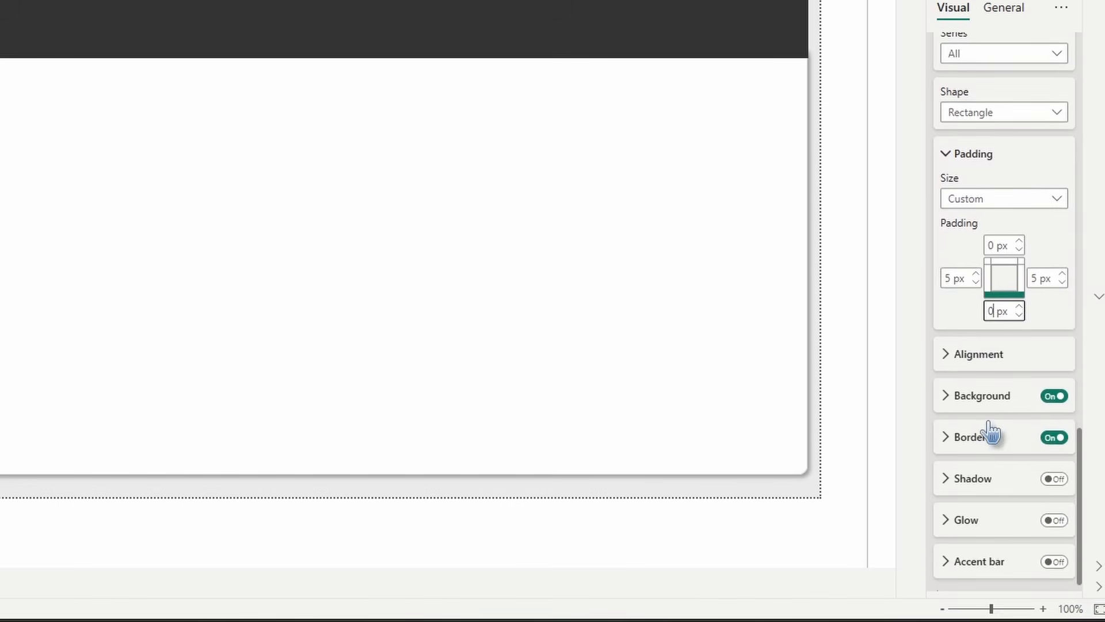
{"action": "left_click", "coordinate": [1053, 374]}
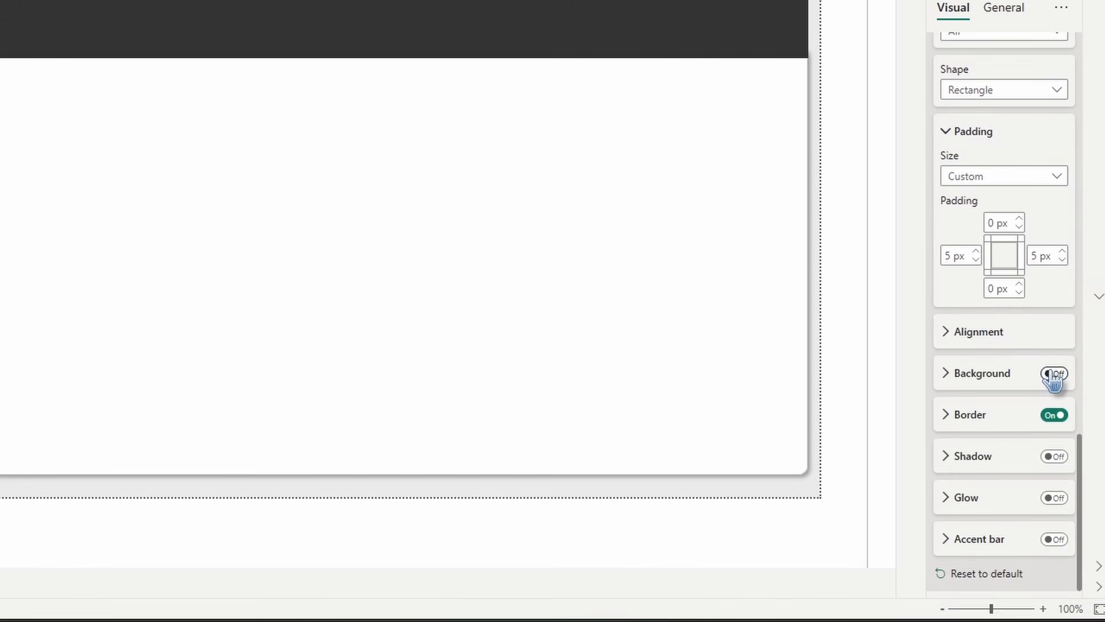
{"action": "left_click", "coordinate": [1052, 416]}
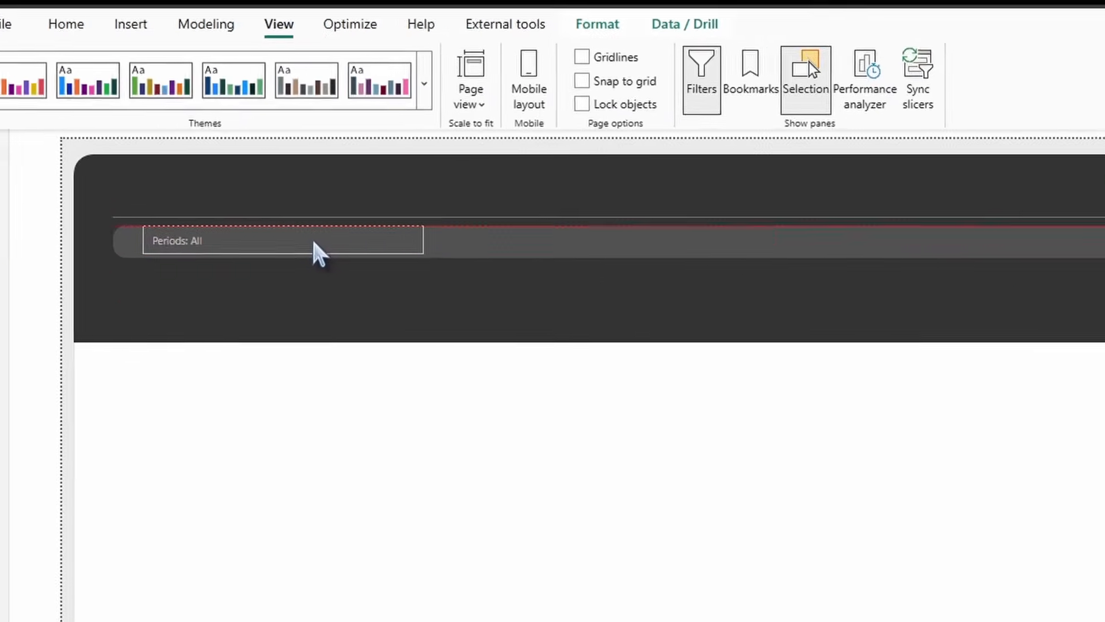
Place the Periods card at the left end of the grey info bar and set its vertical position to 92
{"action": "left_click_drag", "start_coordinate": [313, 243], "coordinate": [292, 246]}
{"action": "left_click_drag", "start_coordinate": [343, 286], "coordinate": [338, 286]}
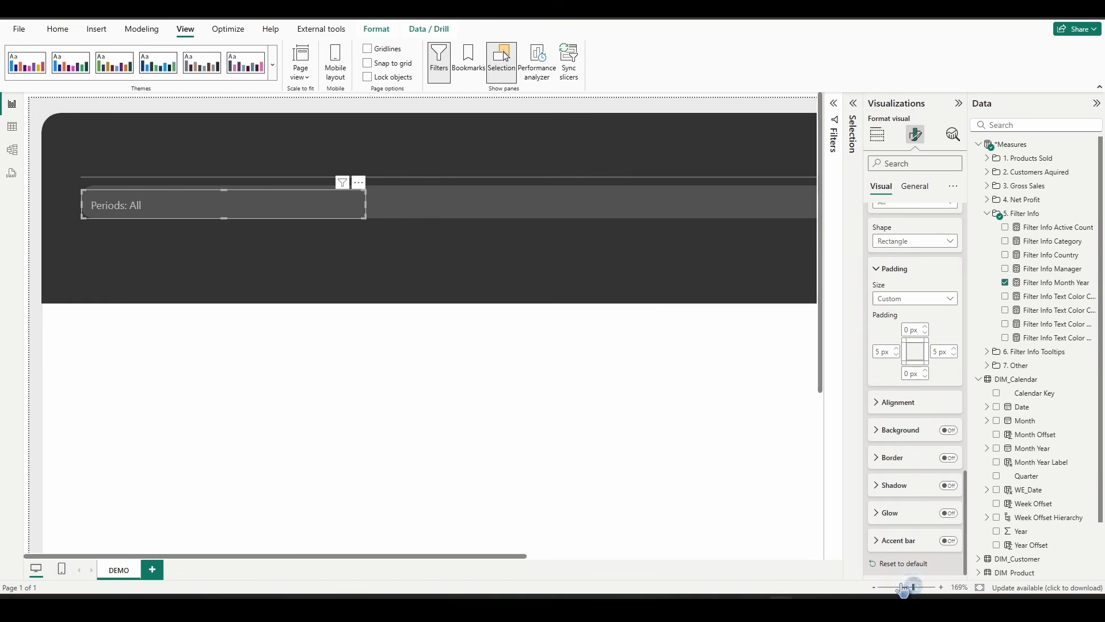
{"action": "left_click", "coordinate": [915, 185]}
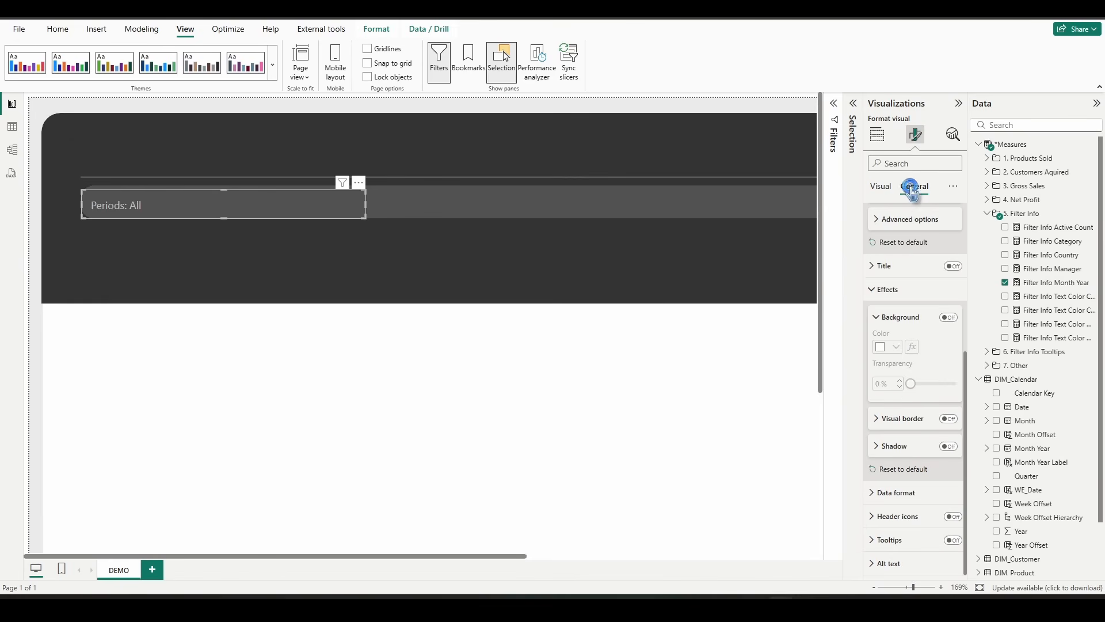
{"action": "scroll", "coordinate": [921, 238], "scroll_direction": "up", "scroll_amount": 5}
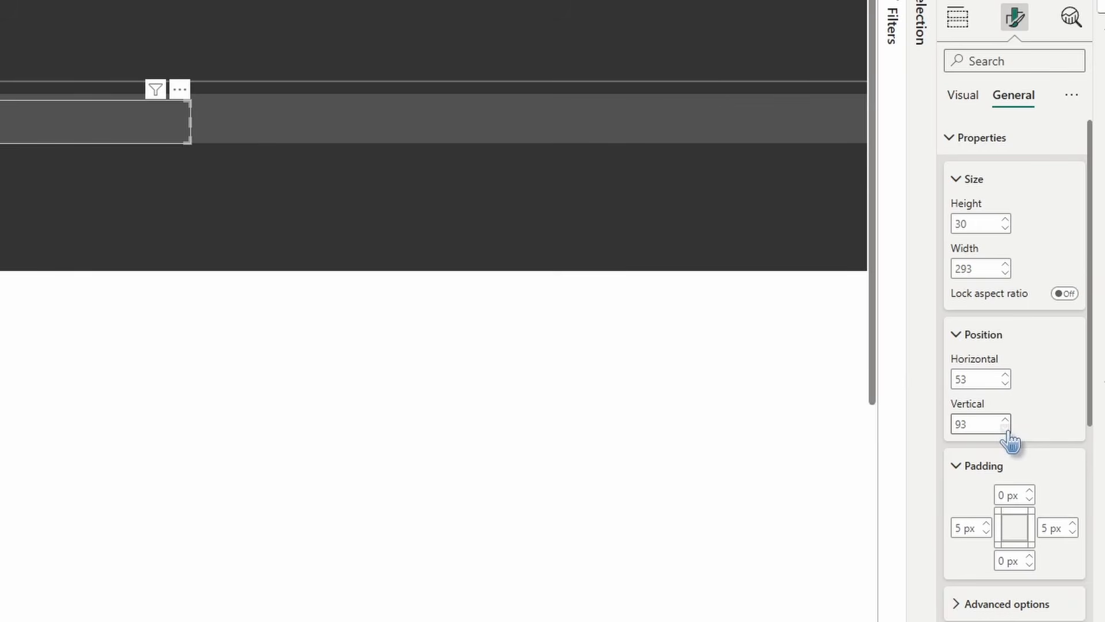
{"action": "left_click", "coordinate": [1005, 429]}
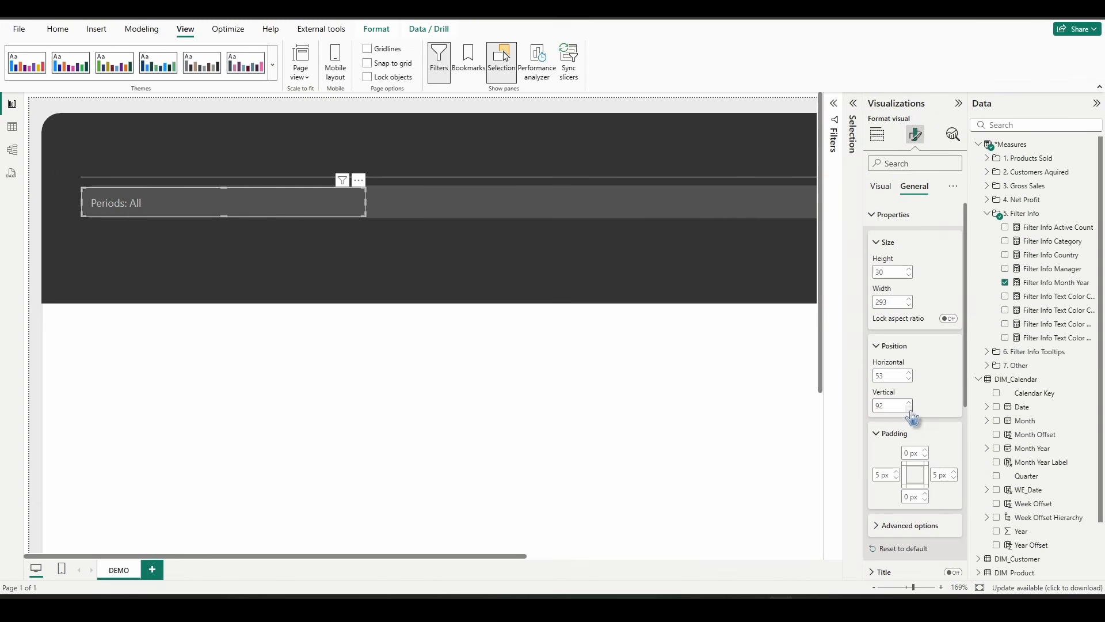
Paste three copies of the Periods card onto the page
{"action": "left_click", "coordinate": [959, 588]}
{"action": "left_click", "coordinate": [494, 271]}
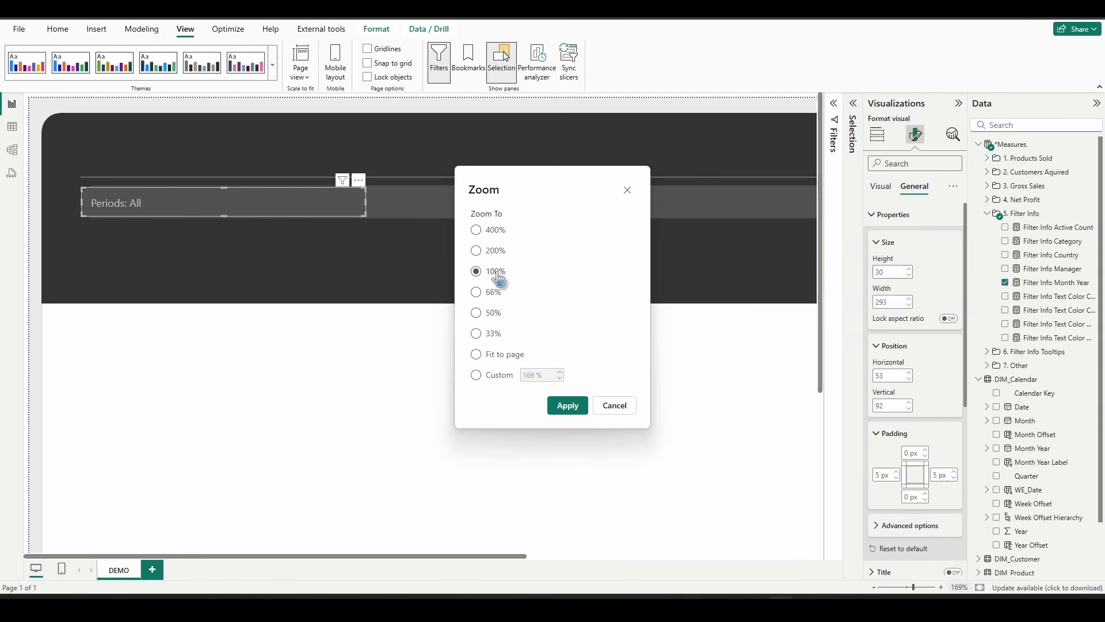
{"action": "left_click", "coordinate": [564, 403]}
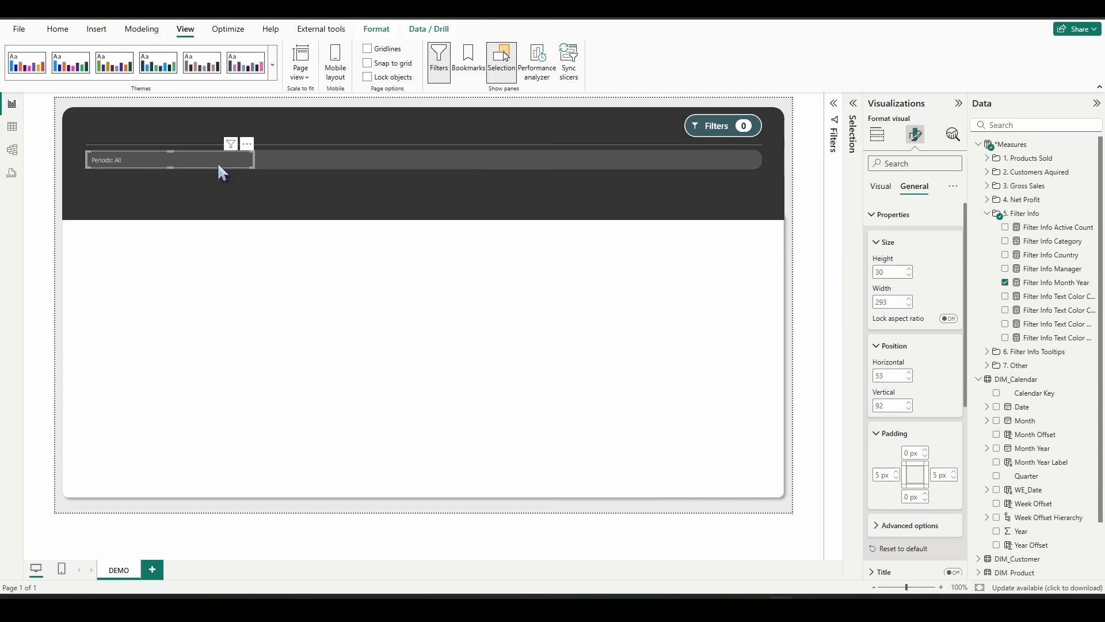
{"action": "key", "text": "ctrl+v"}
{"action": "key", "text": "ctrl+v"}
{"action": "key", "text": "ctrl+v"}
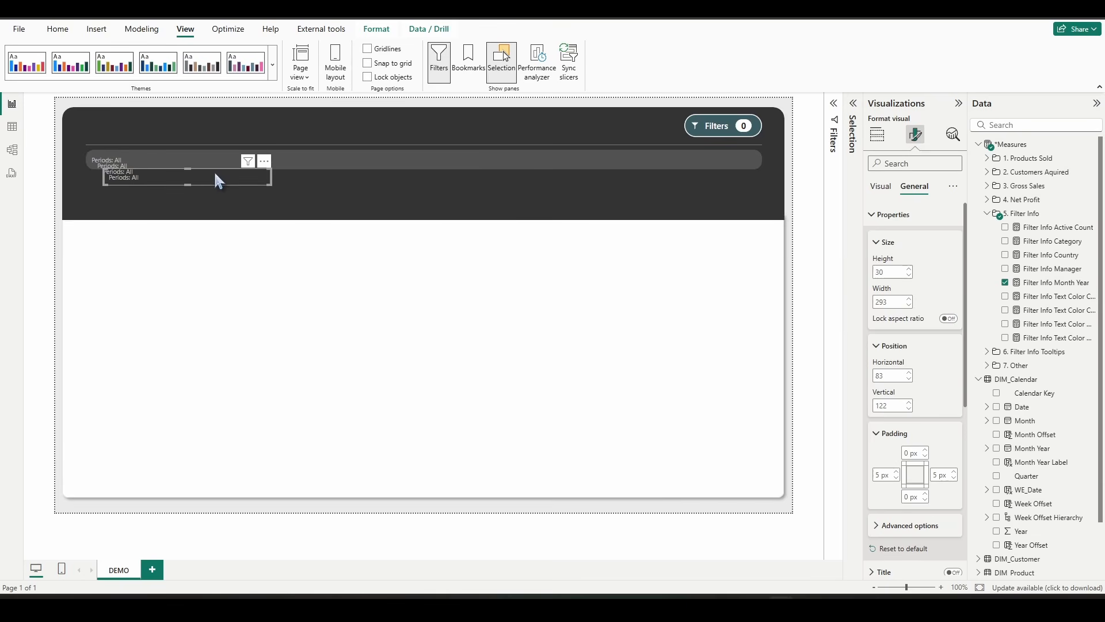
Move the last pasted card clear of the others and align its right edge with the grey info bar
{"action": "left_click_drag", "start_coordinate": [213, 171], "coordinate": [429, 185]}
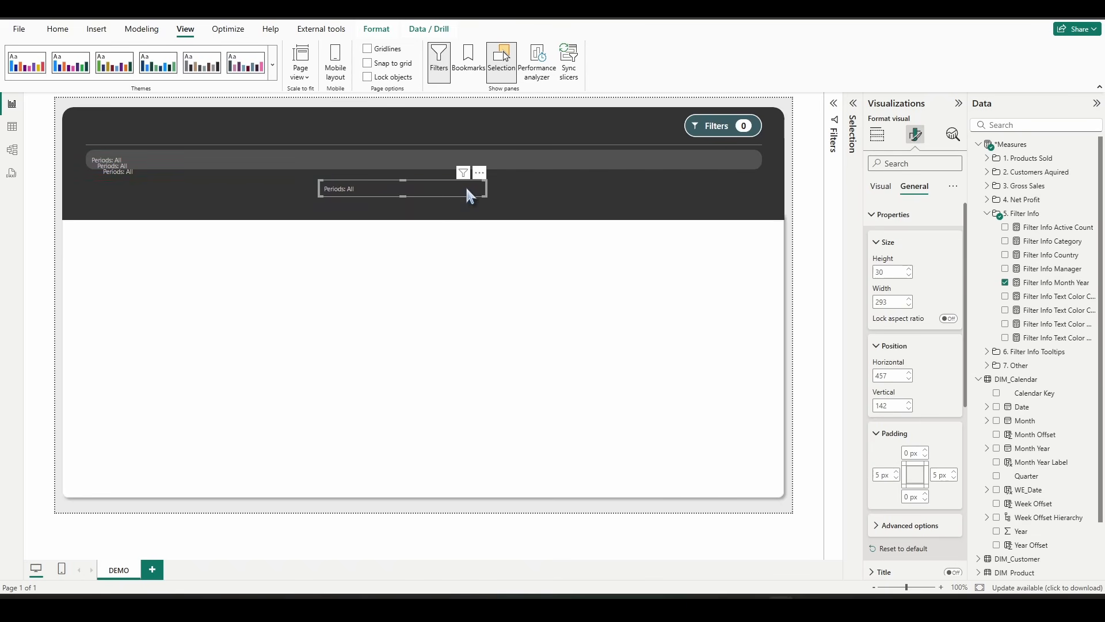
{"action": "left_click", "coordinate": [578, 162], "text": "ctrl"}
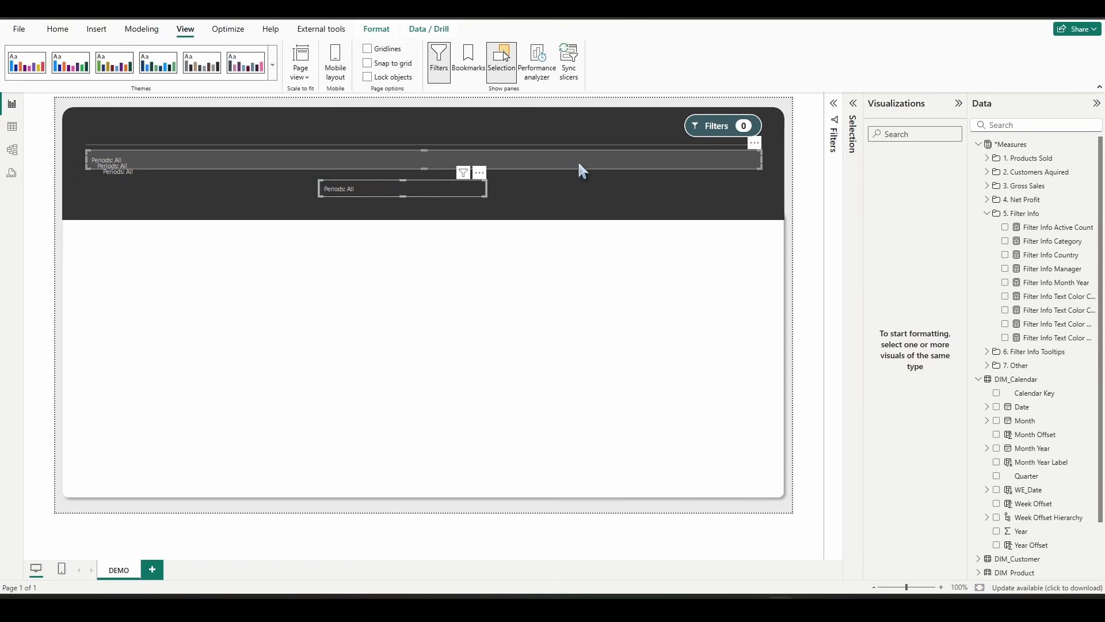
{"action": "left_click", "coordinate": [374, 29]}
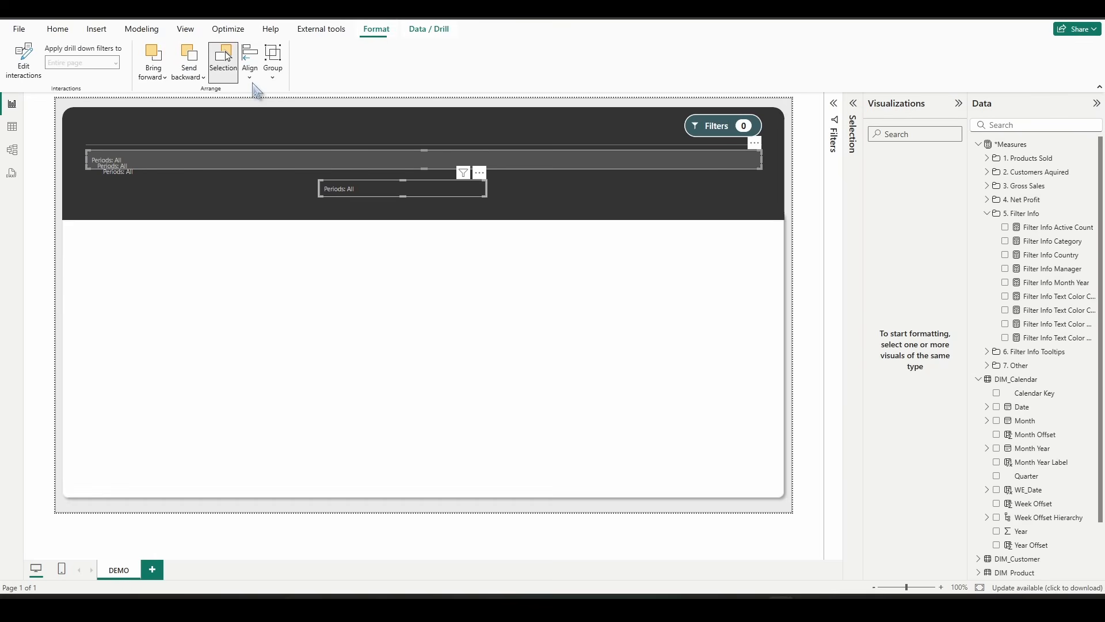
{"action": "left_click", "coordinate": [253, 82]}
{"action": "left_click", "coordinate": [285, 134]}
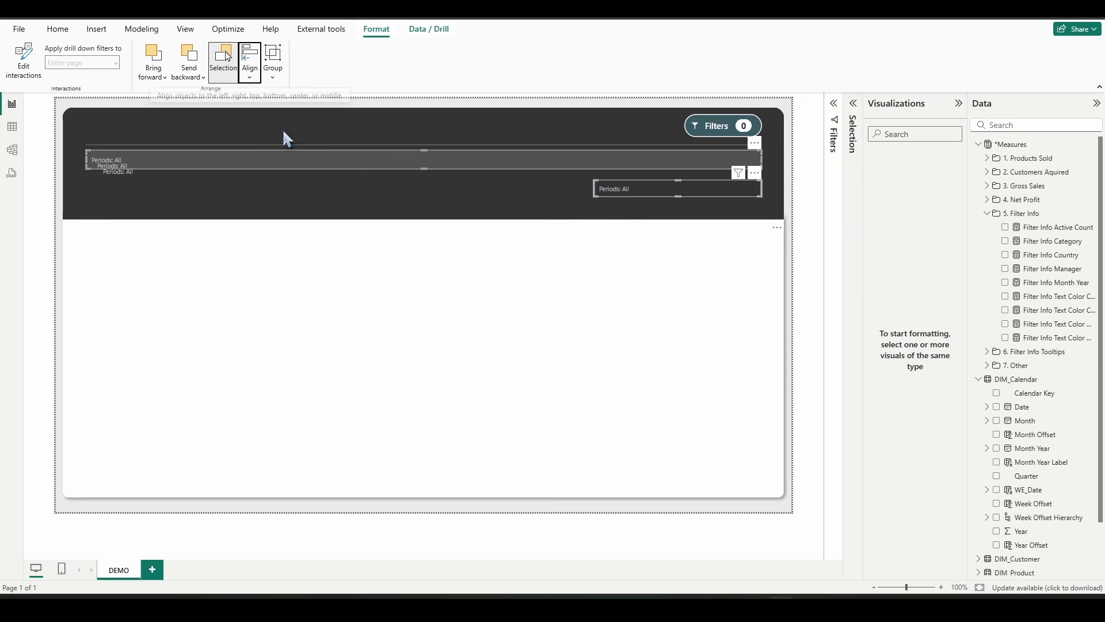
Spread the two remaining copies out between the end cards and align all four cards along their top edges
{"action": "left_click", "coordinate": [814, 265]}
{"action": "left_click_drag", "start_coordinate": [129, 161], "coordinate": [229, 195]}
{"action": "left_click", "coordinate": [129, 160], "text": "ctrl"}
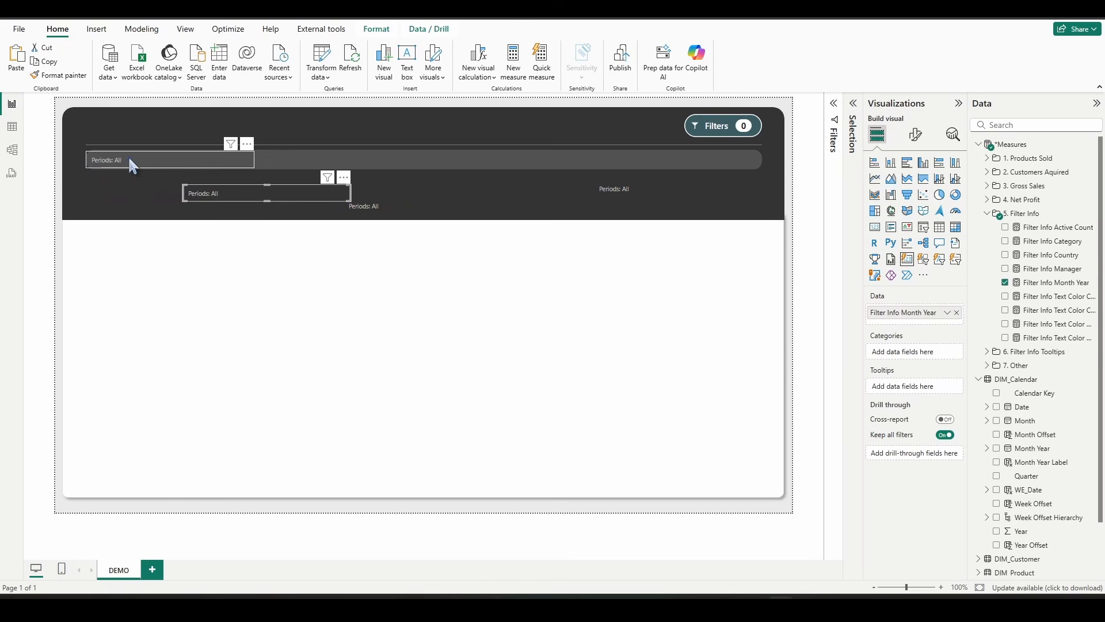
{"action": "left_click", "coordinate": [132, 164]}
{"action": "left_click", "coordinate": [366, 208], "text": "ctrl"}
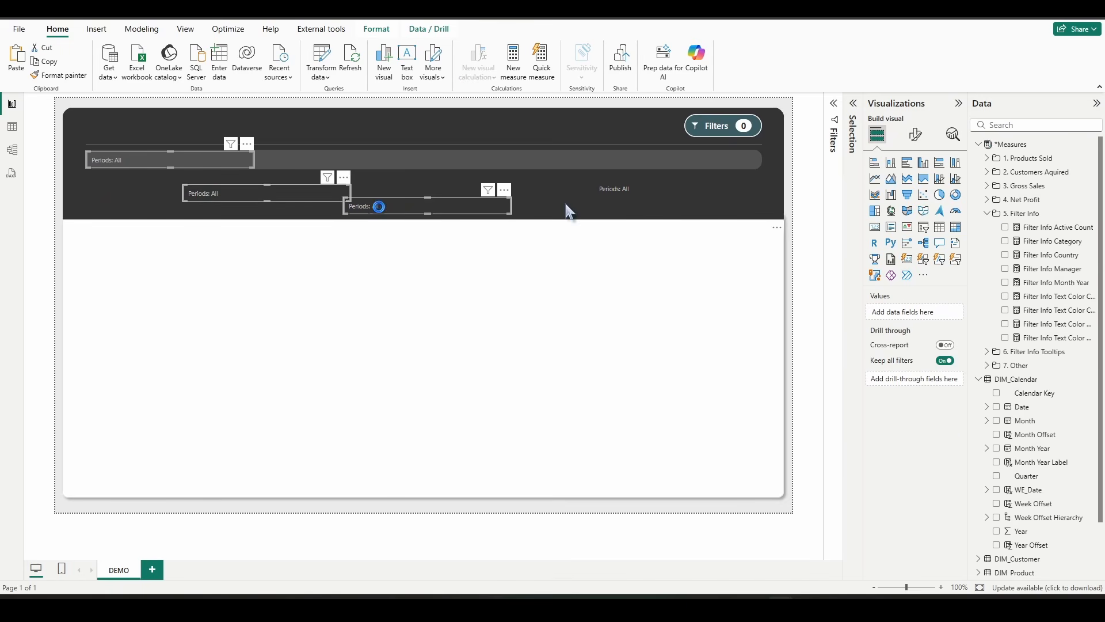
{"action": "left_click", "coordinate": [610, 189], "text": "ctrl"}
{"action": "left_click", "coordinate": [385, 34]}
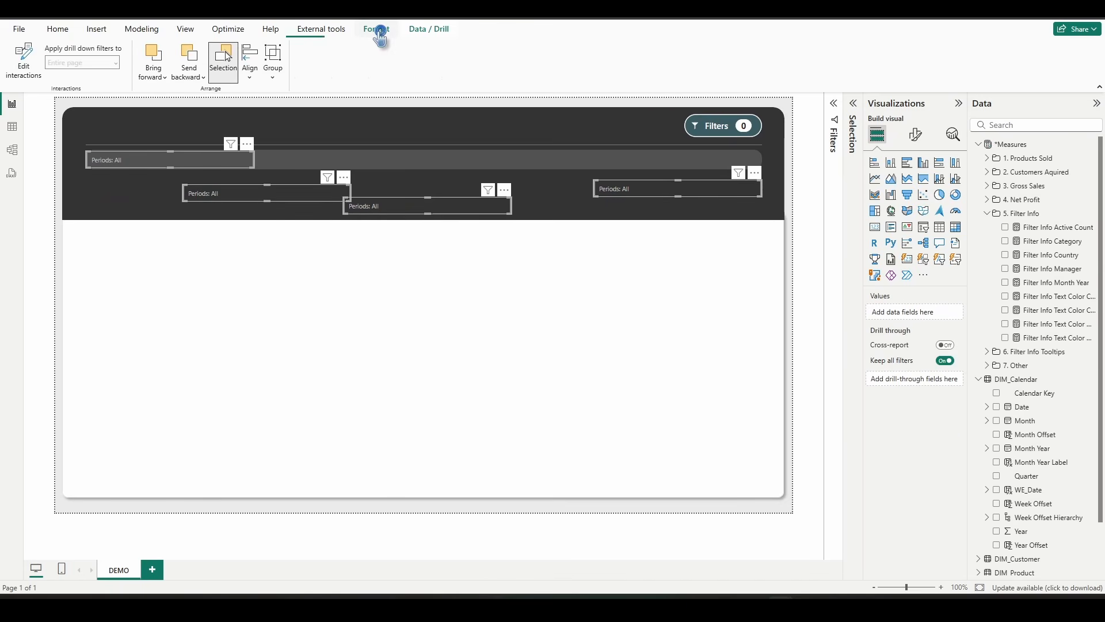
{"action": "left_click", "coordinate": [250, 61]}
{"action": "left_click", "coordinate": [273, 157]}
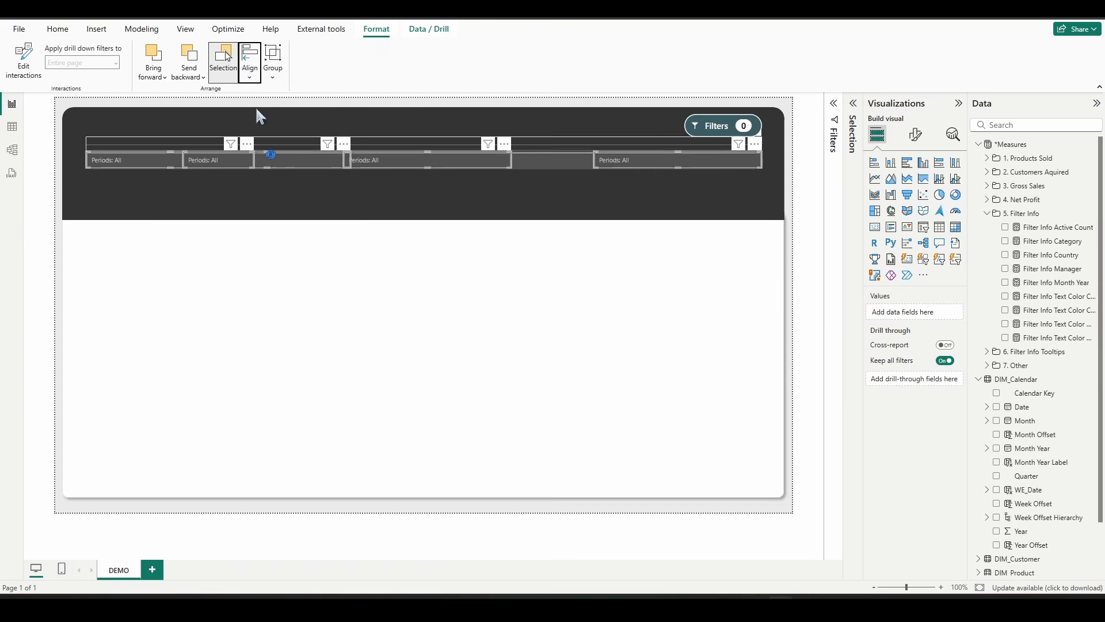
Distribute the four Periods cards evenly in the horizontal direction across the grey info bar
{"action": "left_click", "coordinate": [249, 78]}
{"action": "left_click", "coordinate": [283, 214]}
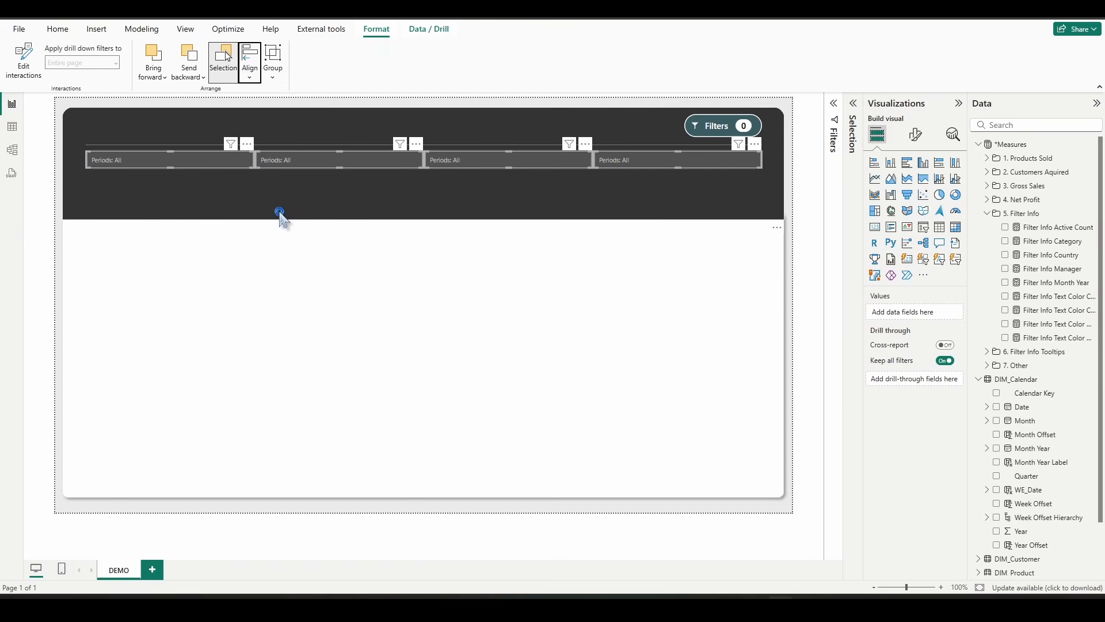
{"action": "left_click", "coordinate": [331, 538]}
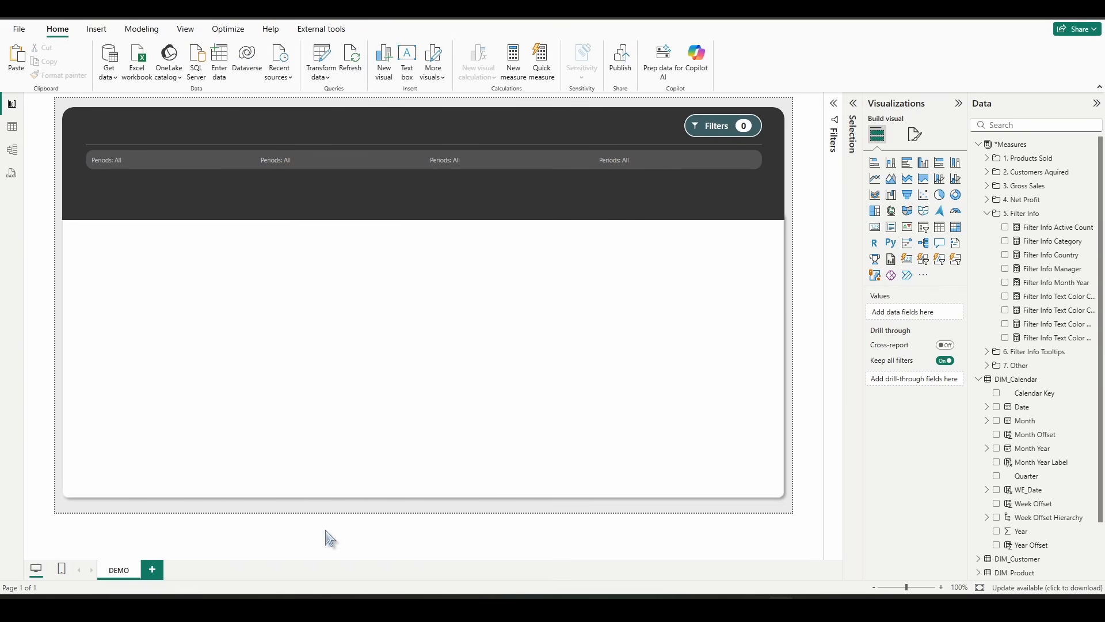
Assign the measures Filter Info Category, Filter Info Country and Filter Info Manager to the second, third and fourth cards respectively
{"action": "left_click", "coordinate": [292, 162]}
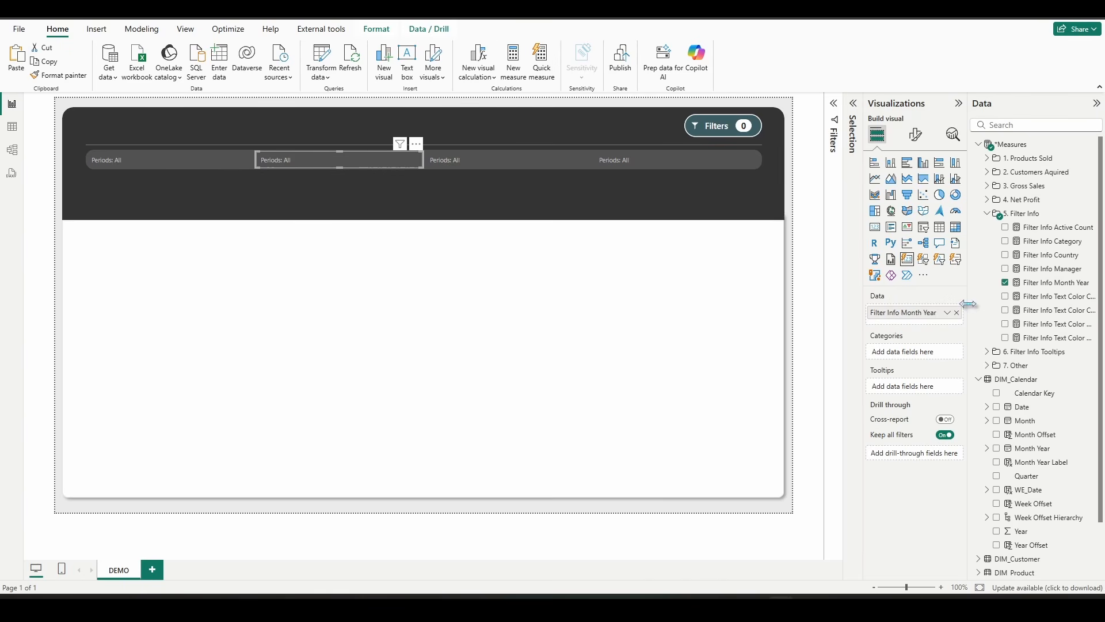
{"action": "left_click_drag", "start_coordinate": [968, 304], "coordinate": [954, 304]}
{"action": "left_click_drag", "start_coordinate": [1036, 241], "coordinate": [922, 316]}
{"action": "left_click", "coordinate": [494, 164]}
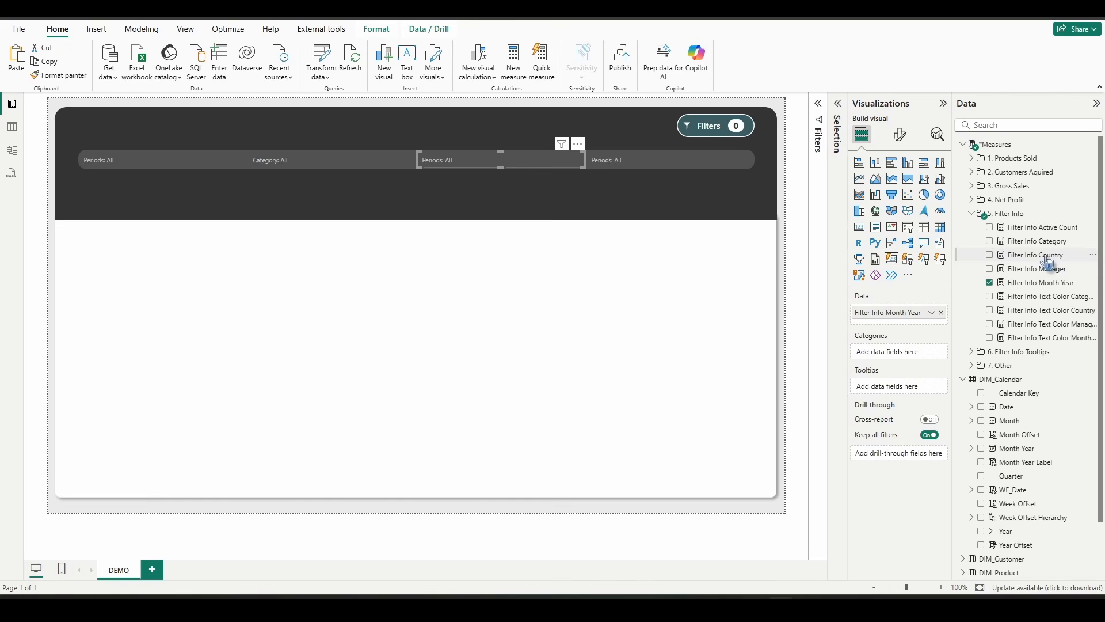
{"action": "left_click_drag", "start_coordinate": [1048, 262], "coordinate": [898, 314]}
{"action": "left_click", "coordinate": [667, 155]}
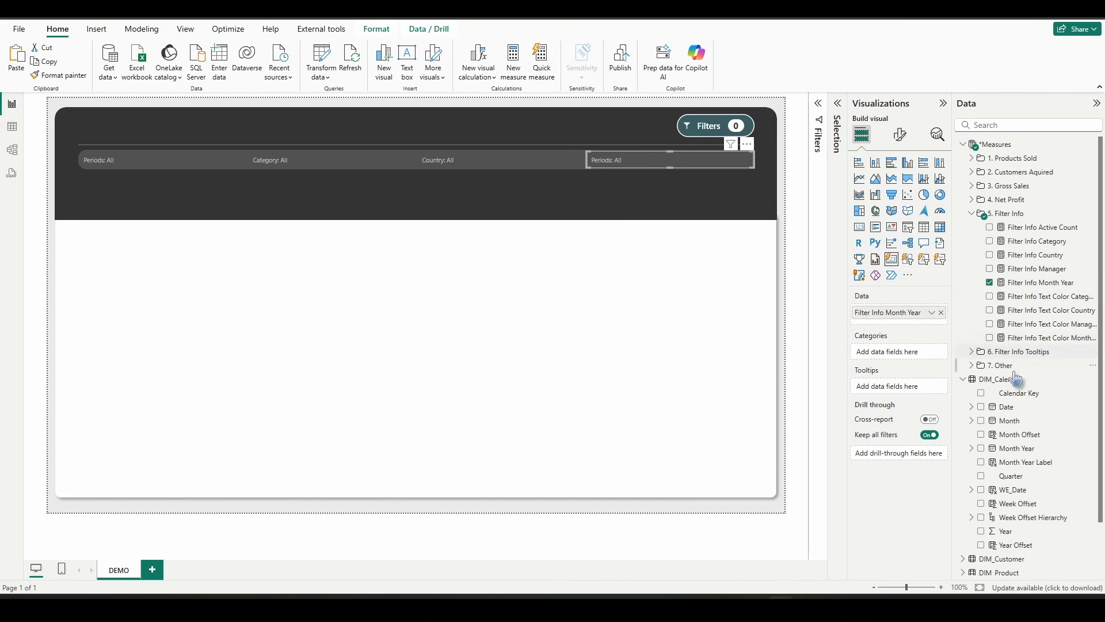
{"action": "left_click_drag", "start_coordinate": [1027, 269], "coordinate": [947, 333]}
Base the Category card's callout value color on the Filter Info Text Color Category measure
{"action": "left_click", "coordinate": [297, 160]}
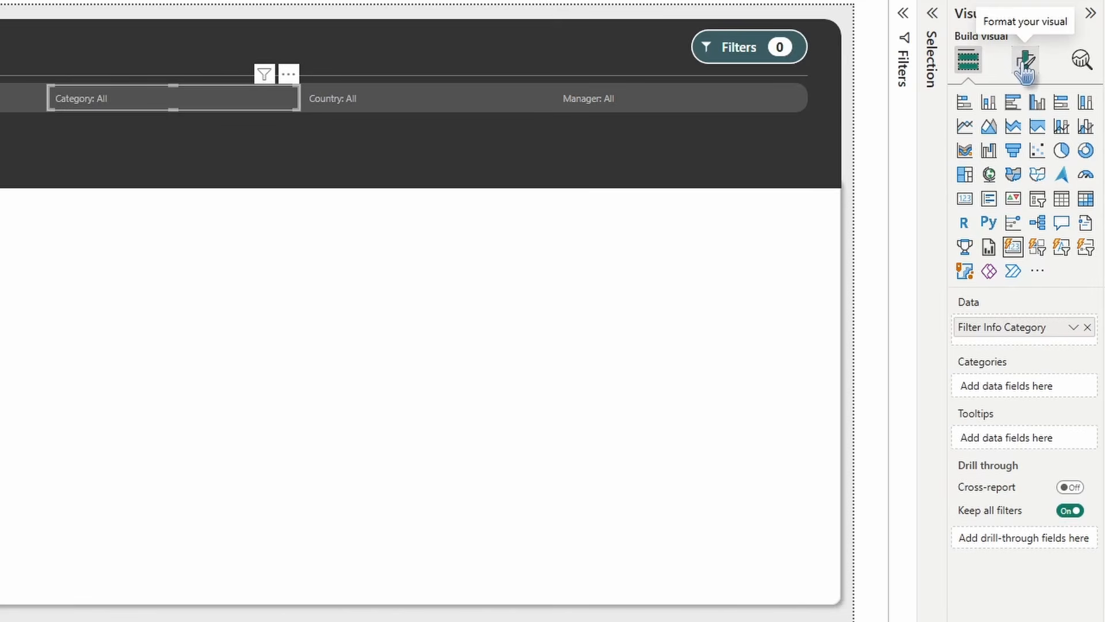
{"action": "left_click", "coordinate": [900, 137]}
{"action": "left_click", "coordinate": [1021, 296]}
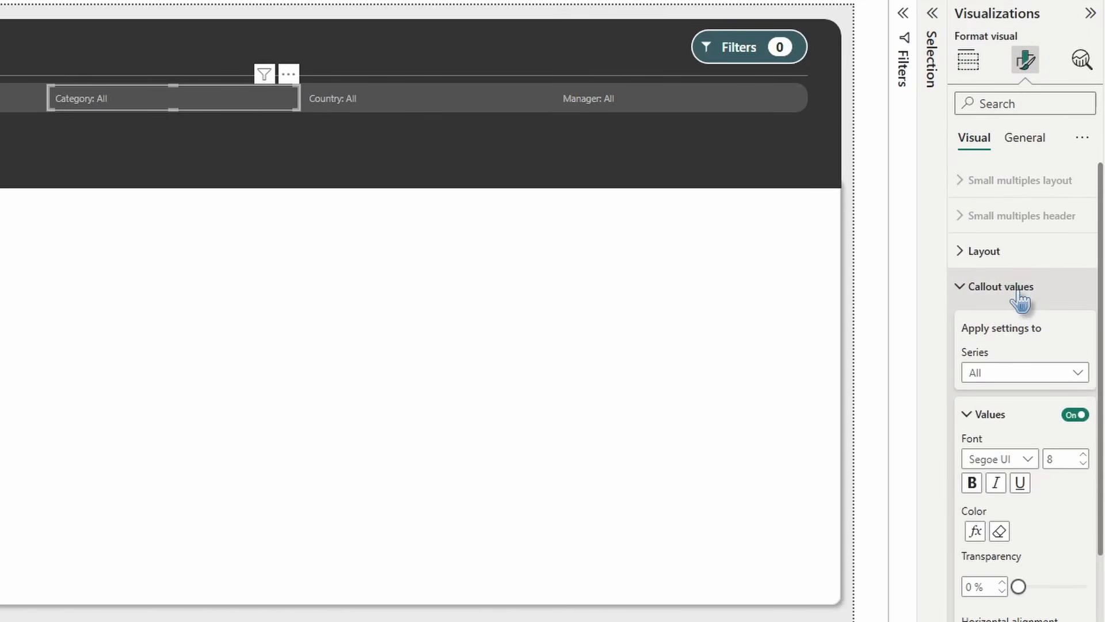
{"action": "scroll", "coordinate": [1022, 296], "scroll_direction": "down", "scroll_amount": 2}
{"action": "left_click", "coordinate": [974, 358]}
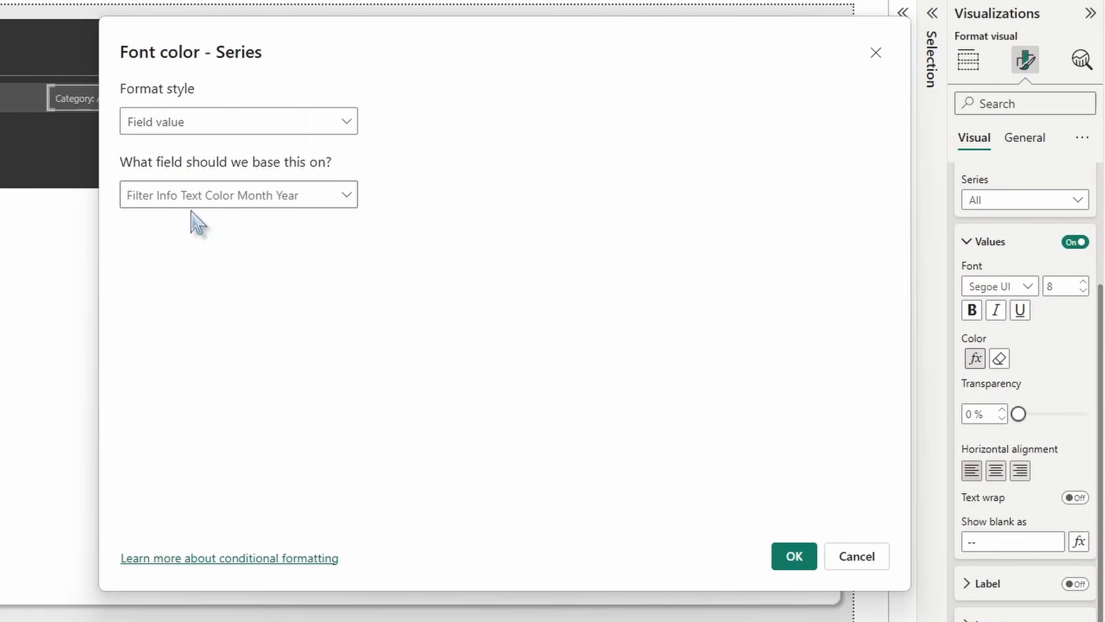
{"action": "left_click", "coordinate": [336, 196]}
{"action": "left_click", "coordinate": [157, 314]}
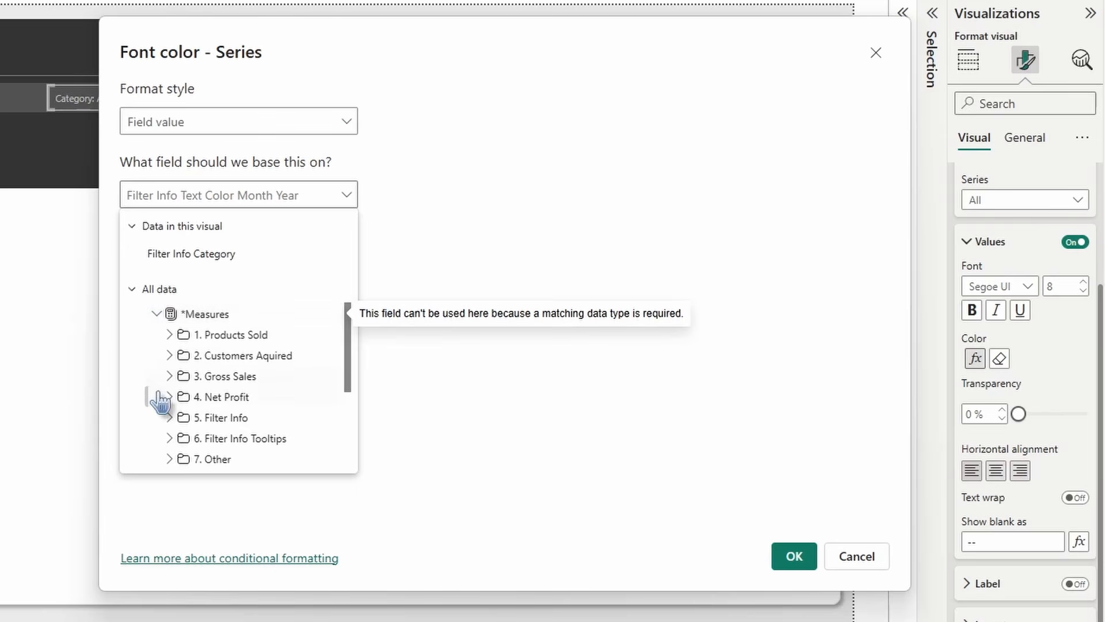
{"action": "scroll", "coordinate": [160, 387], "scroll_direction": "down", "scroll_amount": 2}
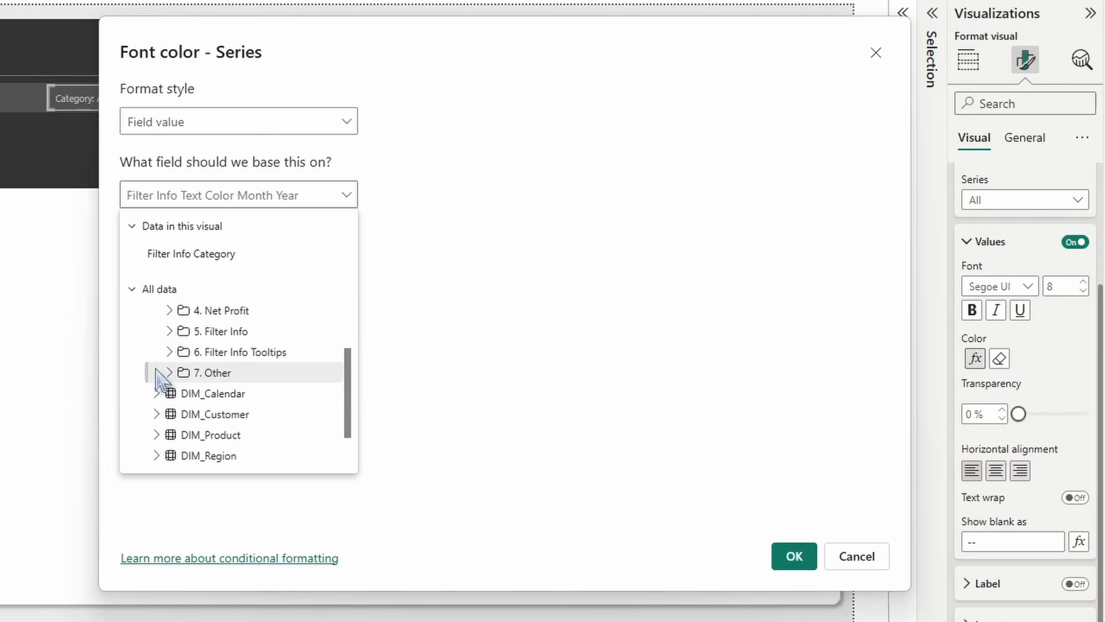
{"action": "left_click", "coordinate": [169, 331]}
{"action": "scroll", "coordinate": [271, 377], "scroll_direction": "down", "scroll_amount": 2}
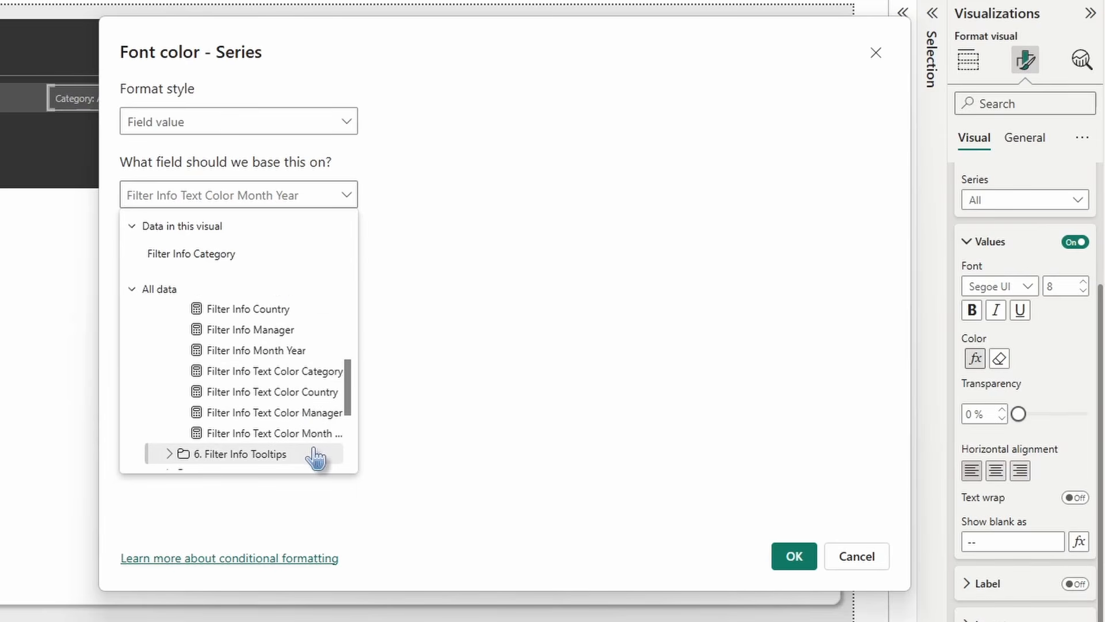
{"action": "left_click", "coordinate": [299, 377]}
{"action": "left_click", "coordinate": [799, 556]}
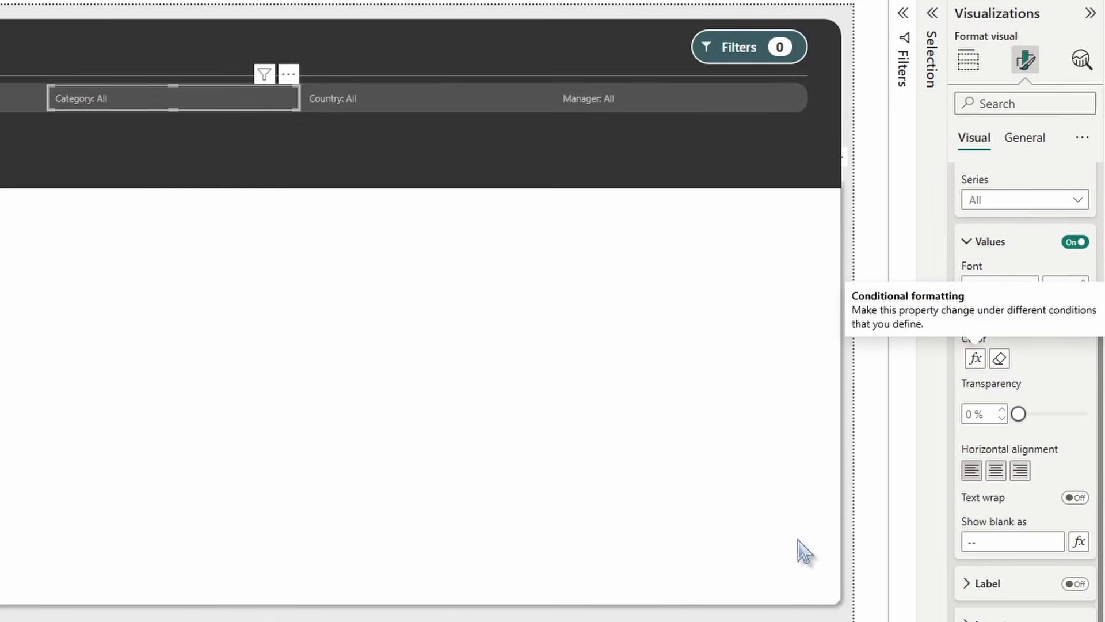
Base the Country card's callout value color on the Filter Info Text Color Country measure
{"action": "left_click", "coordinate": [423, 93]}
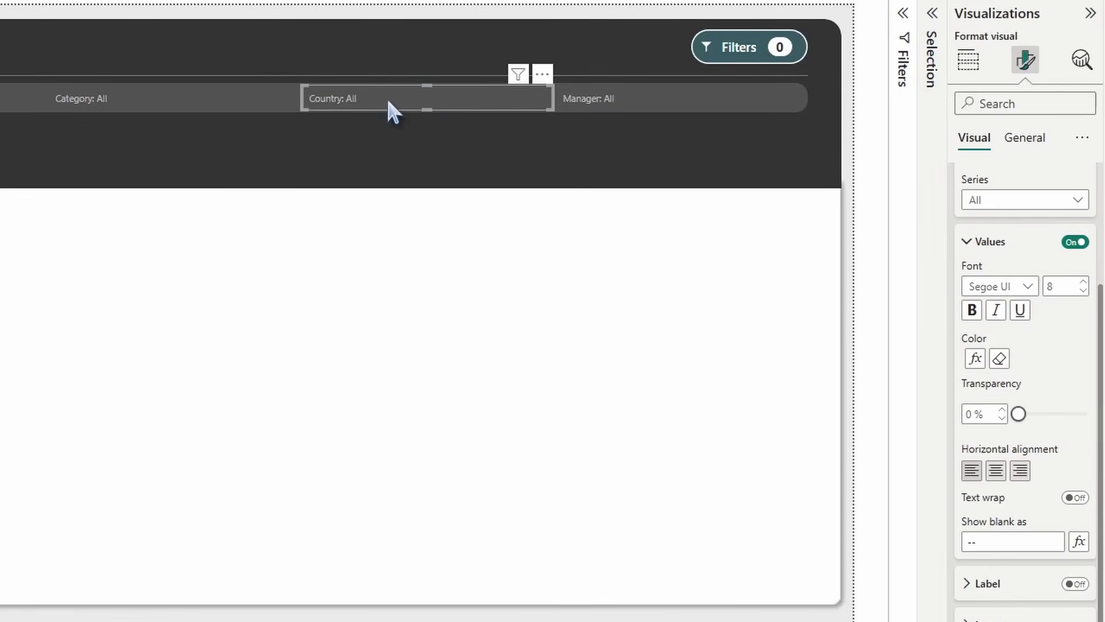
{"action": "left_click", "coordinate": [975, 359]}
{"action": "left_click", "coordinate": [238, 196]}
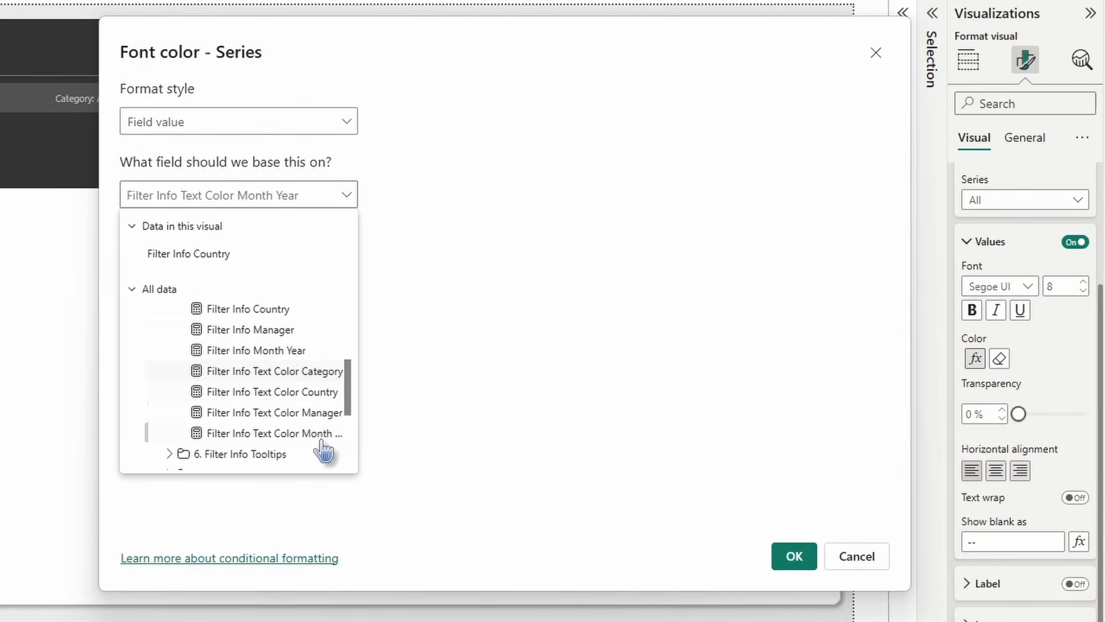
{"action": "left_click", "coordinate": [254, 391]}
{"action": "left_click", "coordinate": [781, 556]}
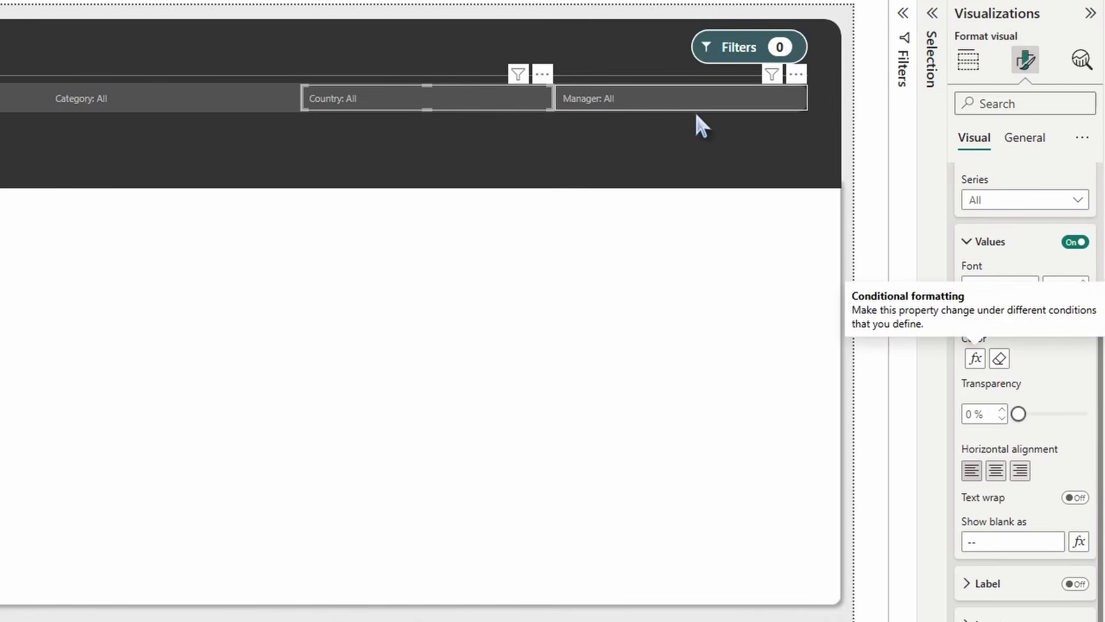
Base the Manager card's callout value color on the Filter Info Text Color Manager measure
{"action": "left_click", "coordinate": [634, 97]}
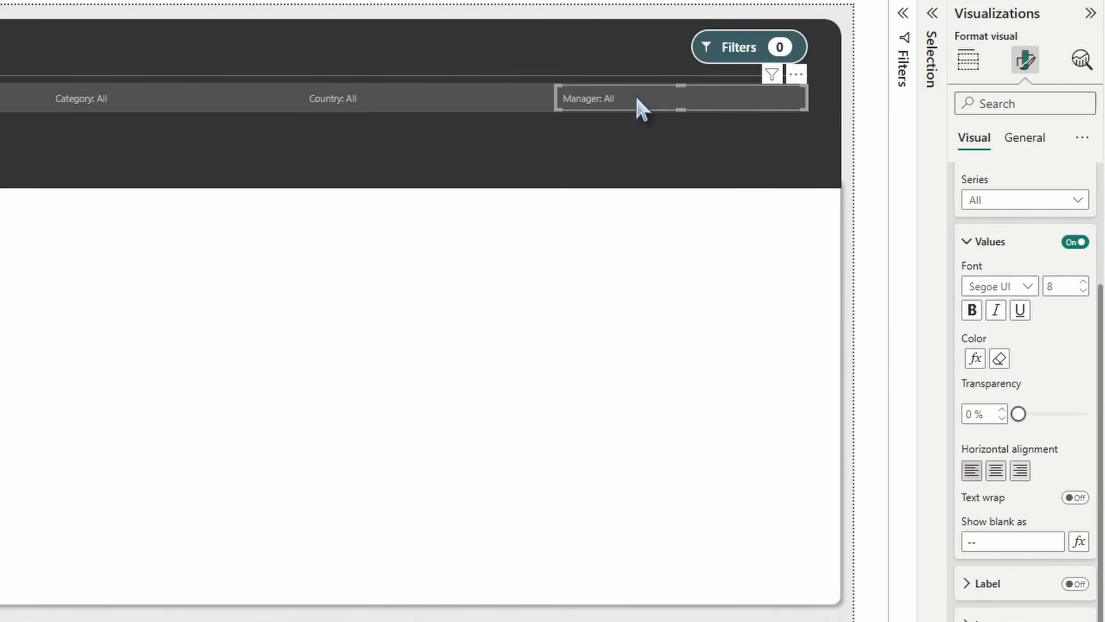
{"action": "left_click", "coordinate": [975, 358]}
{"action": "left_click", "coordinate": [252, 193]}
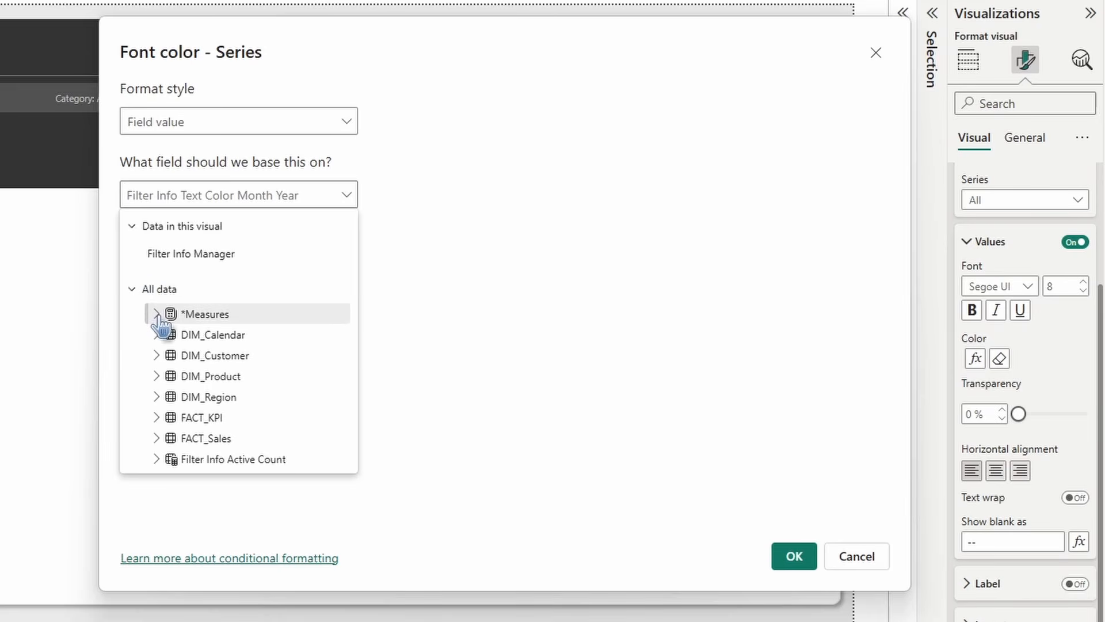
{"action": "left_click", "coordinate": [156, 314]}
{"action": "scroll", "coordinate": [172, 349], "scroll_direction": "down", "scroll_amount": 1}
{"action": "left_click", "coordinate": [169, 332]}
{"action": "scroll", "coordinate": [209, 358], "scroll_direction": "down", "scroll_amount": 3}
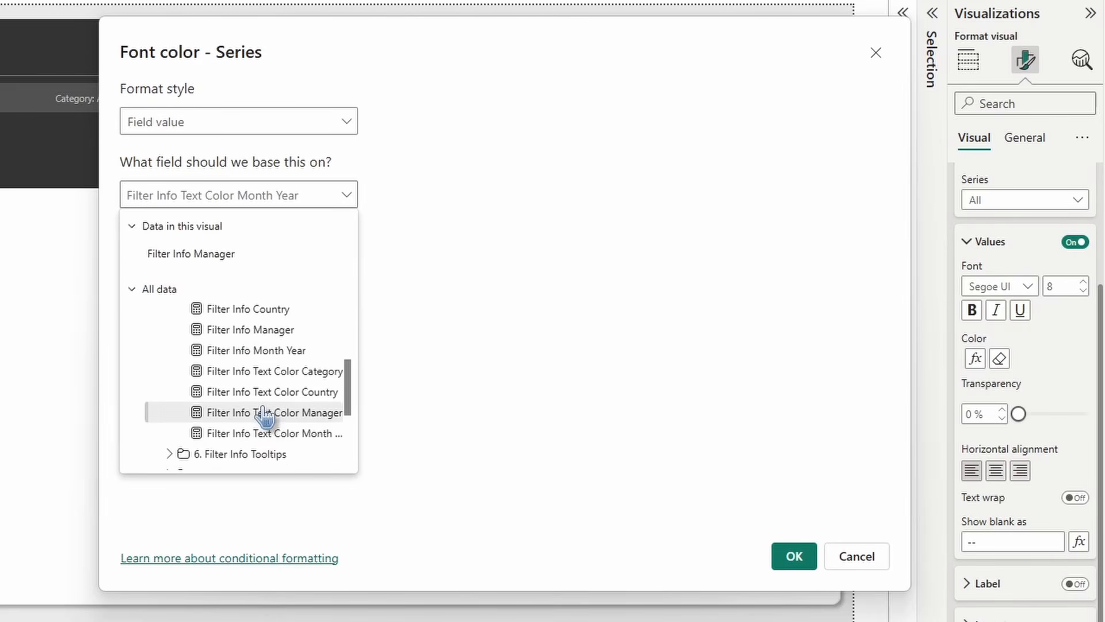
{"action": "left_click", "coordinate": [264, 412]}
{"action": "left_click", "coordinate": [795, 556]}
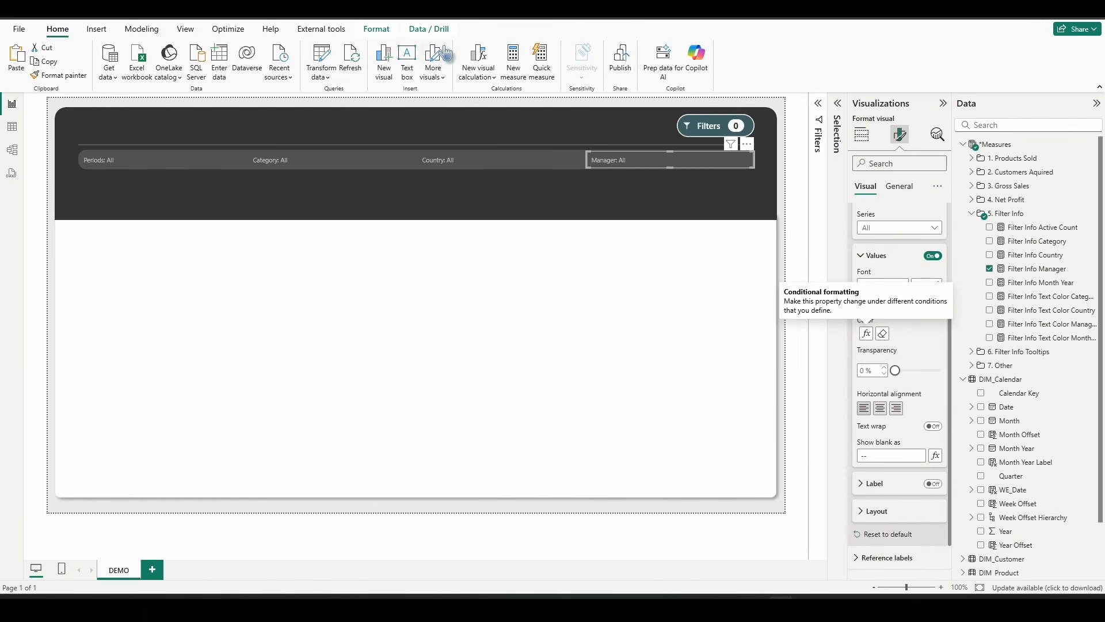
Group the four filter info cards together
{"action": "left_click", "coordinate": [185, 29]}
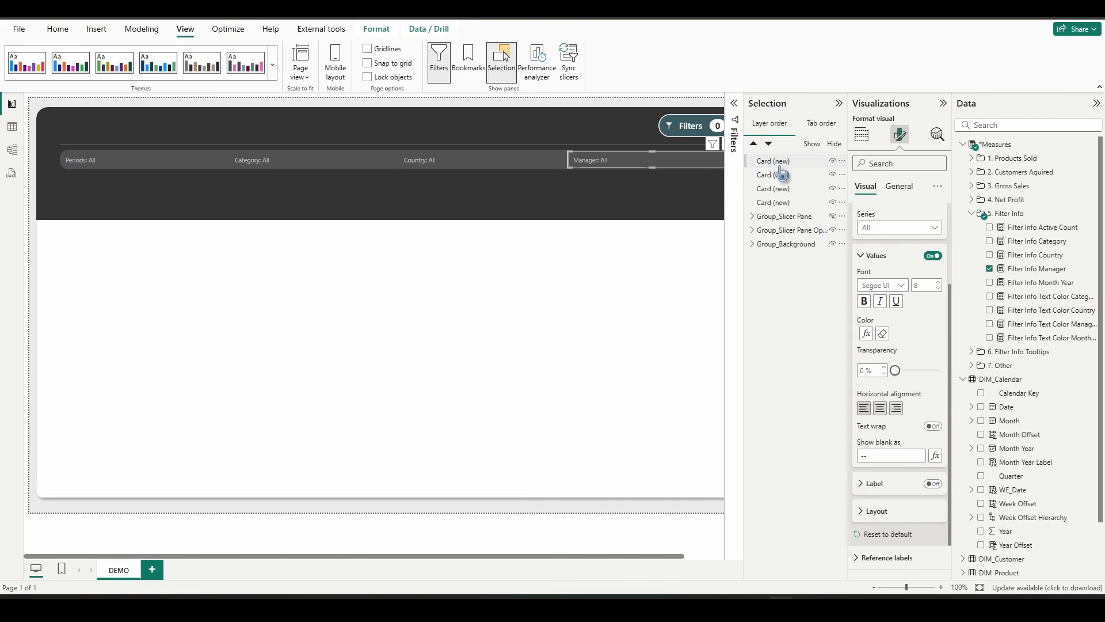
{"action": "left_click", "coordinate": [781, 175], "text": "ctrl"}
{"action": "left_click", "coordinate": [778, 188], "text": "ctrl"}
{"action": "left_click", "coordinate": [782, 202], "text": "ctrl"}
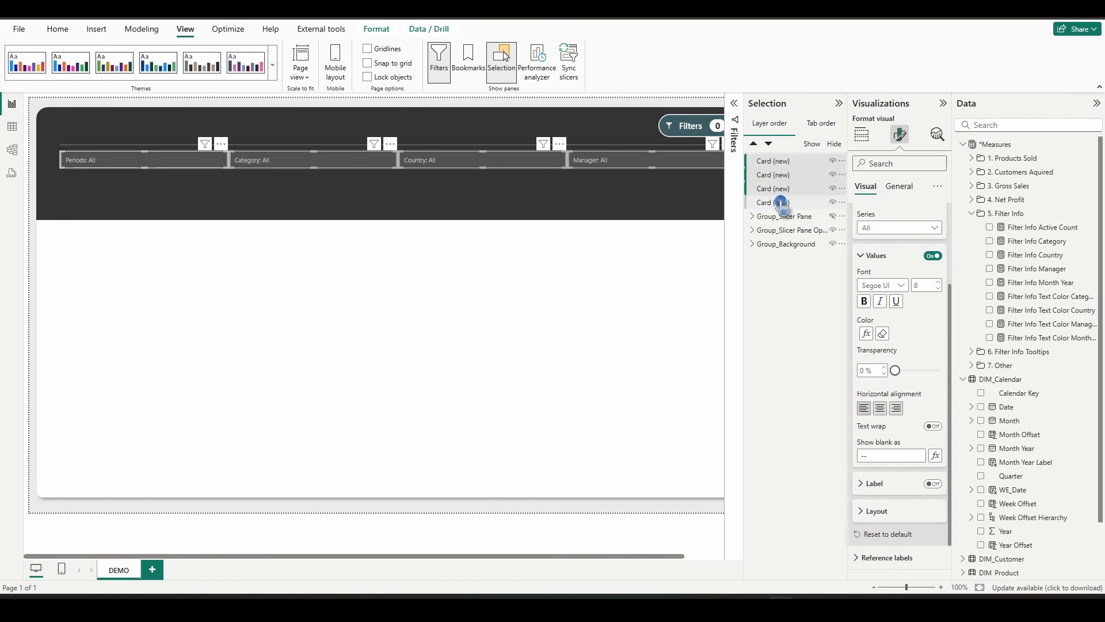
{"action": "right_click", "coordinate": [789, 210]}
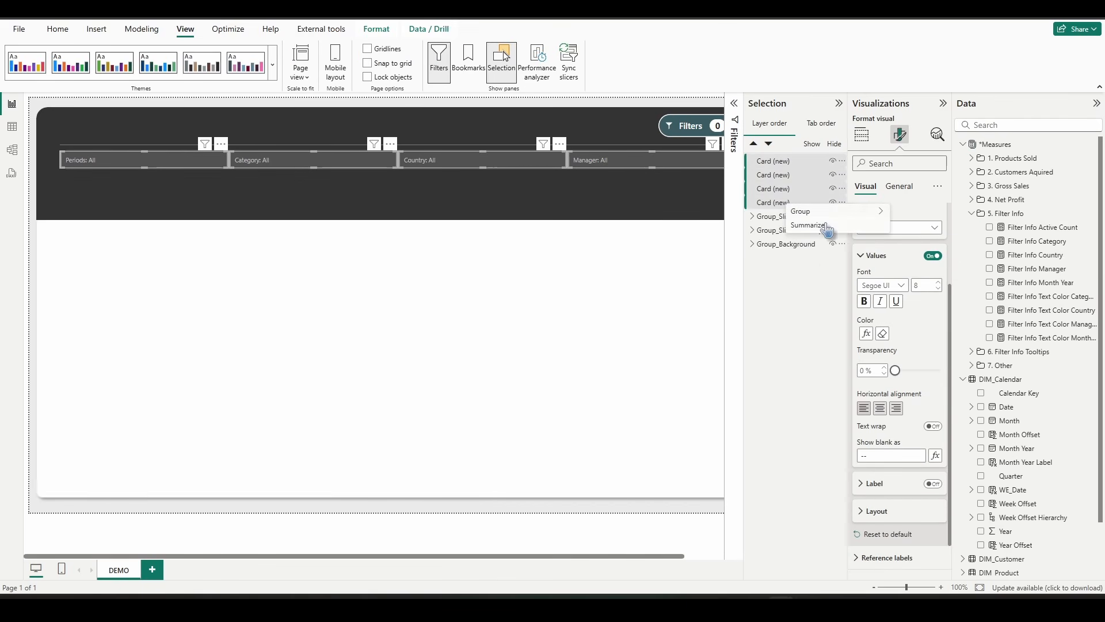
{"action": "mouse_move", "coordinate": [830, 214]}
{"action": "left_click", "coordinate": [931, 213]}
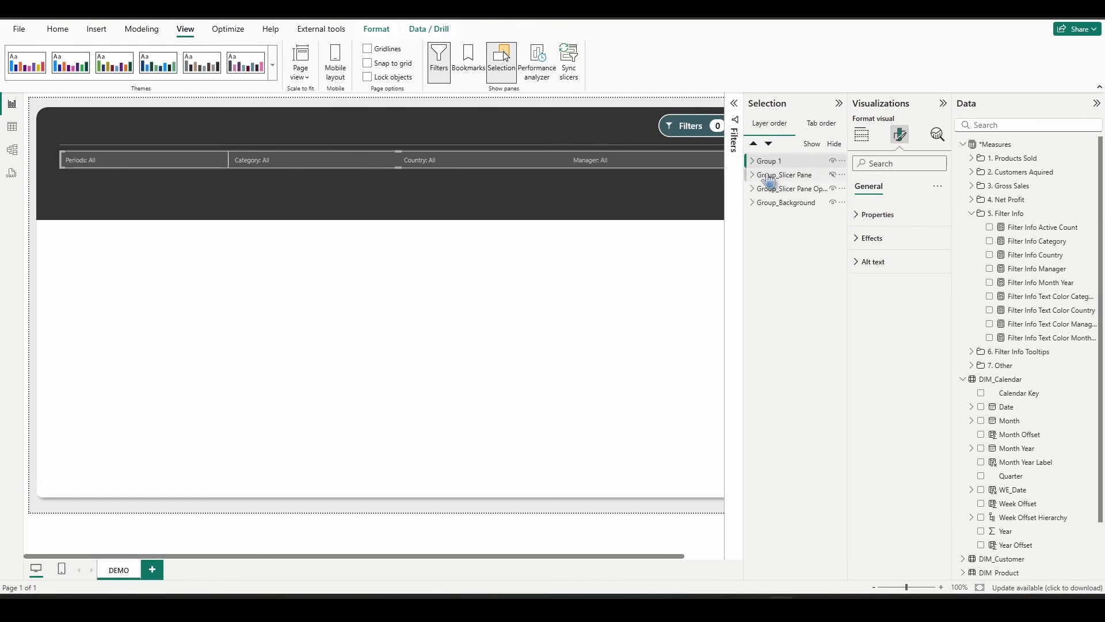
Move Group_Slicer Pane above the new card group in the layer order, and briefly show and hide it to check the stacking
{"action": "left_click_drag", "start_coordinate": [773, 182], "coordinate": [788, 163]}
{"action": "left_click", "coordinate": [836, 162]}
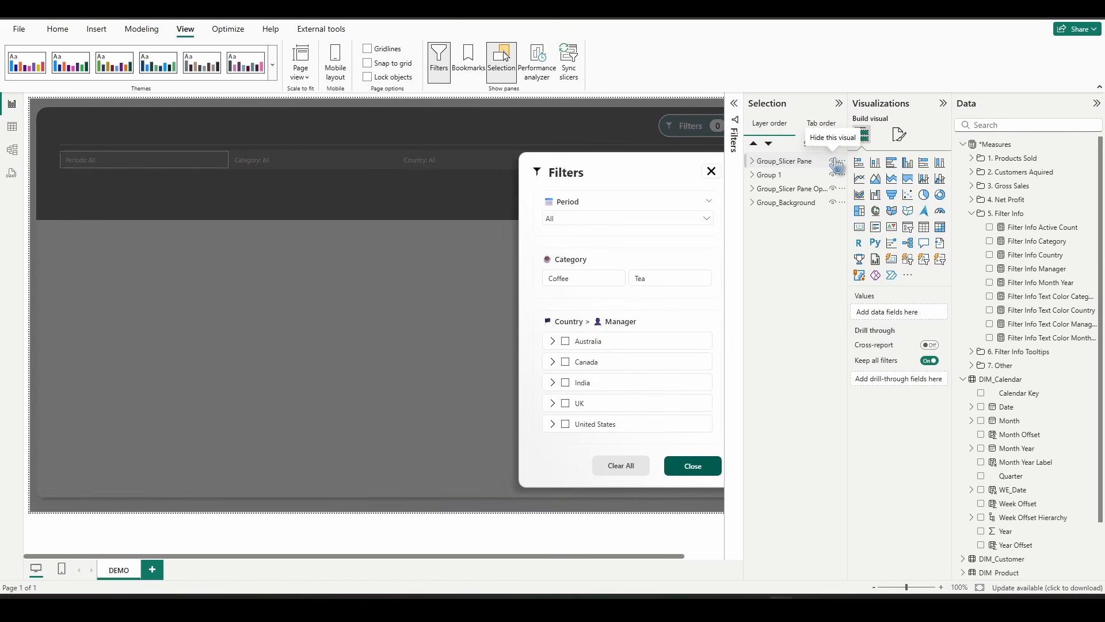
{"action": "left_click", "coordinate": [835, 164]}
Rename the new card group as Group_Filter Info
{"action": "double_click", "coordinate": [805, 176]}
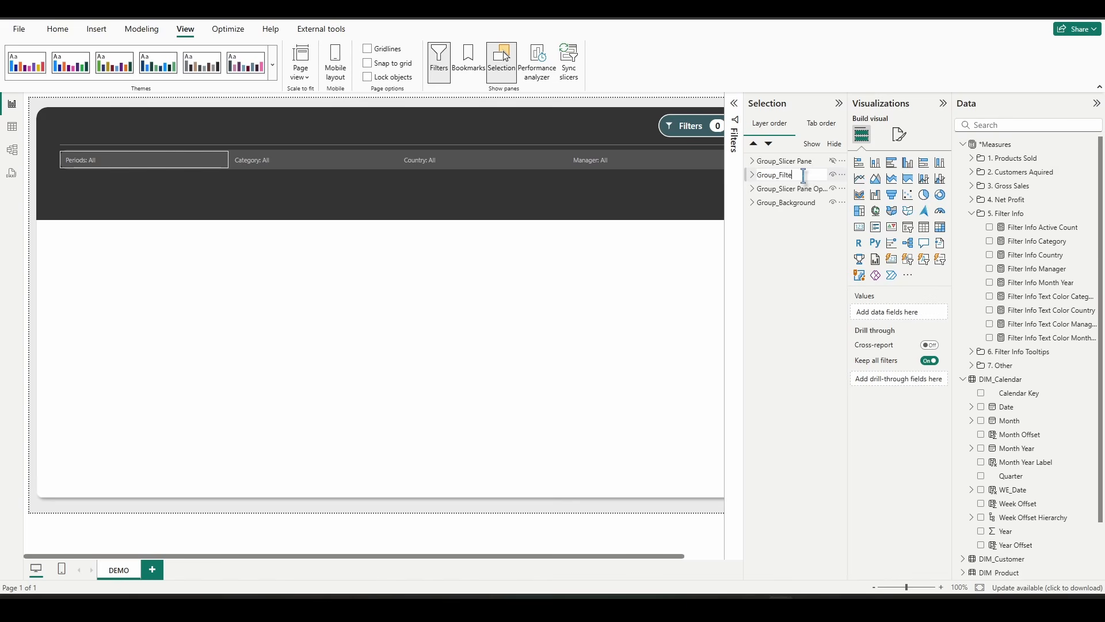
{"action": "type", "text": "Group_Filter Info"}
{"action": "key", "text": "Return"}
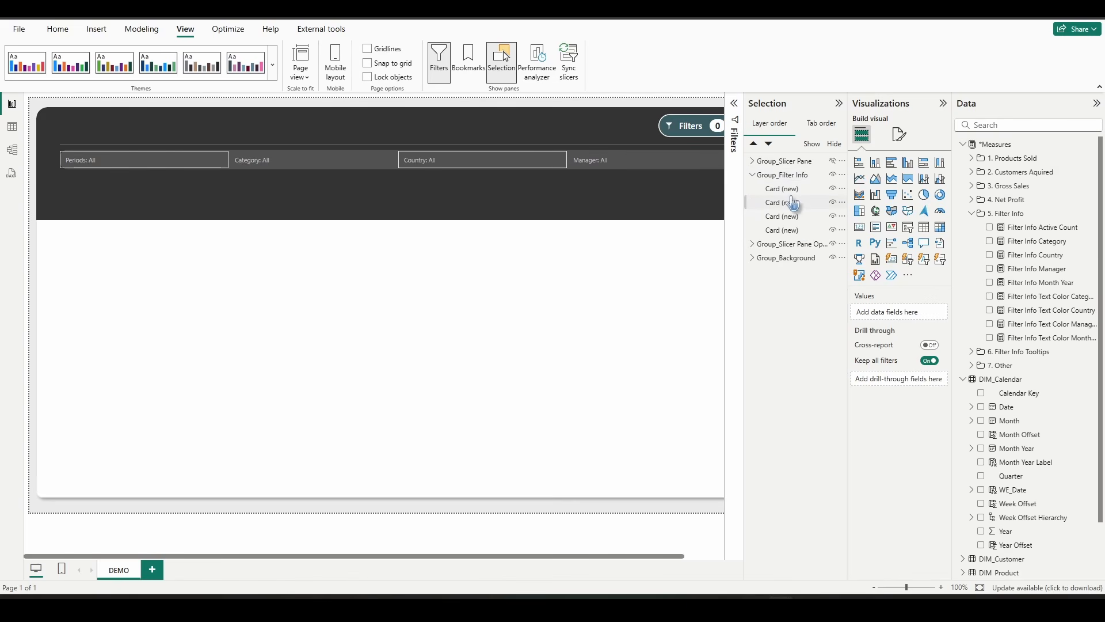
Order and rename the cards inside Group_Filter Info as Card_Period, Card_Cat., Card_Country and Card_Mgr
{"action": "left_click", "coordinate": [788, 190]}
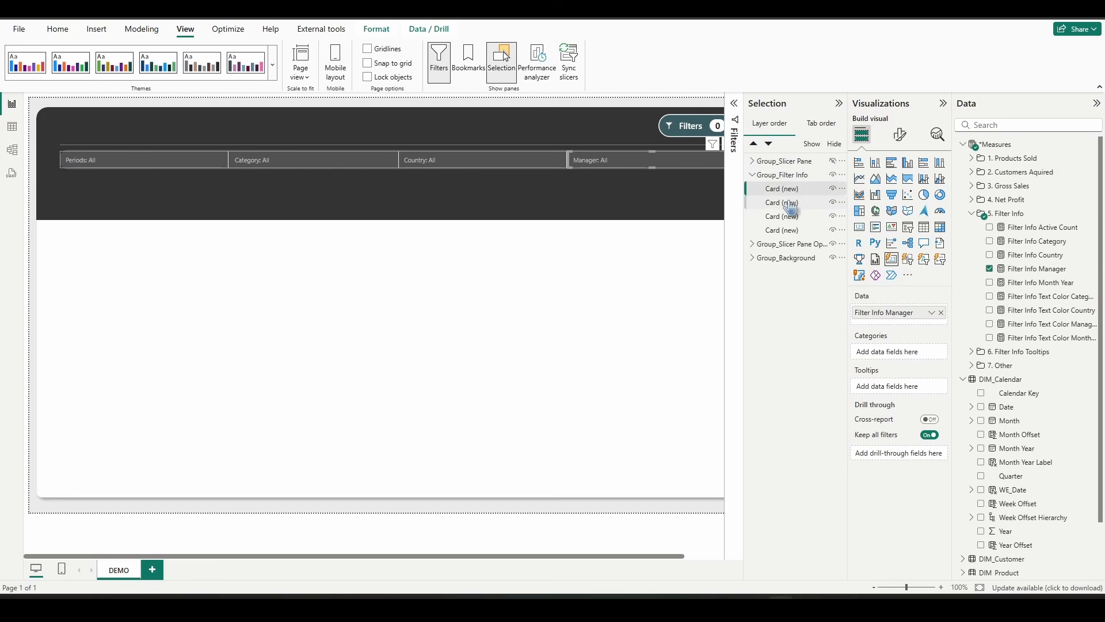
{"action": "left_click", "coordinate": [786, 233]}
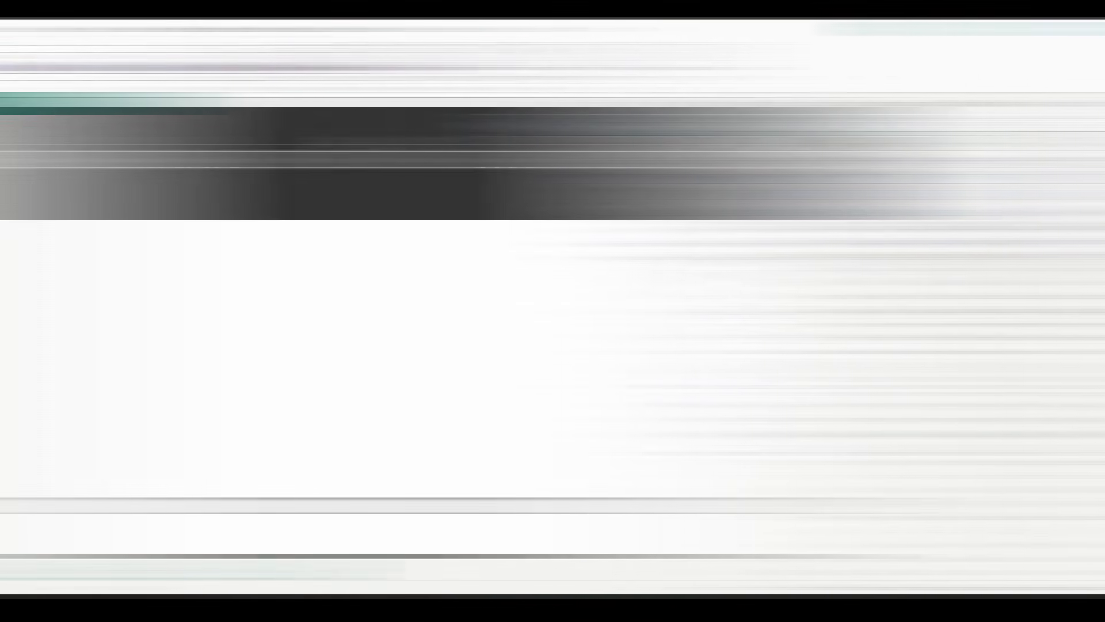
{"action": "left_click", "coordinate": [800, 189]}
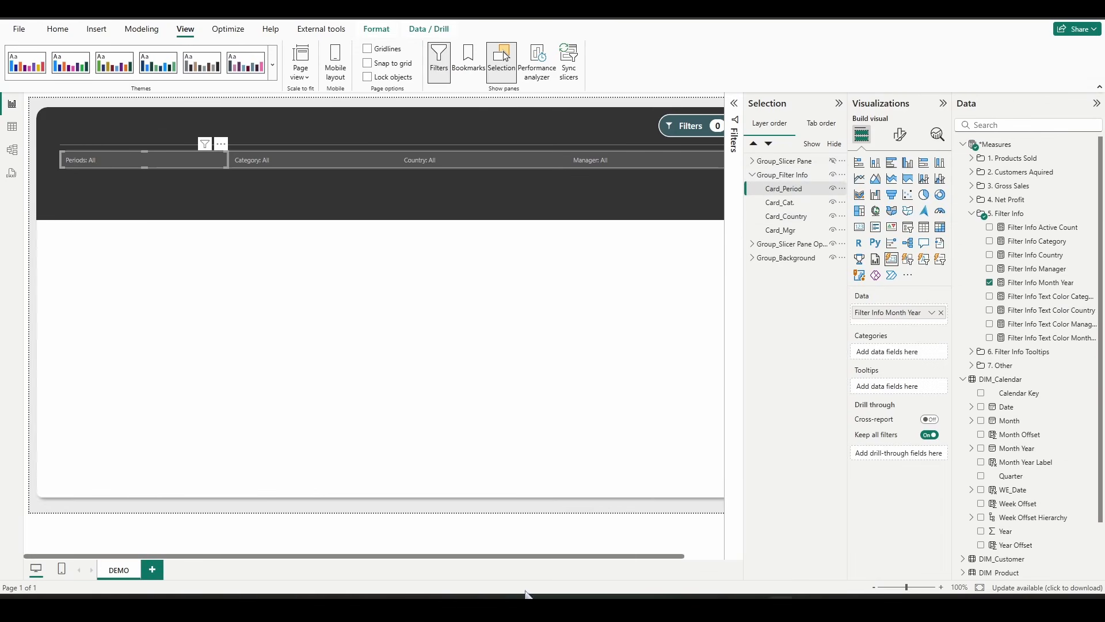
Show Group_Slicer Pane and filter the report by the Coffee category and the April 2023 period
{"action": "left_click", "coordinate": [835, 165]}
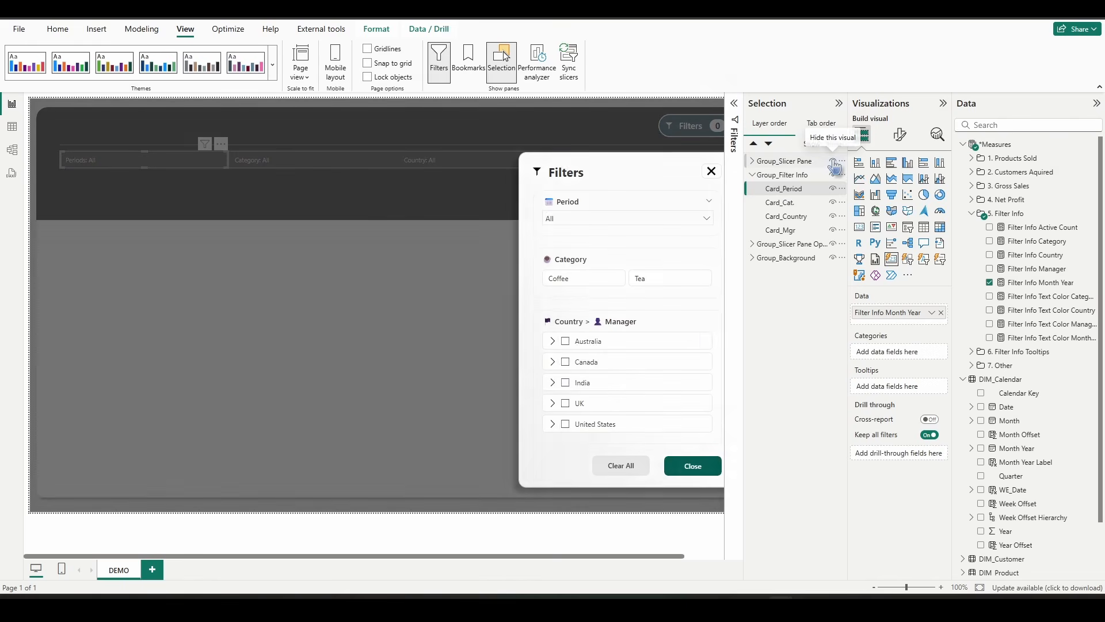
{"action": "left_click", "coordinate": [593, 282]}
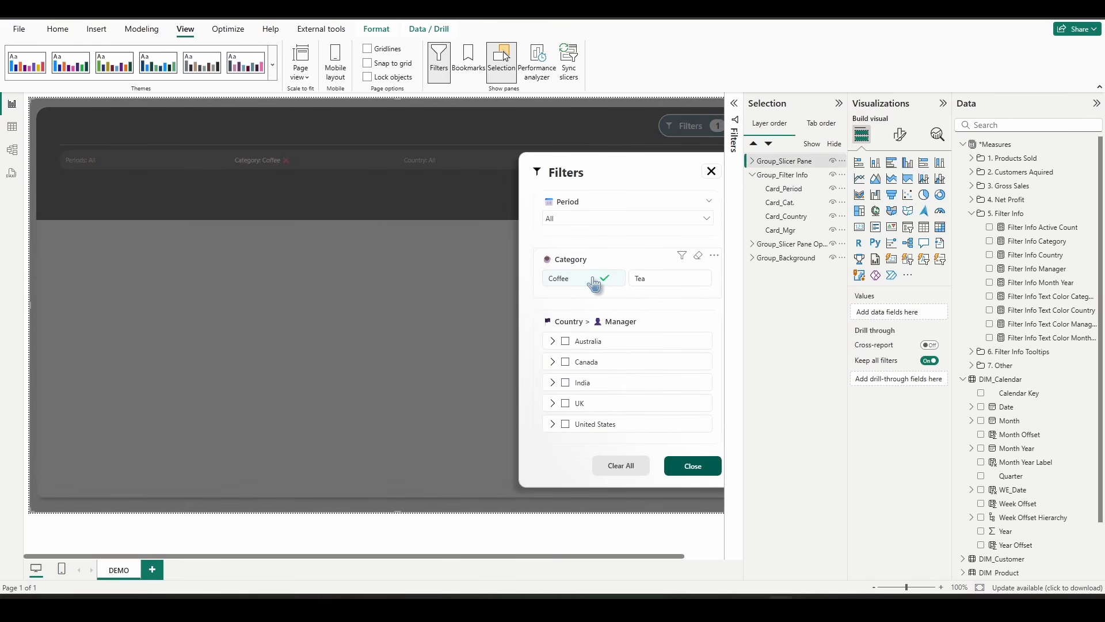
{"action": "left_click", "coordinate": [588, 217]}
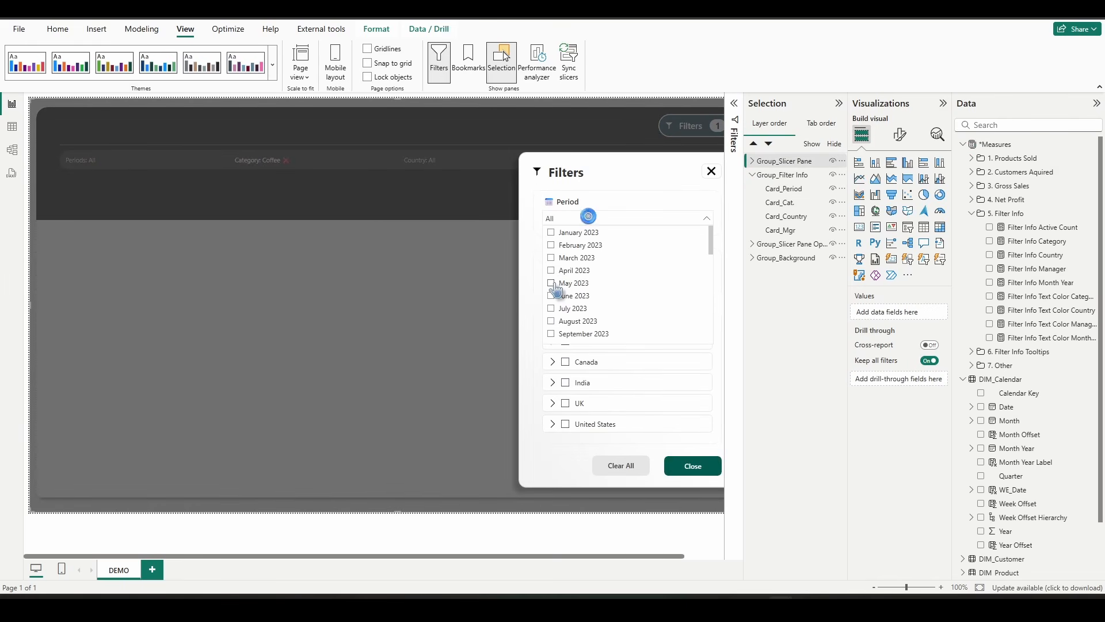
{"action": "left_click", "coordinate": [551, 270]}
{"action": "left_click", "coordinate": [707, 218]}
Filter the report by all of Australia and the second and third managers under Canada, and hide Group_Slicer Pane
{"action": "left_click", "coordinate": [555, 342]}
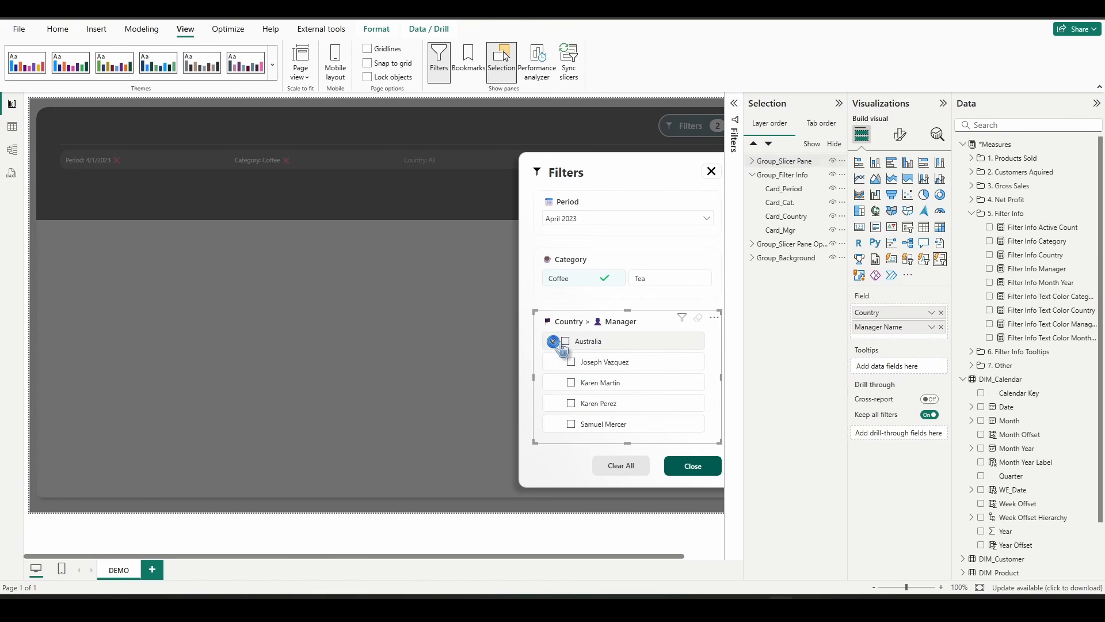
{"action": "left_click", "coordinate": [565, 342]}
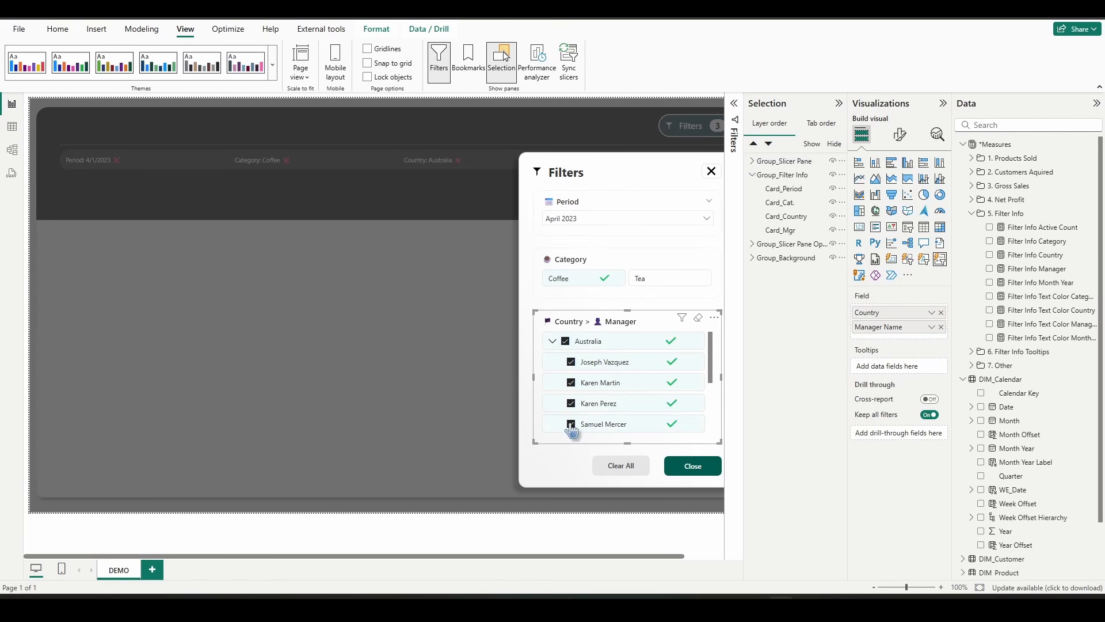
{"action": "scroll", "coordinate": [573, 426], "scroll_direction": "down", "scroll_amount": 3}
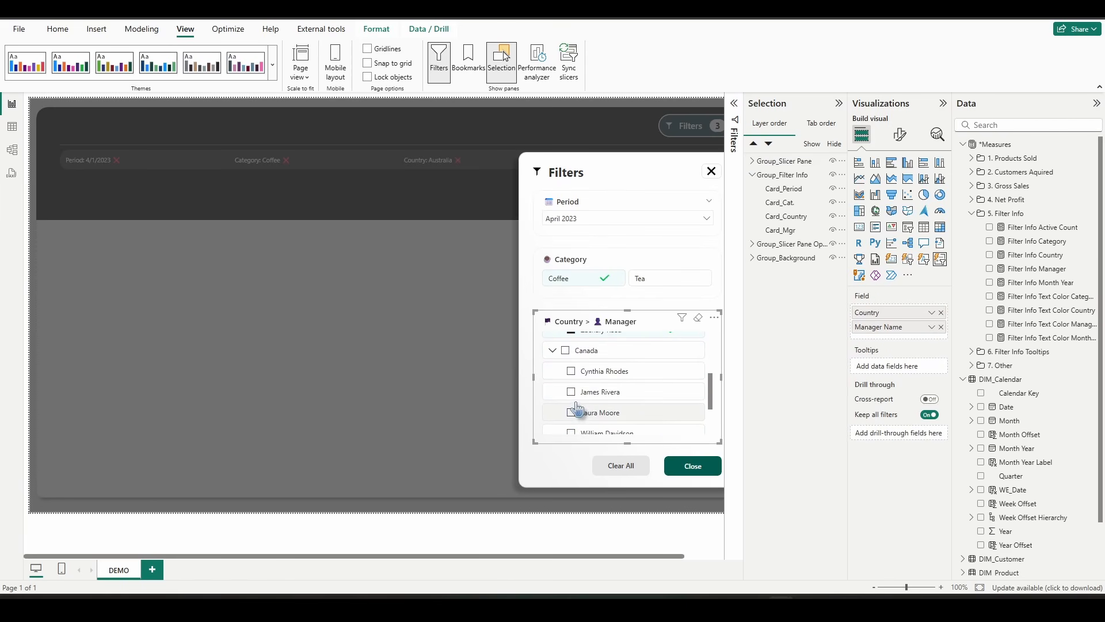
{"action": "left_click", "coordinate": [572, 392]}
{"action": "left_click", "coordinate": [572, 412]}
{"action": "left_click", "coordinate": [691, 466]}
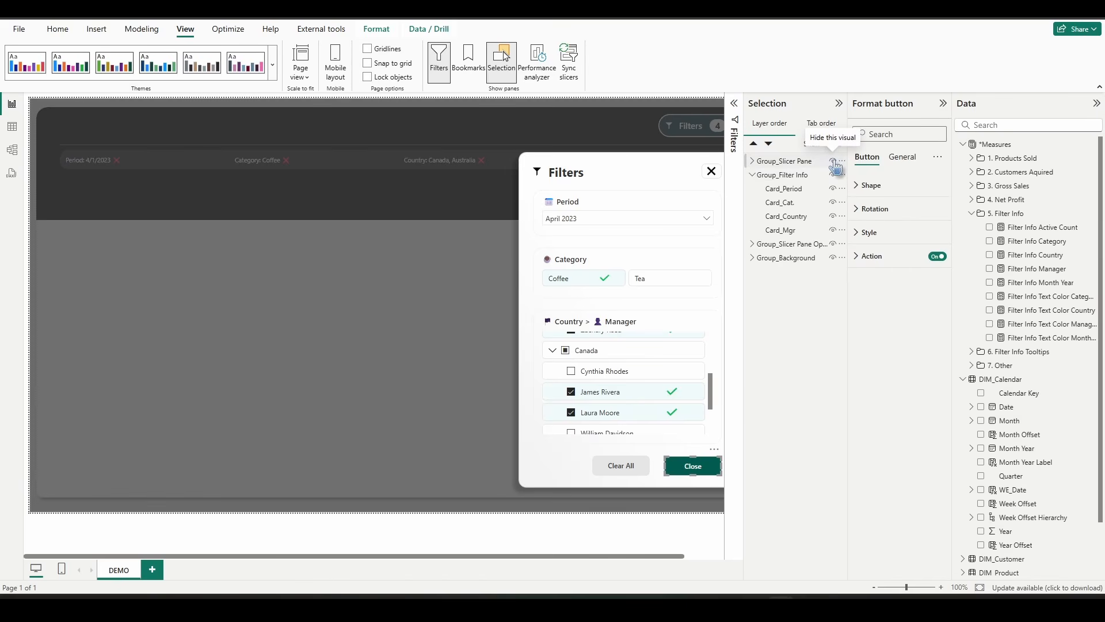
{"action": "left_click", "coordinate": [834, 162]}
{"action": "left_click", "coordinate": [1097, 103]}
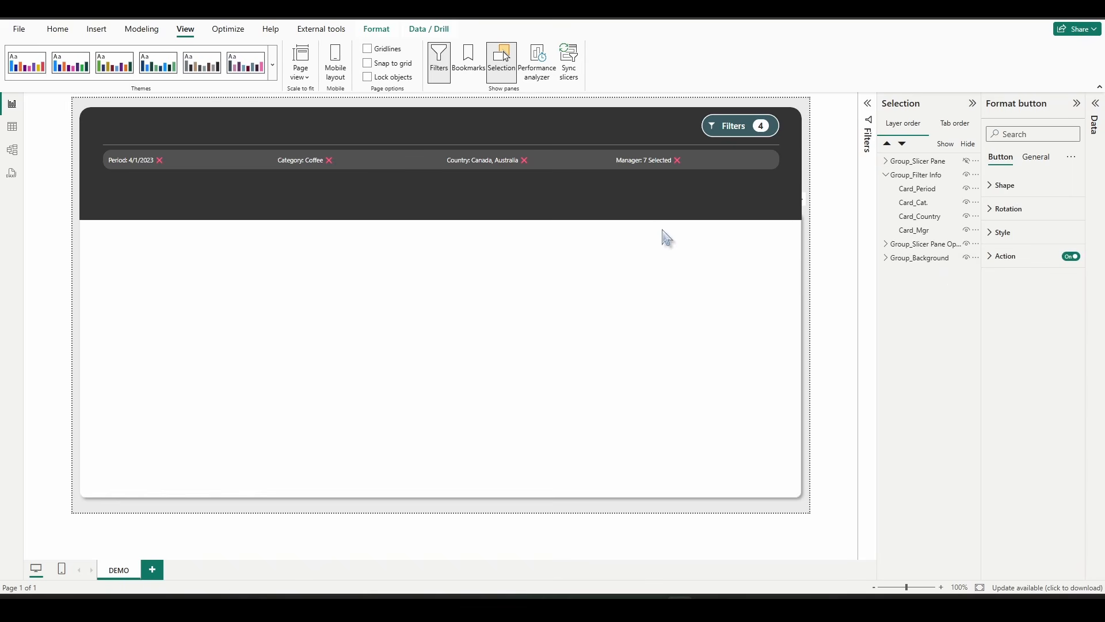
Narrow the filters to two Canadian managers, add a third one, and hide Group_Slicer Pane after each change to check the cards
{"action": "left_click", "coordinate": [966, 161]}
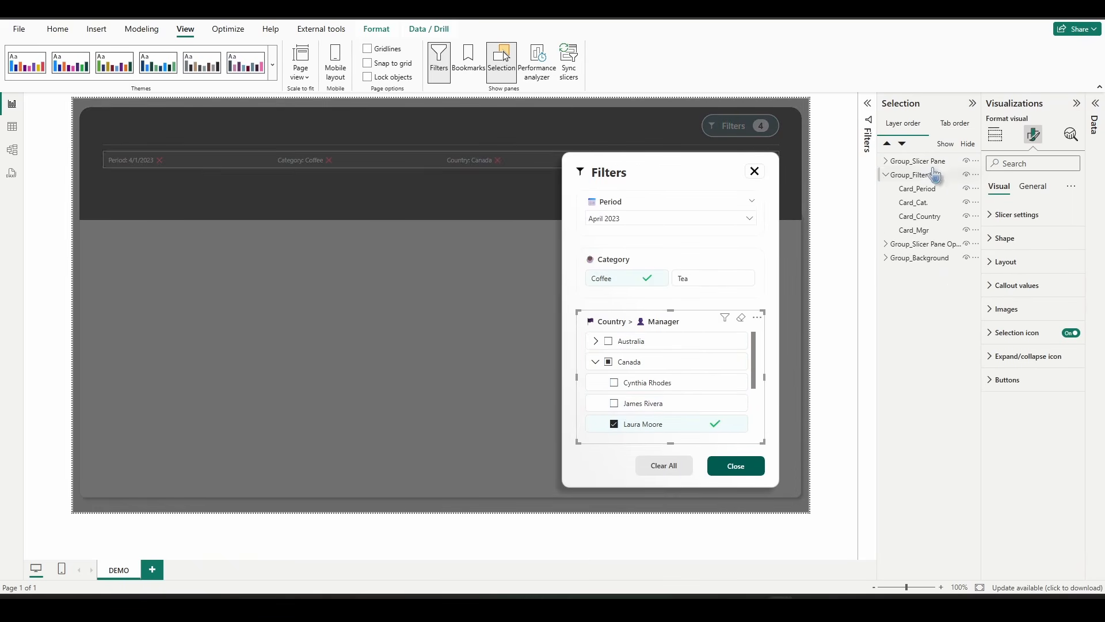
{"action": "left_click", "coordinate": [967, 161]}
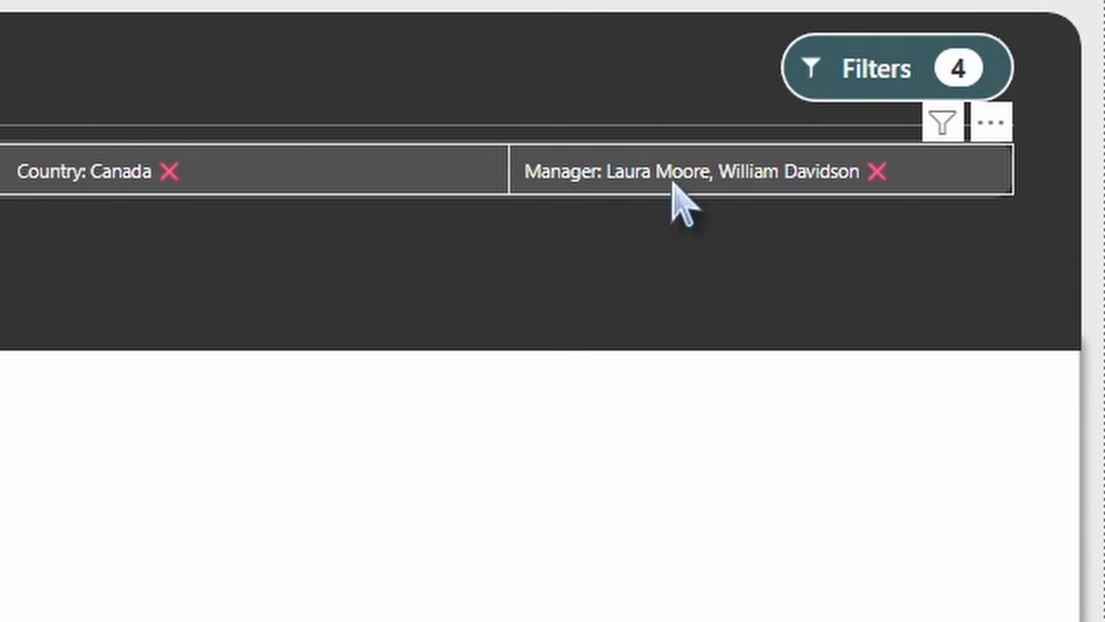
{"action": "left_click", "coordinate": [967, 162]}
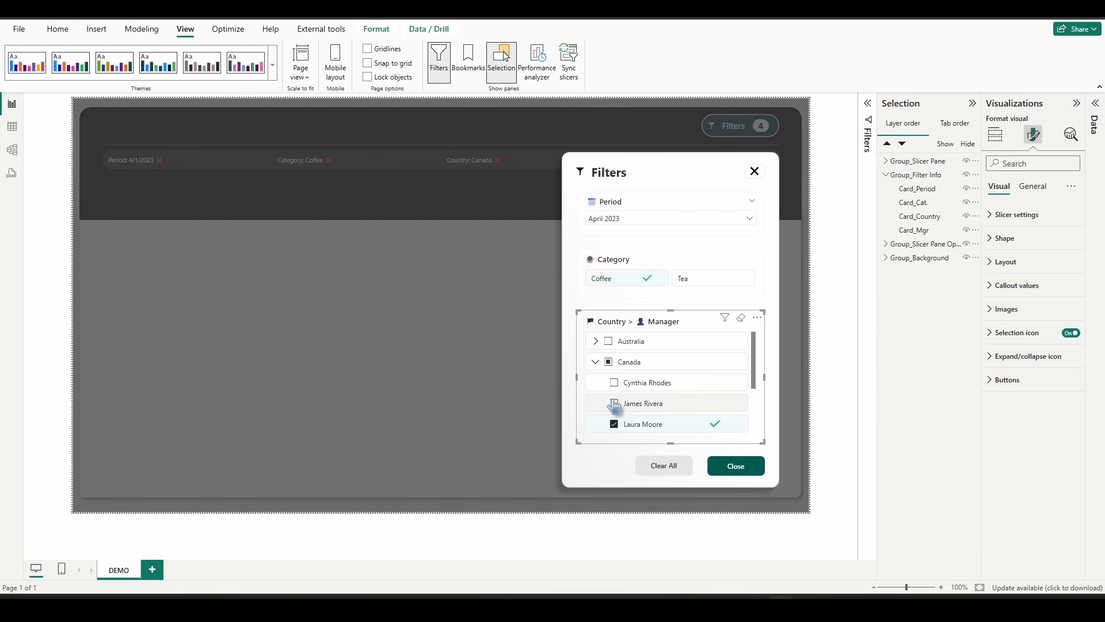
{"action": "left_click", "coordinate": [968, 162]}
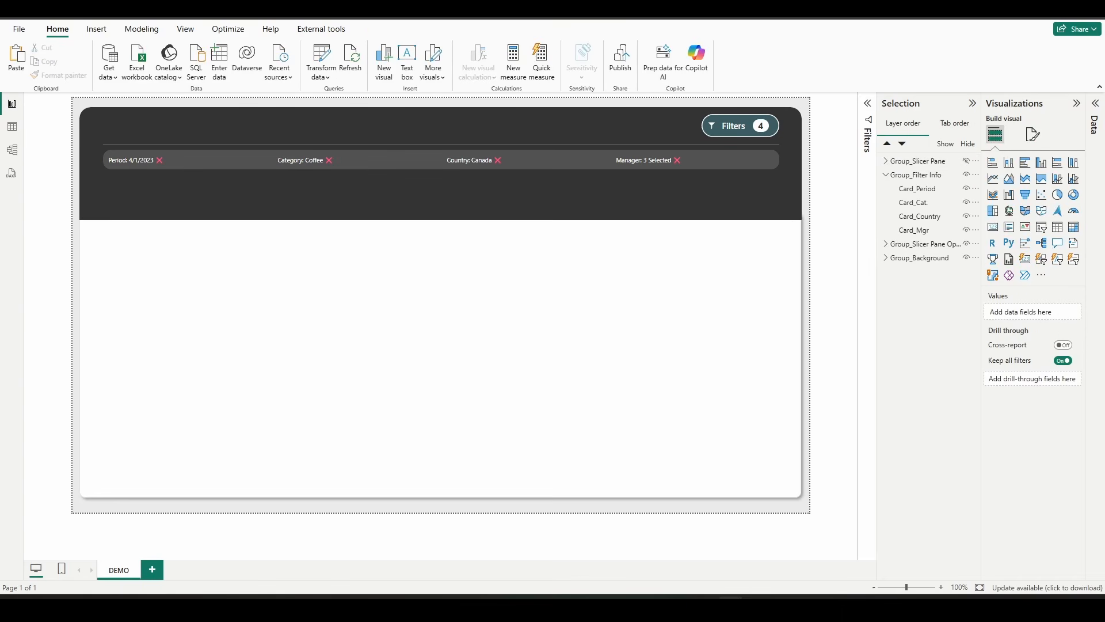
Examine the DAX formulas of the Filter Info Category, Country, Manager and Month Year measures, and collapse the measure list
{"action": "left_click", "coordinate": [1096, 114]}
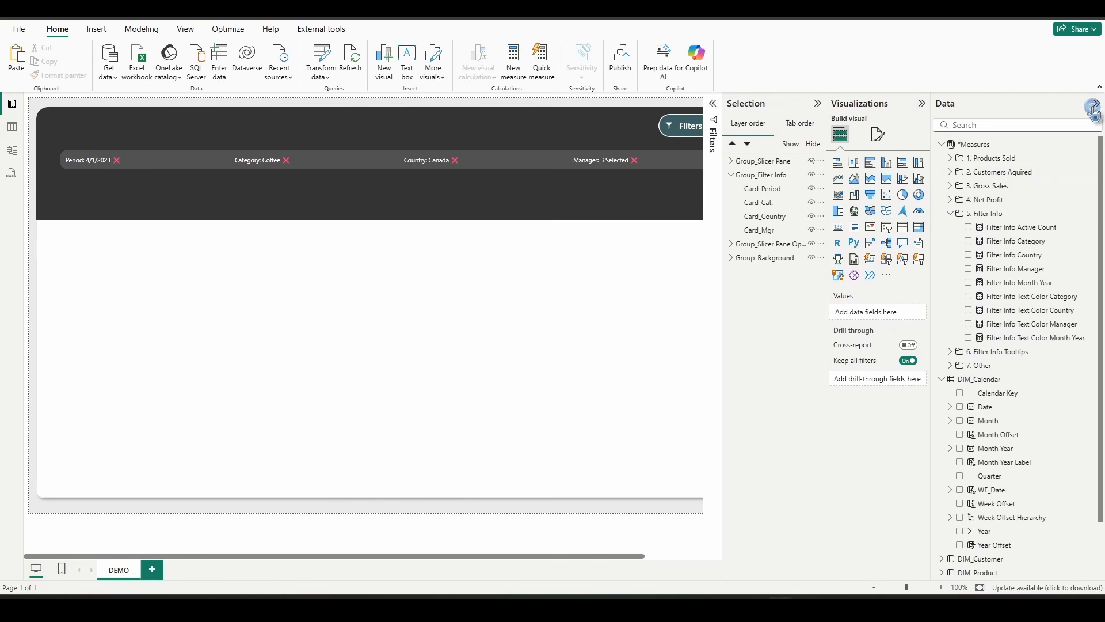
{"action": "left_click", "coordinate": [1013, 242]}
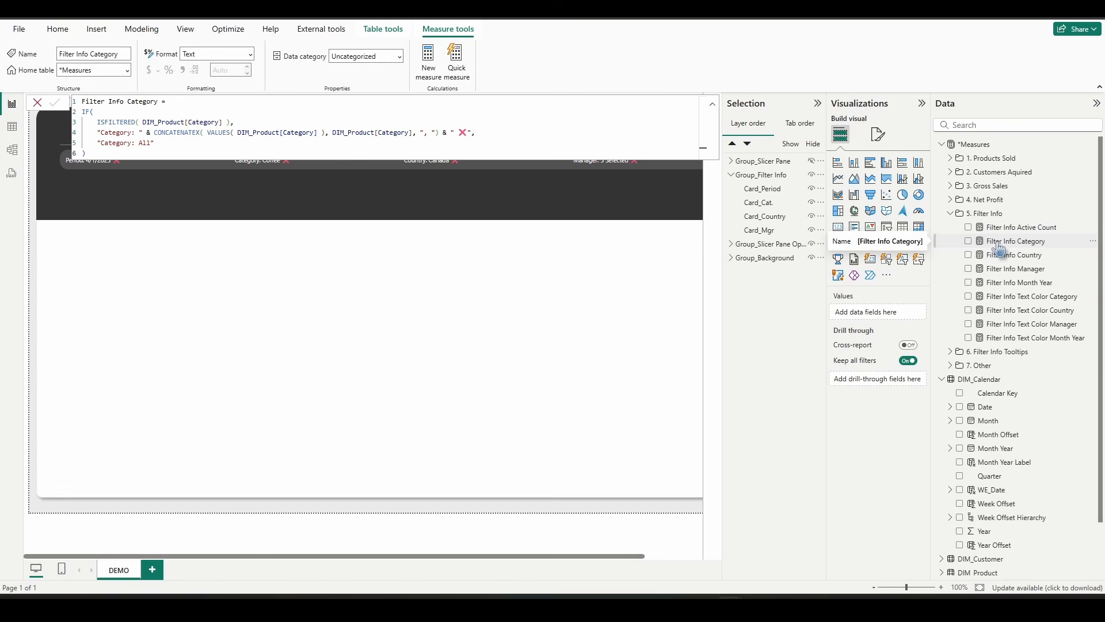
{"action": "left_click", "coordinate": [1015, 255]}
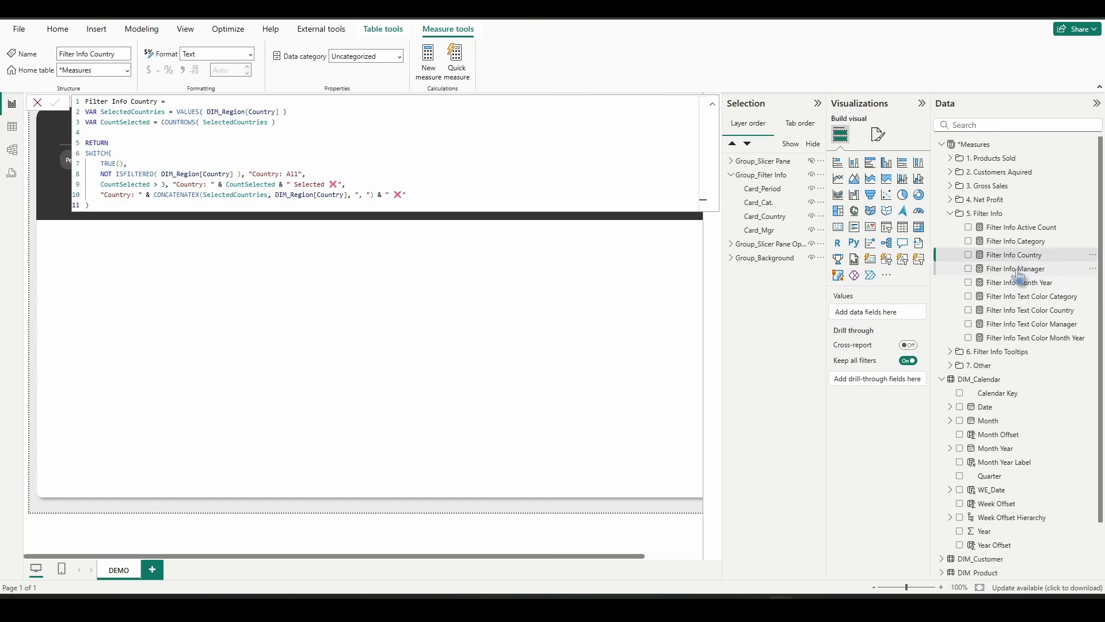
{"action": "left_click", "coordinate": [1018, 271]}
{"action": "left_click", "coordinate": [1023, 282]}
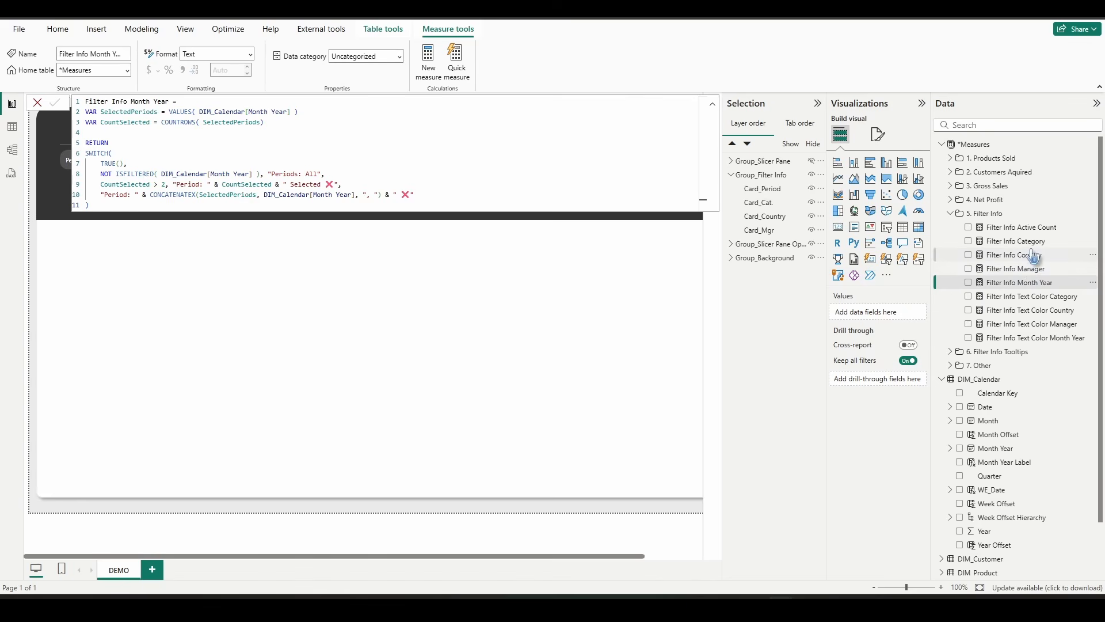
{"action": "left_click", "coordinate": [1035, 258]}
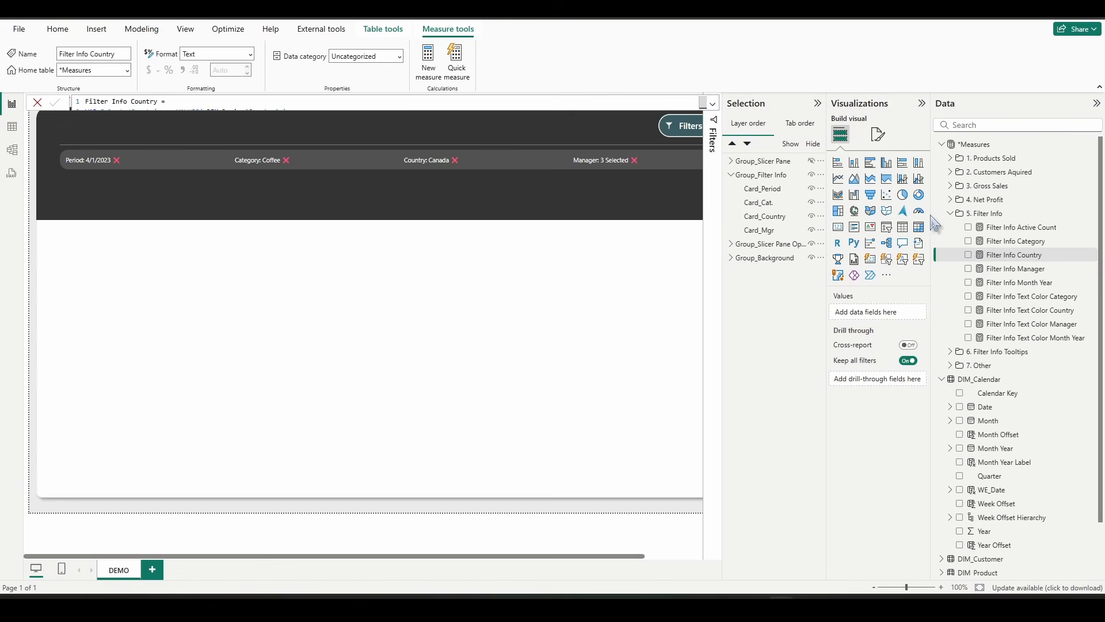
{"action": "left_click", "coordinate": [950, 213]}
{"action": "left_click", "coordinate": [942, 144]}
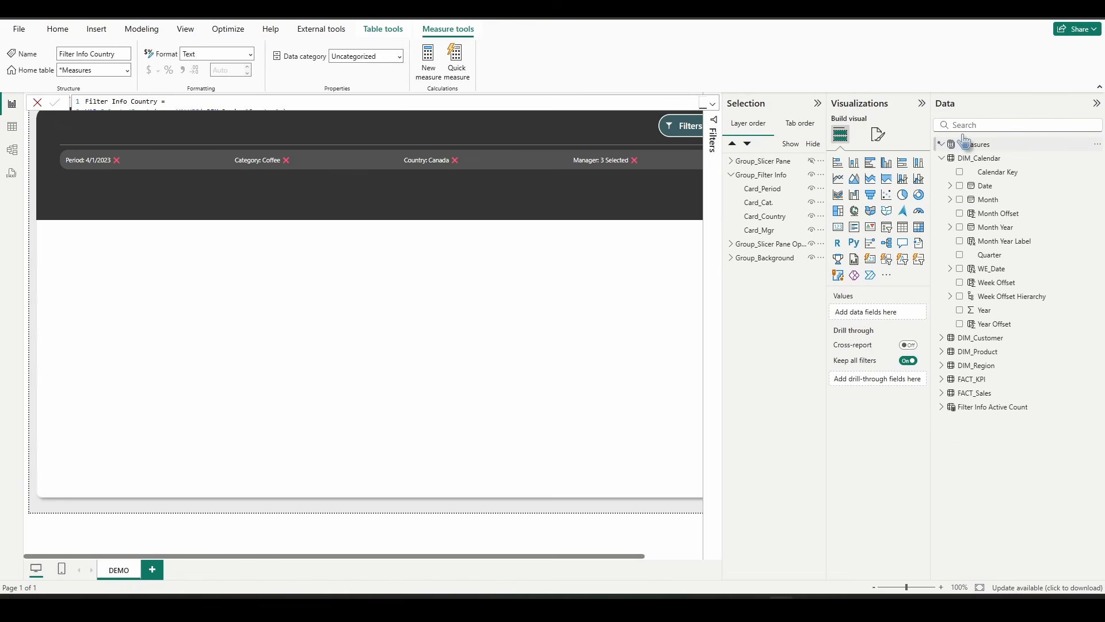
{"action": "left_click", "coordinate": [1097, 104]}
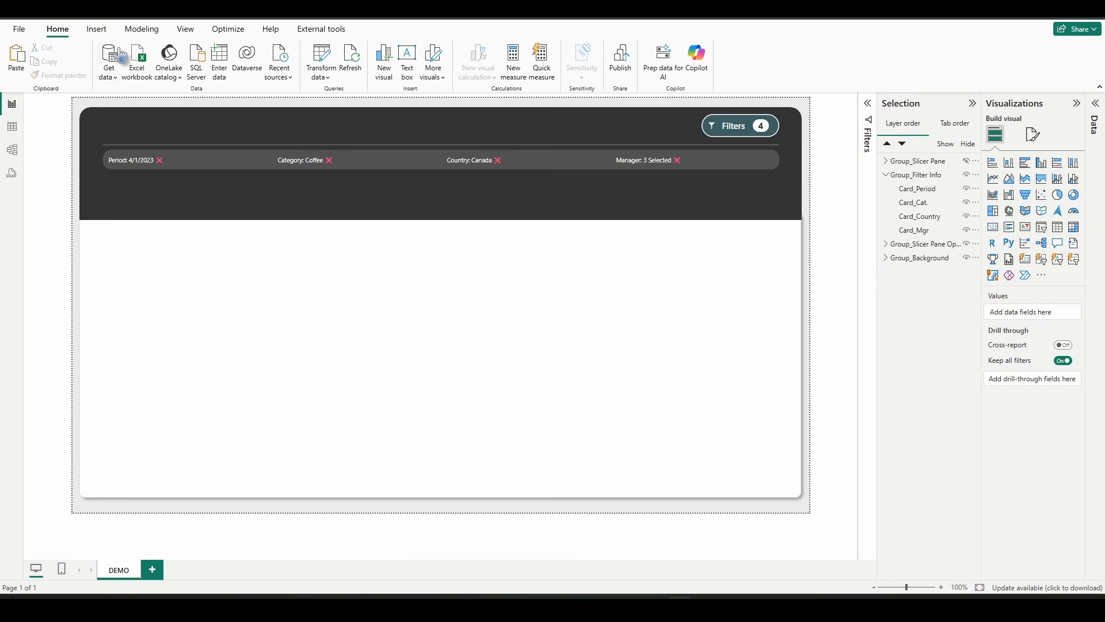
Insert a blank button and place it below the filter info bar, overlapping the dark header's lower edge
{"action": "left_click", "coordinate": [95, 29]}
{"action": "left_click", "coordinate": [380, 79]}
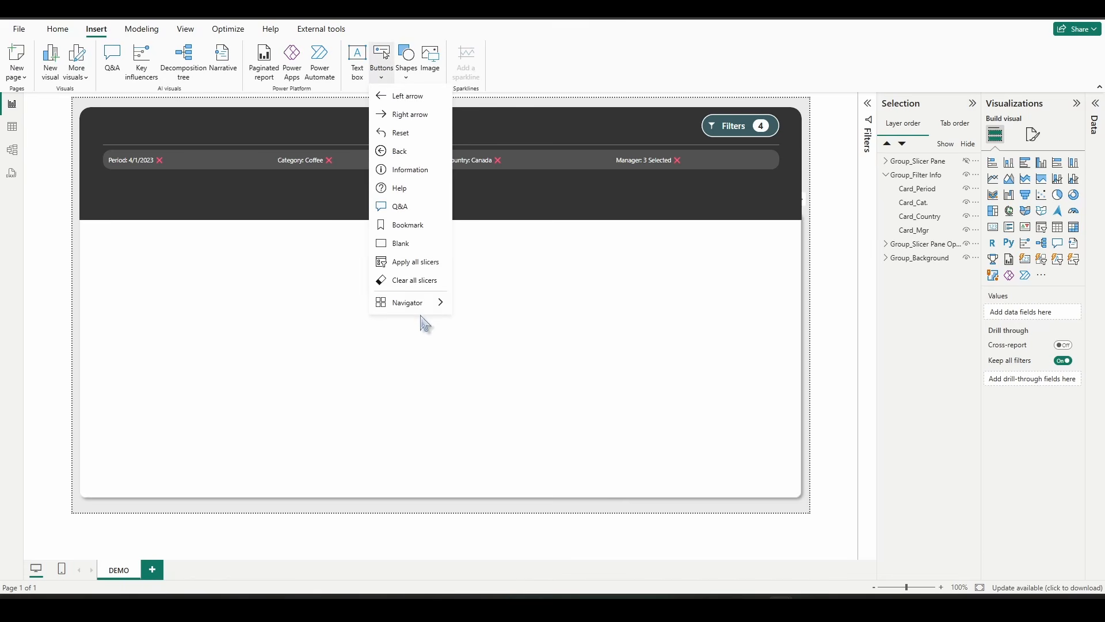
{"action": "left_click", "coordinate": [401, 242]}
{"action": "left_click_drag", "start_coordinate": [401, 242], "coordinate": [422, 232]}
Set the blank button's height to 34 and its width to 293
{"action": "left_click", "coordinate": [1032, 158]}
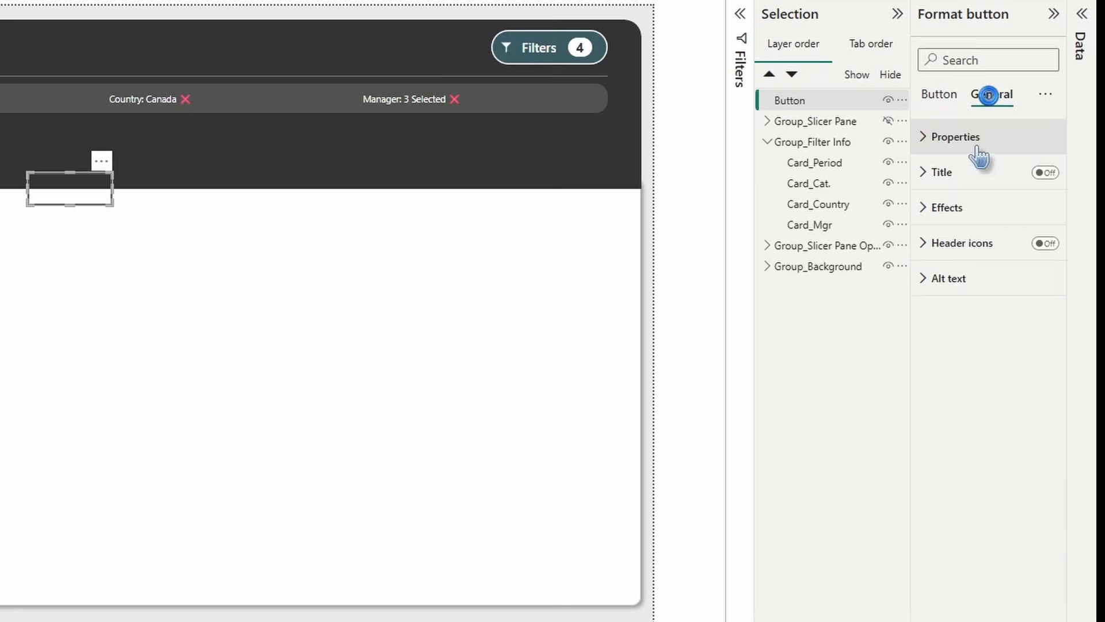
{"action": "left_click", "coordinate": [978, 138]}
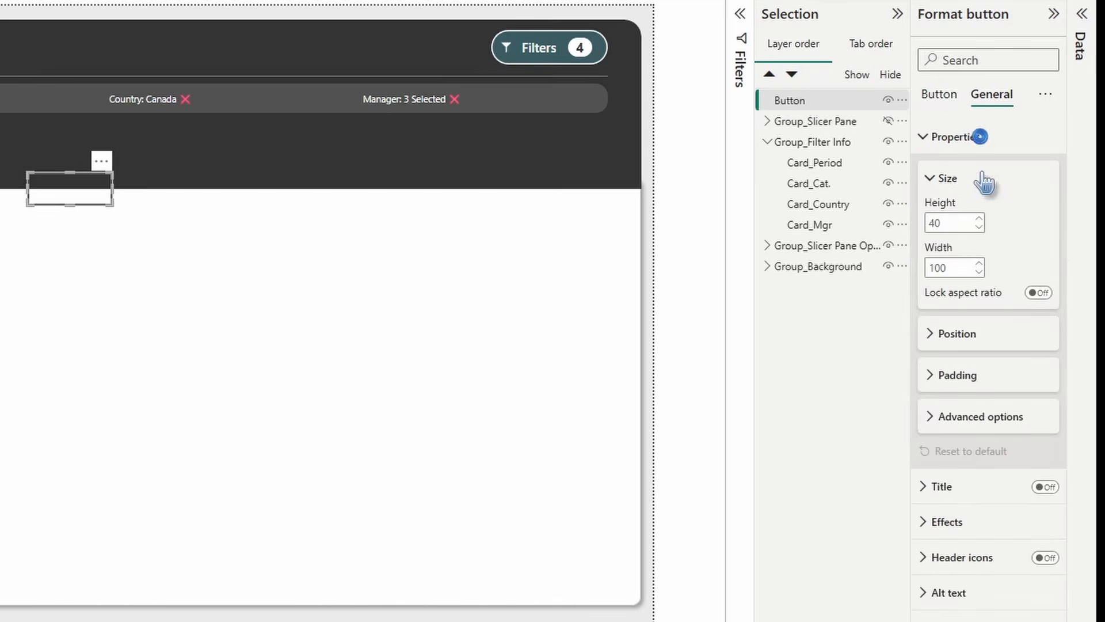
{"action": "double_click", "coordinate": [964, 223]}
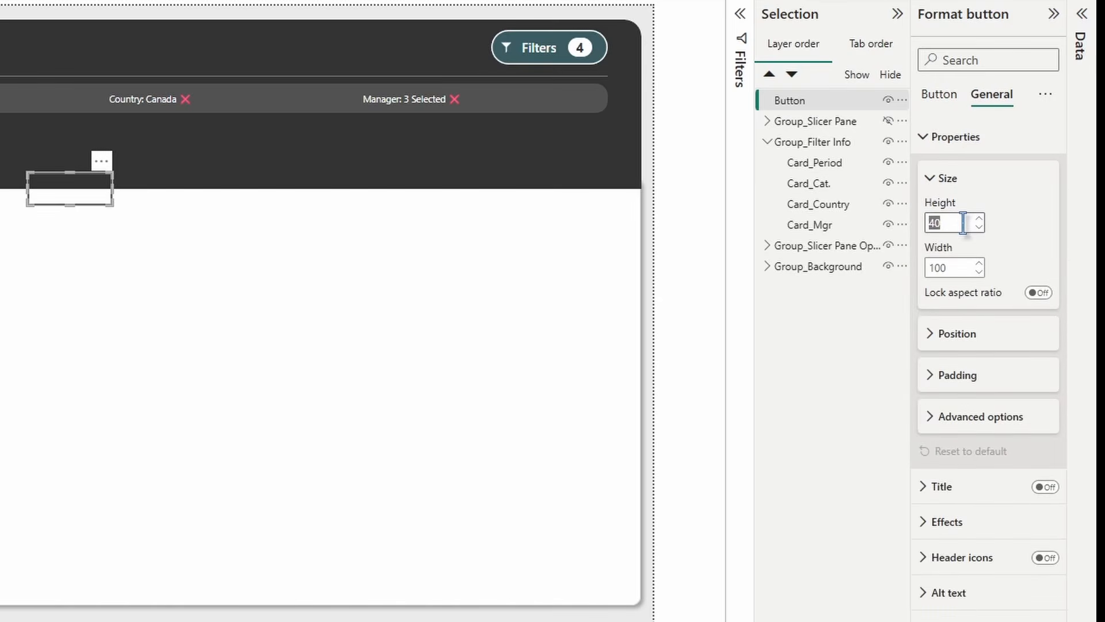
{"action": "type", "text": "34"}
{"action": "key", "text": "Tab"}
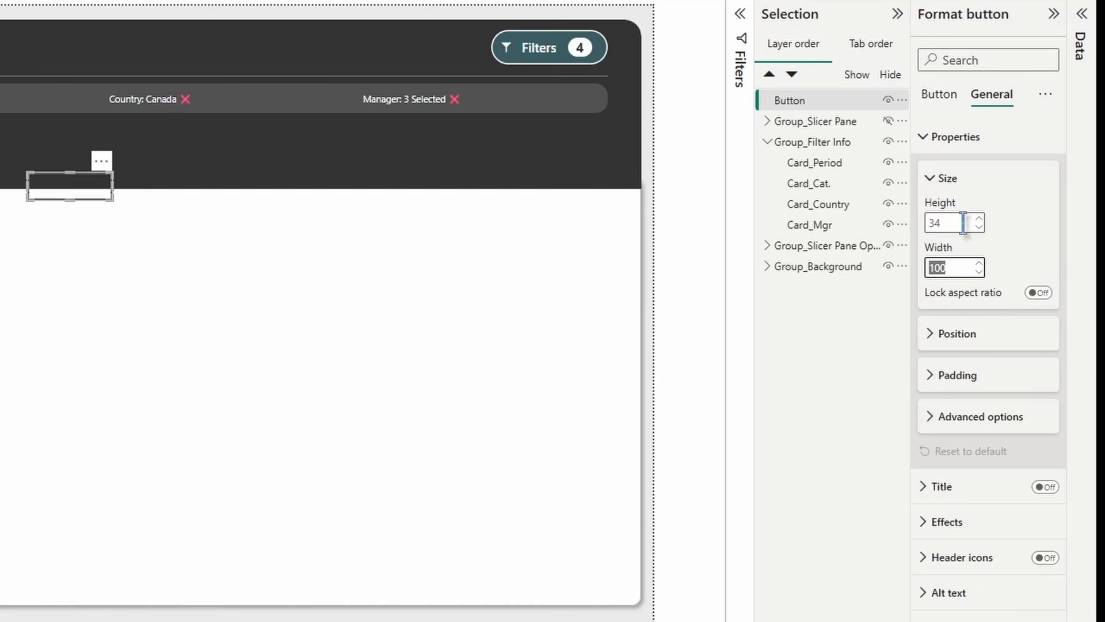
{"action": "type", "text": "293"}
{"action": "key", "text": "Tab"}
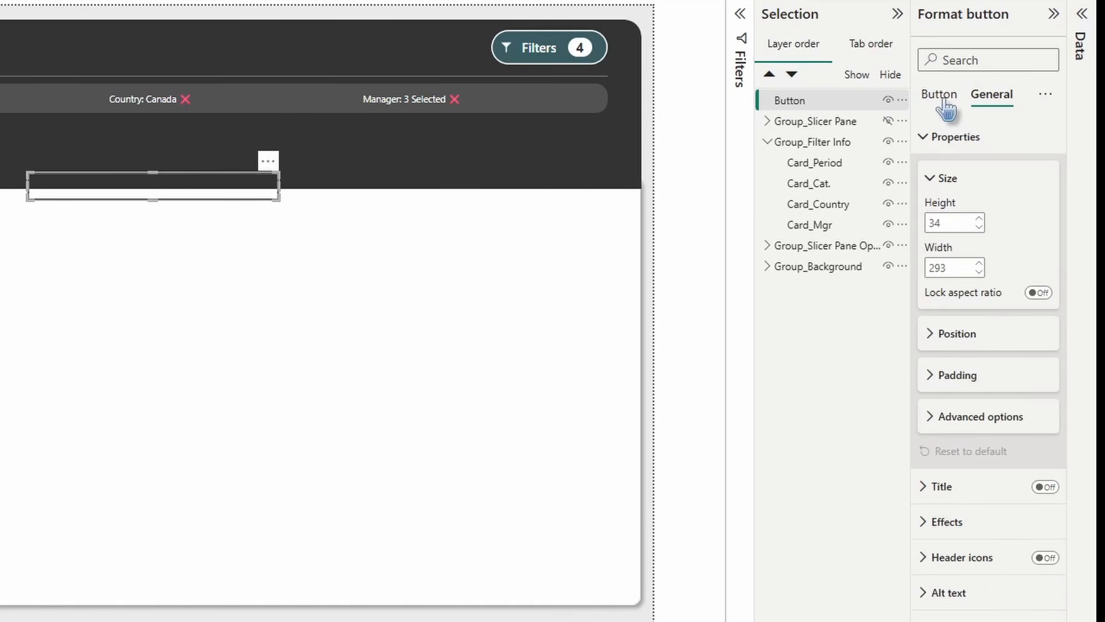
Turn off the icon and the border in the blank button's style settings
{"action": "left_click", "coordinate": [944, 102]}
{"action": "left_click", "coordinate": [963, 209]}
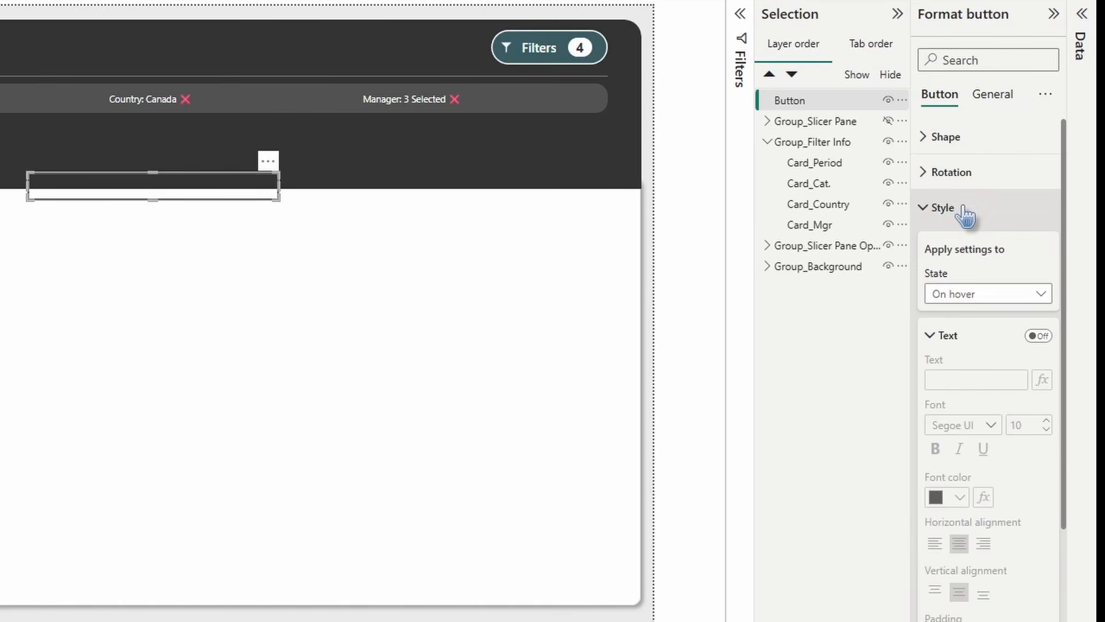
{"action": "scroll", "coordinate": [979, 236], "scroll_direction": "down", "scroll_amount": 5}
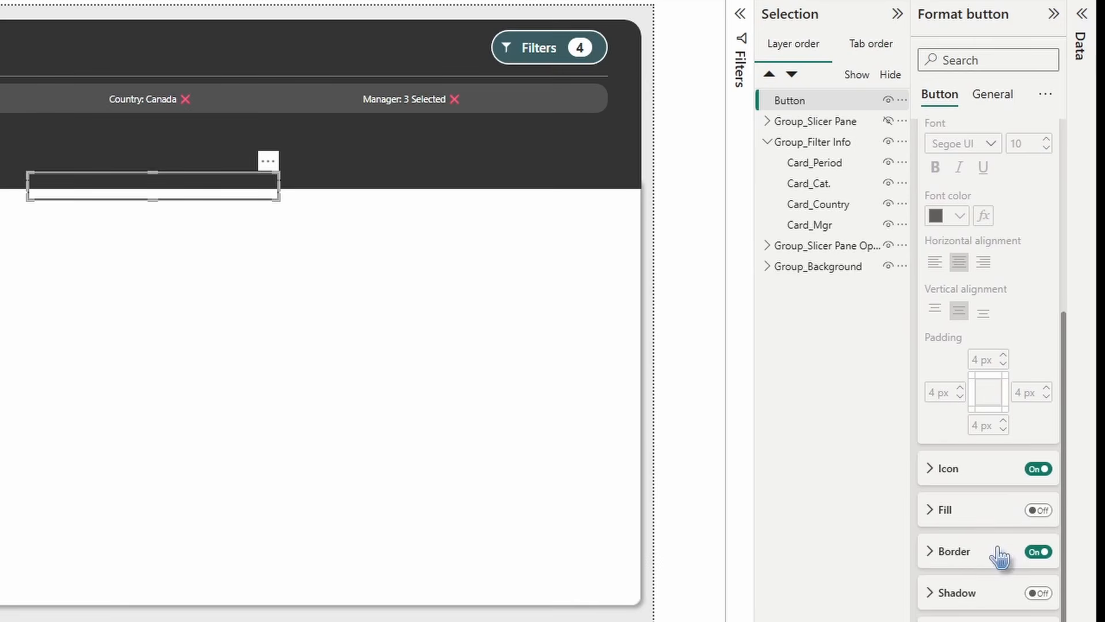
{"action": "left_click", "coordinate": [1038, 469]}
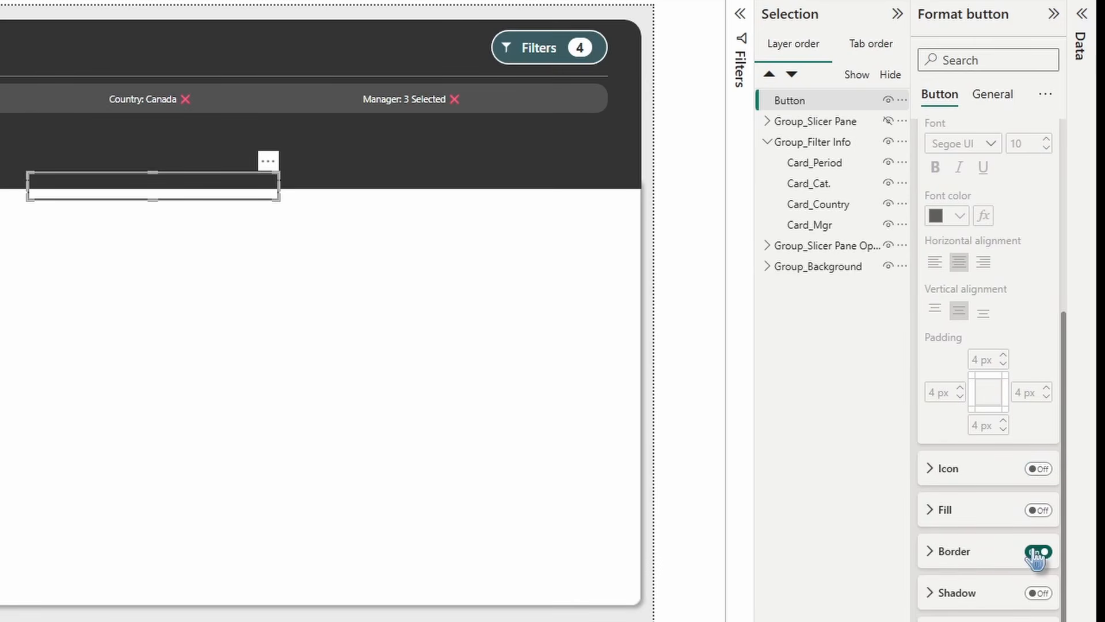
{"action": "left_click", "coordinate": [1038, 552]}
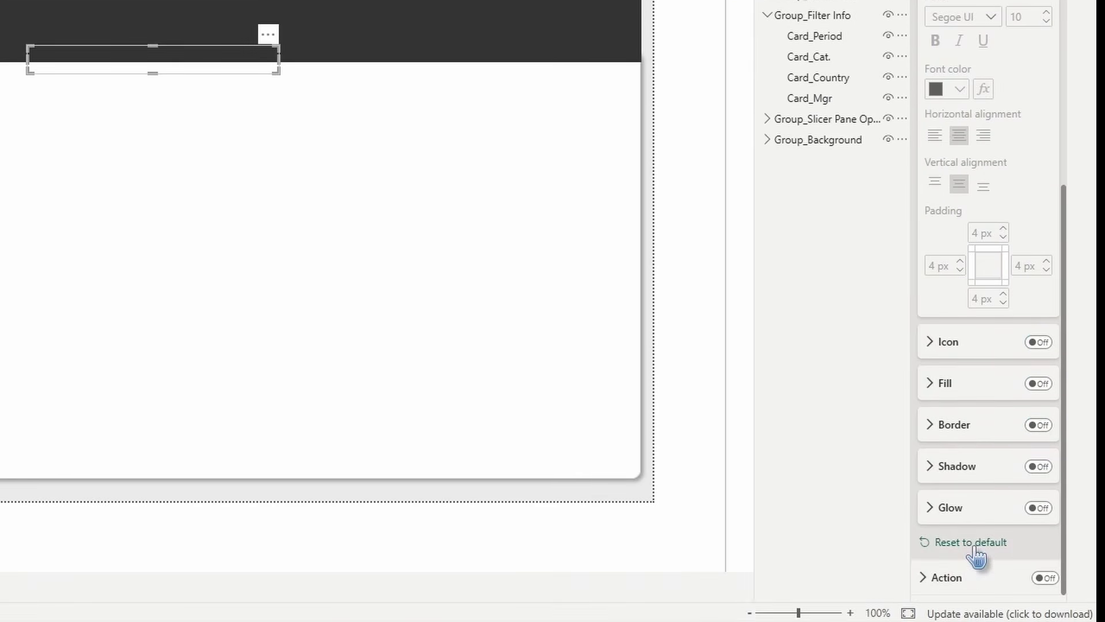
Enable the blank button's action and set the action type to Bookmark
{"action": "left_click", "coordinate": [969, 576]}
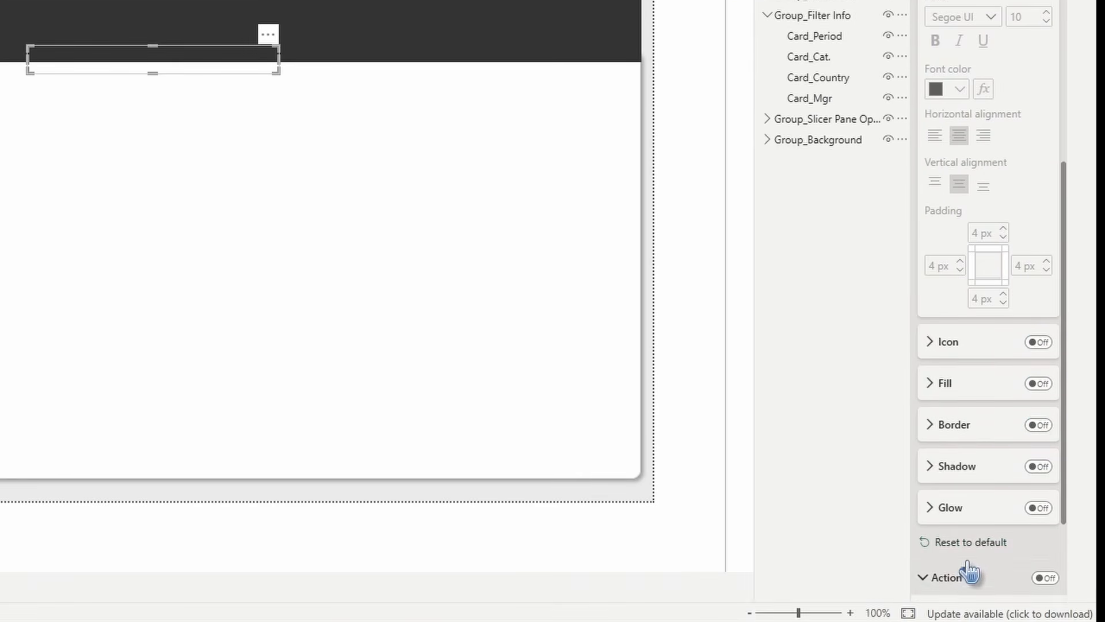
{"action": "left_click", "coordinate": [1045, 460]}
{"action": "left_click", "coordinate": [987, 366]}
{"action": "left_click", "coordinate": [969, 409]}
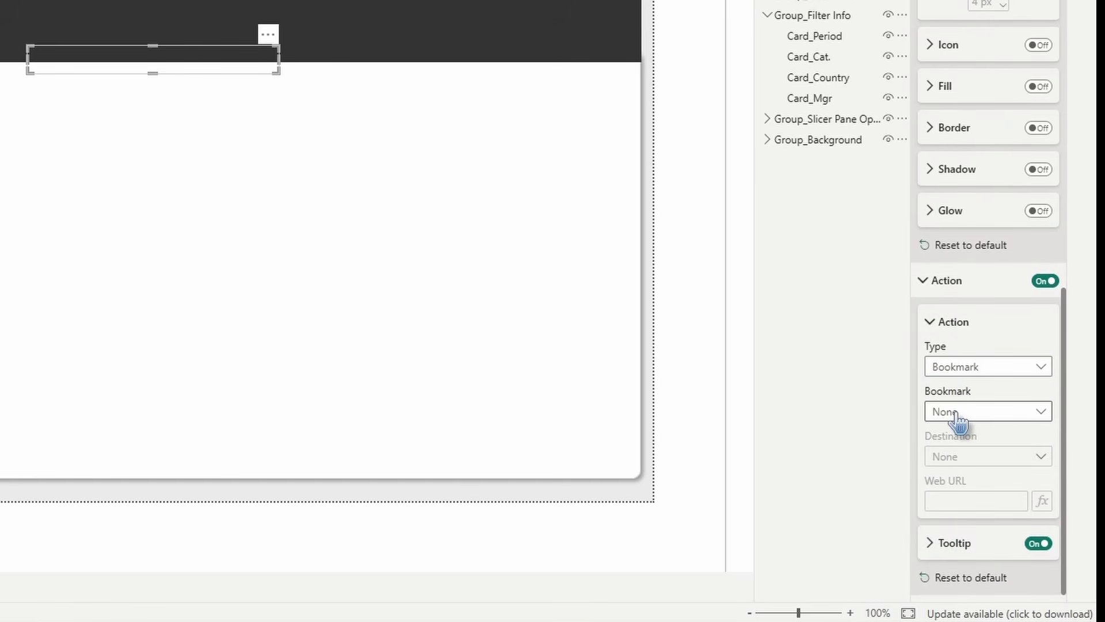
Base the button's tooltip text on the field value of the Filter Info Tooltip Period measure
{"action": "left_click", "coordinate": [959, 542]}
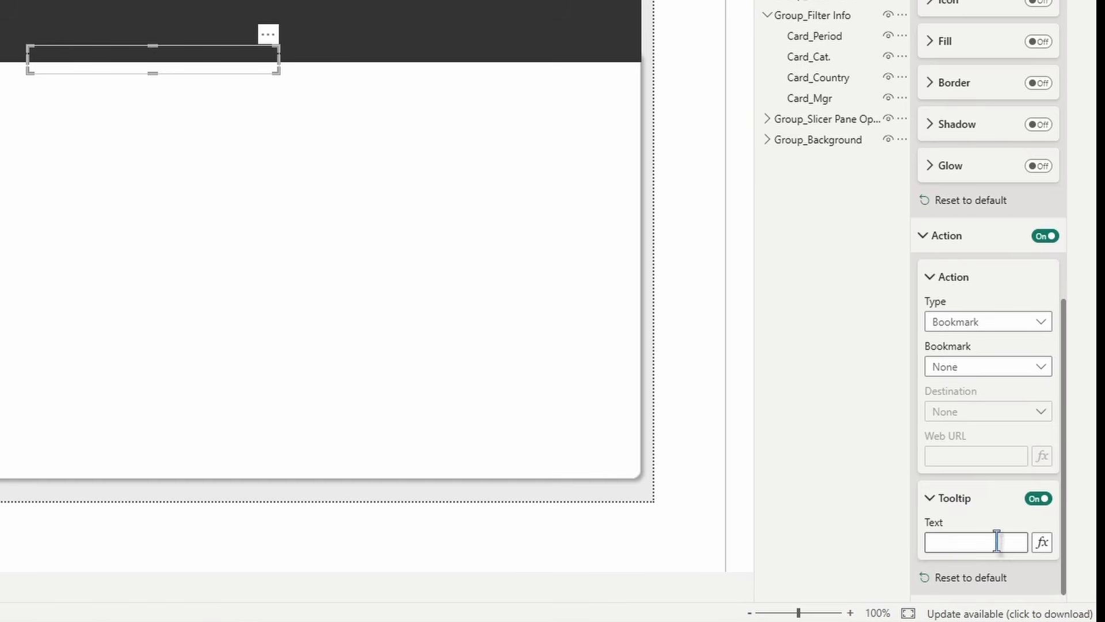
{"action": "left_click", "coordinate": [1042, 543]}
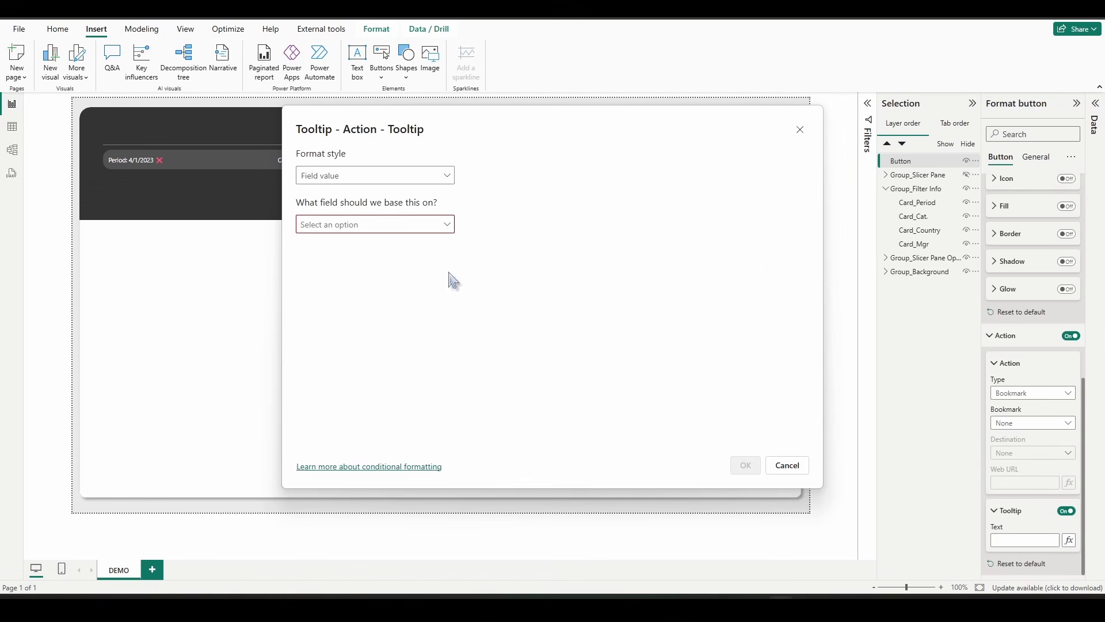
{"action": "left_click", "coordinate": [444, 224]}
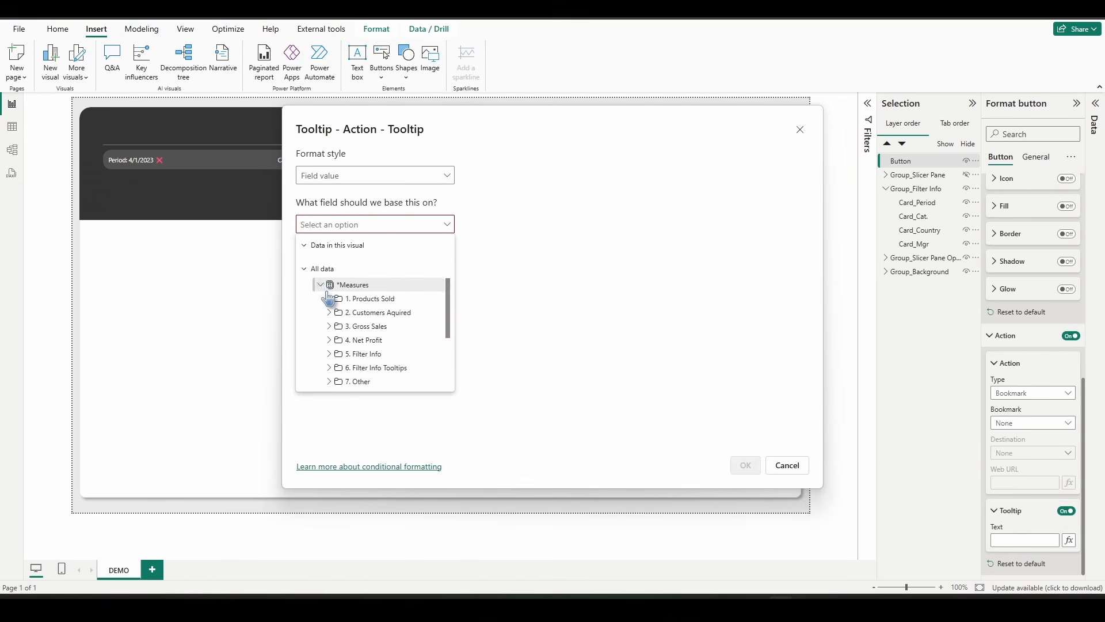
{"action": "scroll", "coordinate": [342, 318], "scroll_direction": "down", "scroll_amount": 3}
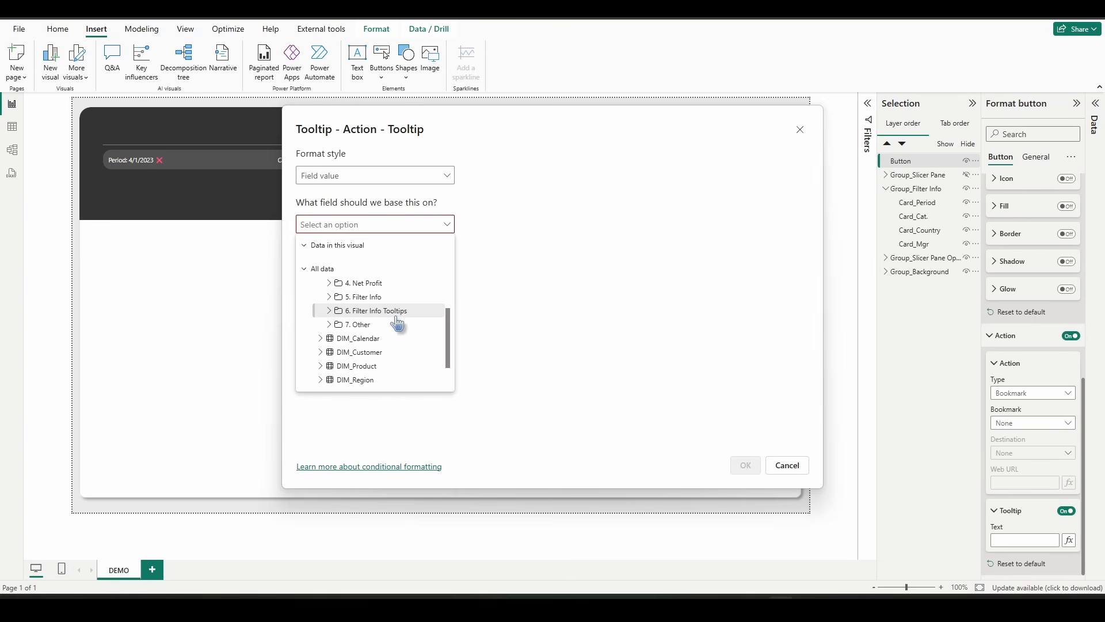
{"action": "left_click", "coordinate": [329, 312]}
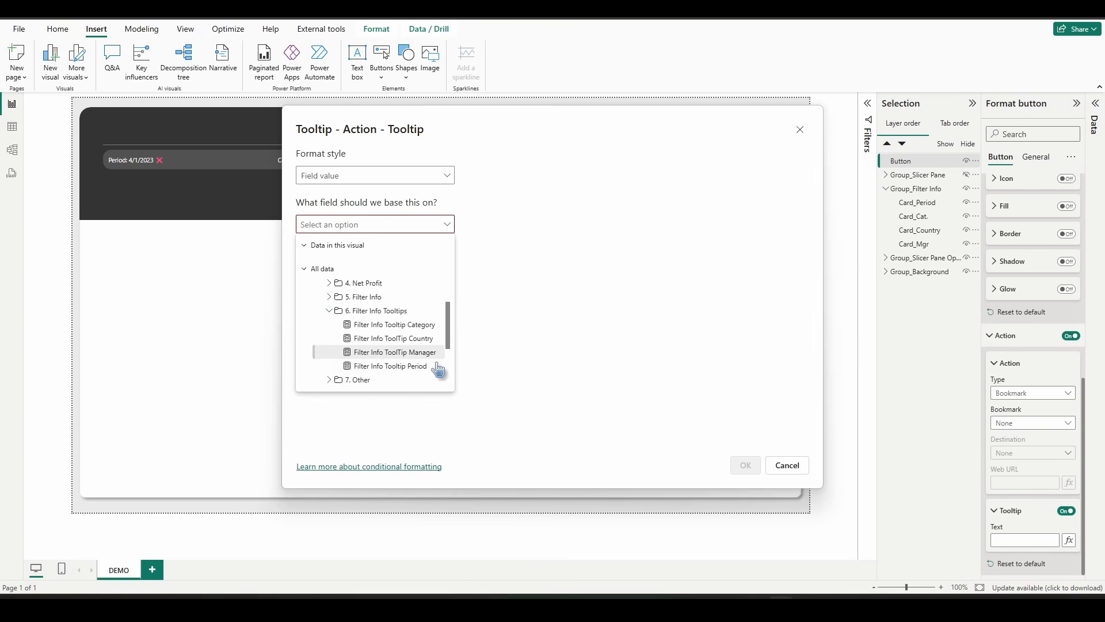
{"action": "left_click", "coordinate": [414, 367]}
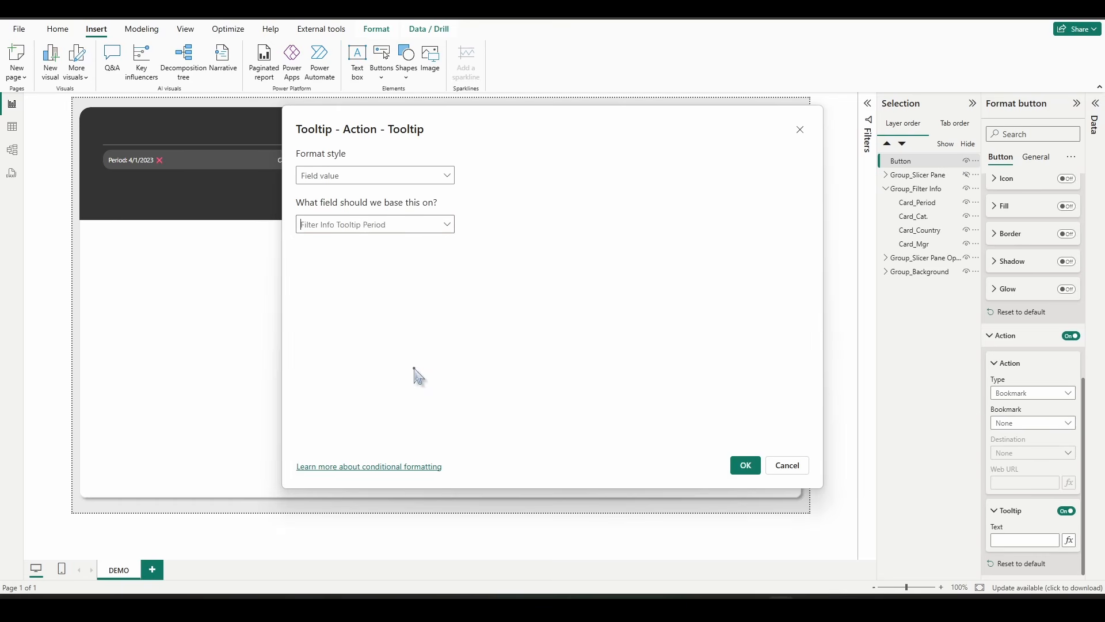
{"action": "left_click", "coordinate": [745, 465]}
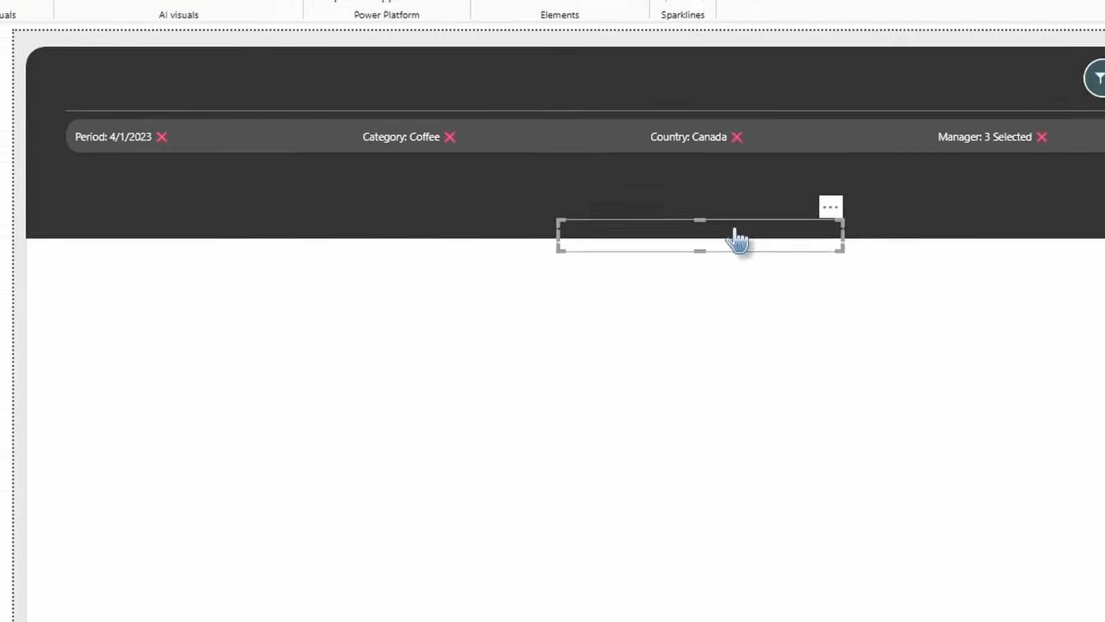
Place the blank button exactly over the Period card in the filter info bar and turn off its action
{"action": "mouse_move", "coordinate": [472, 220]}
{"action": "left_click_drag", "start_coordinate": [844, 252], "coordinate": [275, 134]}
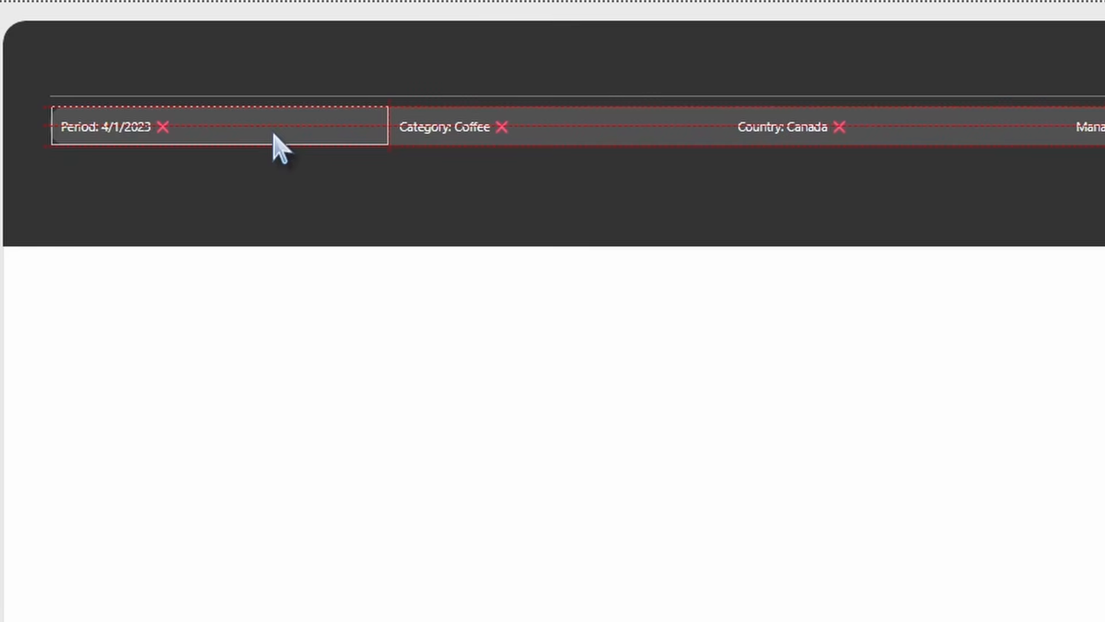
{"action": "left_click_drag", "start_coordinate": [274, 134], "coordinate": [273, 133]}
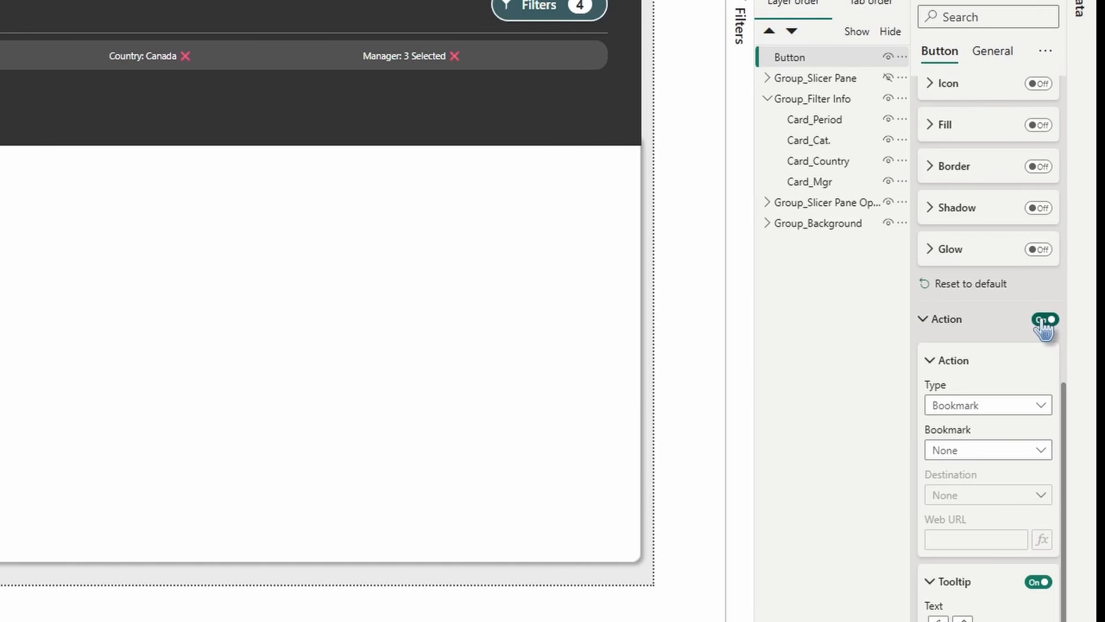
{"action": "left_click", "coordinate": [1045, 320]}
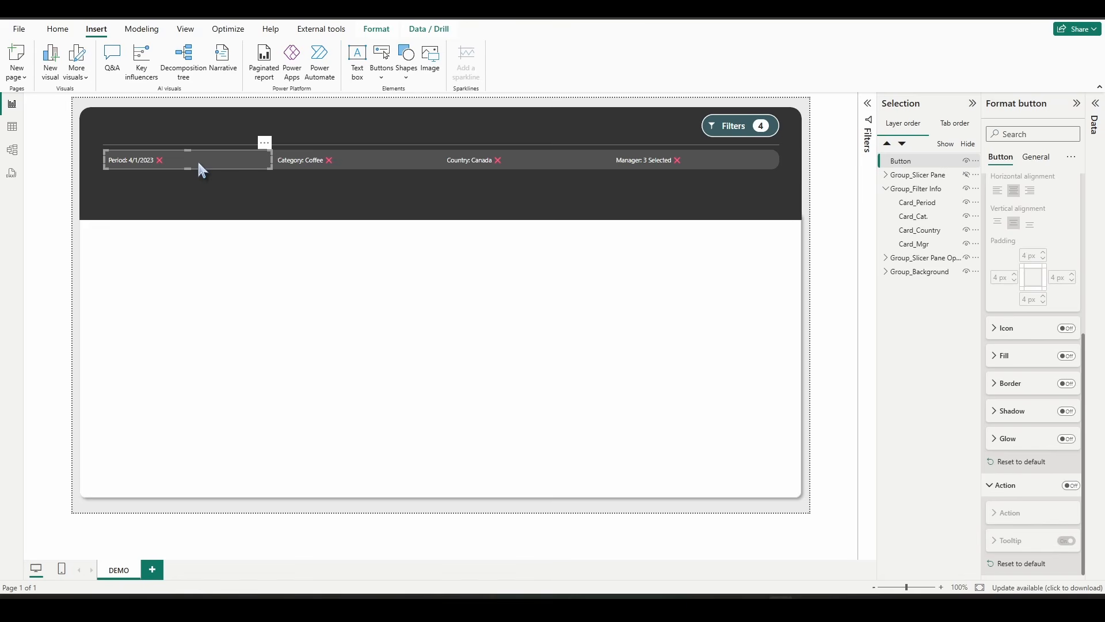
Paste three copies of the blank button and spread them roughly along the filter info bar
{"action": "key", "text": "ctrl+v"}
{"action": "key", "text": "ctrl+v"}
{"action": "key", "text": "ctrl+v"}
{"action": "left_click_drag", "start_coordinate": [202, 169], "coordinate": [498, 168]}
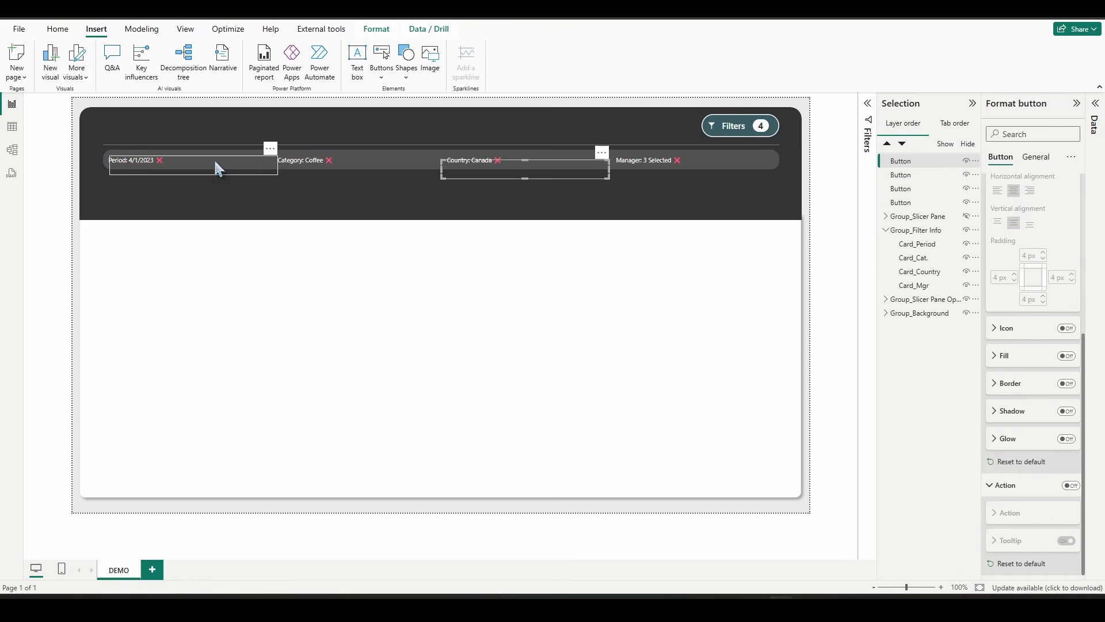
{"action": "left_click_drag", "start_coordinate": [214, 164], "coordinate": [363, 169]}
{"action": "left_click", "coordinate": [199, 168]}
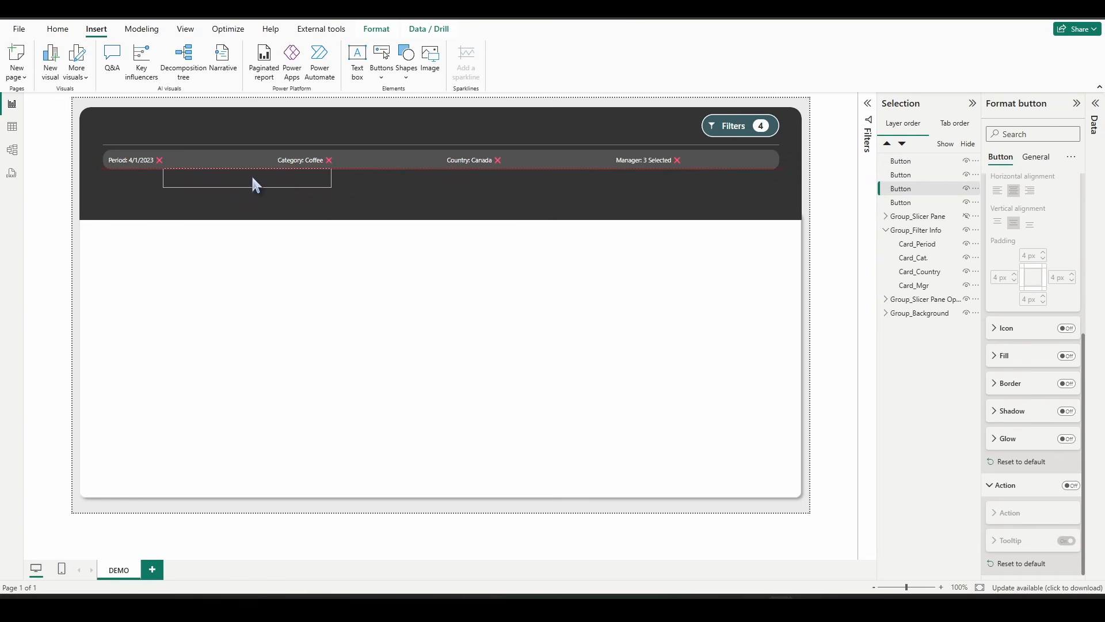
Right-align the button copy near the Country card with the Manager card
{"action": "left_click", "coordinate": [514, 168]}
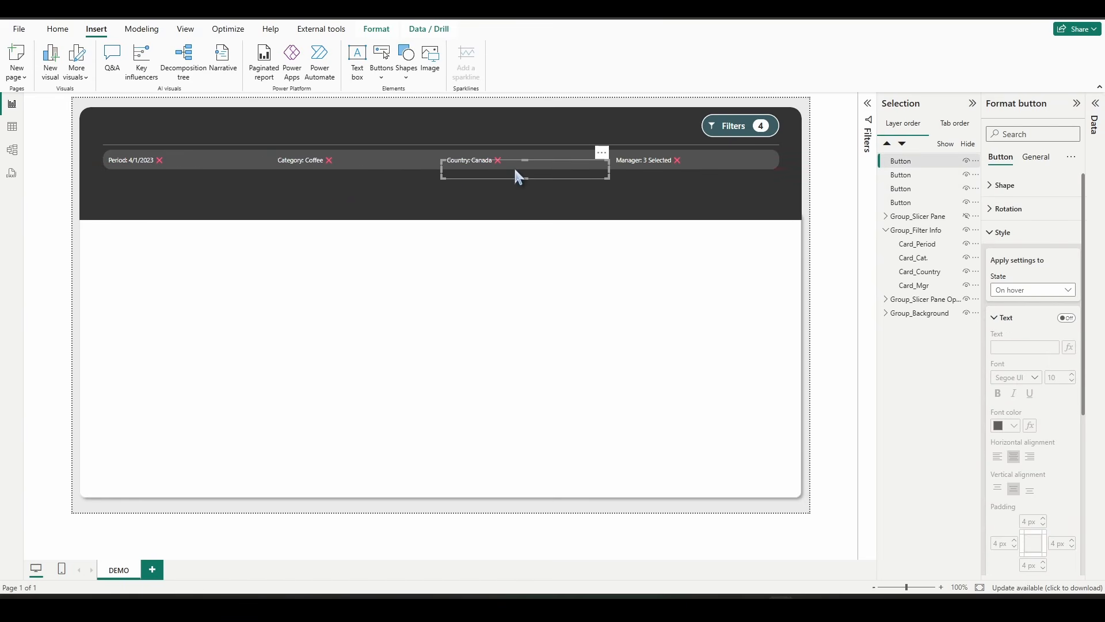
{"action": "left_click", "coordinate": [711, 159], "text": "ctrl"}
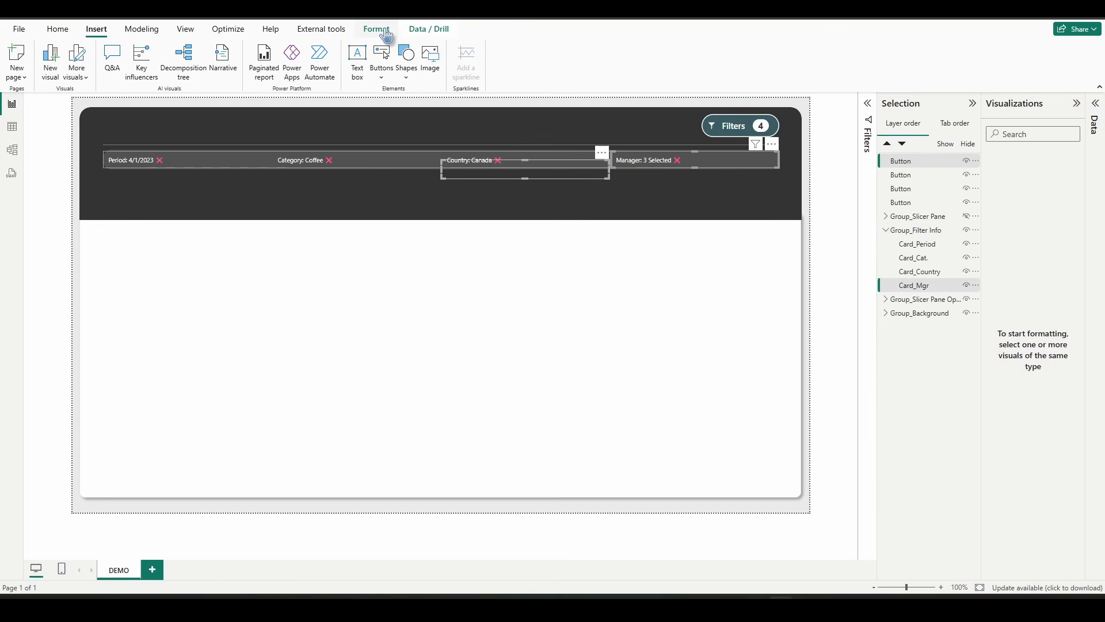
{"action": "left_click", "coordinate": [378, 30]}
{"action": "left_click", "coordinate": [251, 72]}
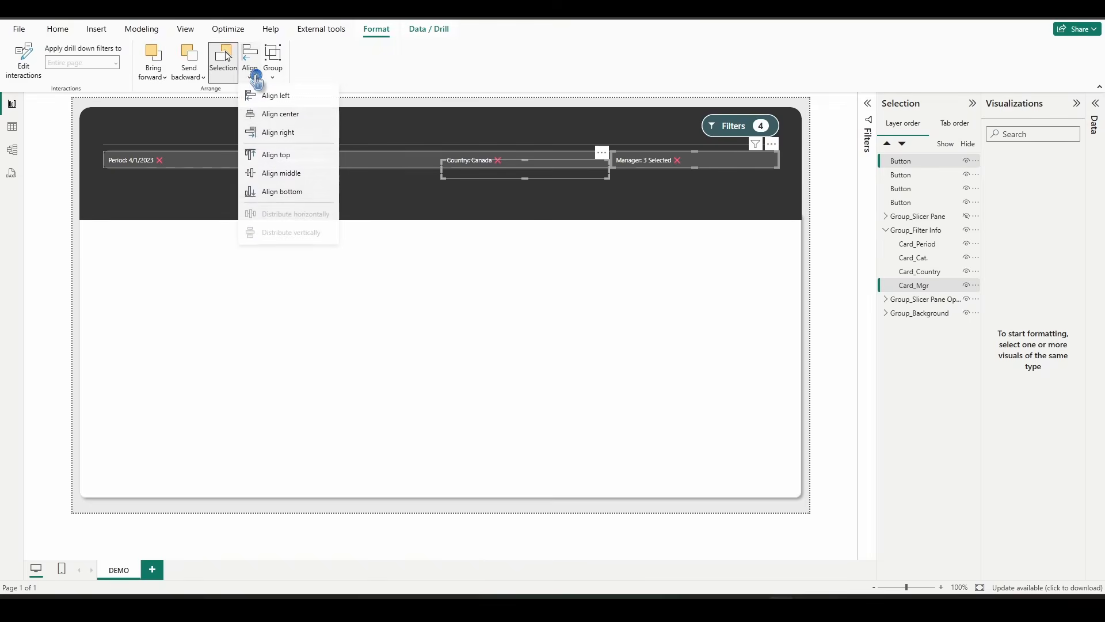
{"action": "left_click", "coordinate": [277, 136]}
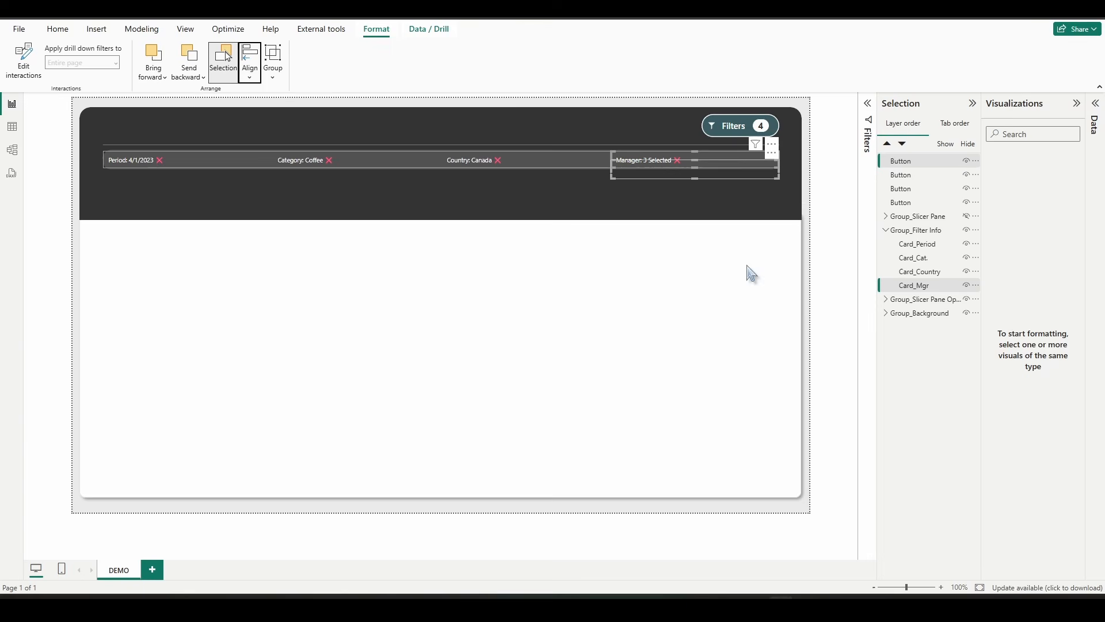
{"action": "left_click", "coordinate": [56, 224]}
Align the tops of all four blank buttons and distribute them horizontally across the filter info bar
{"action": "left_click", "coordinate": [185, 158]}
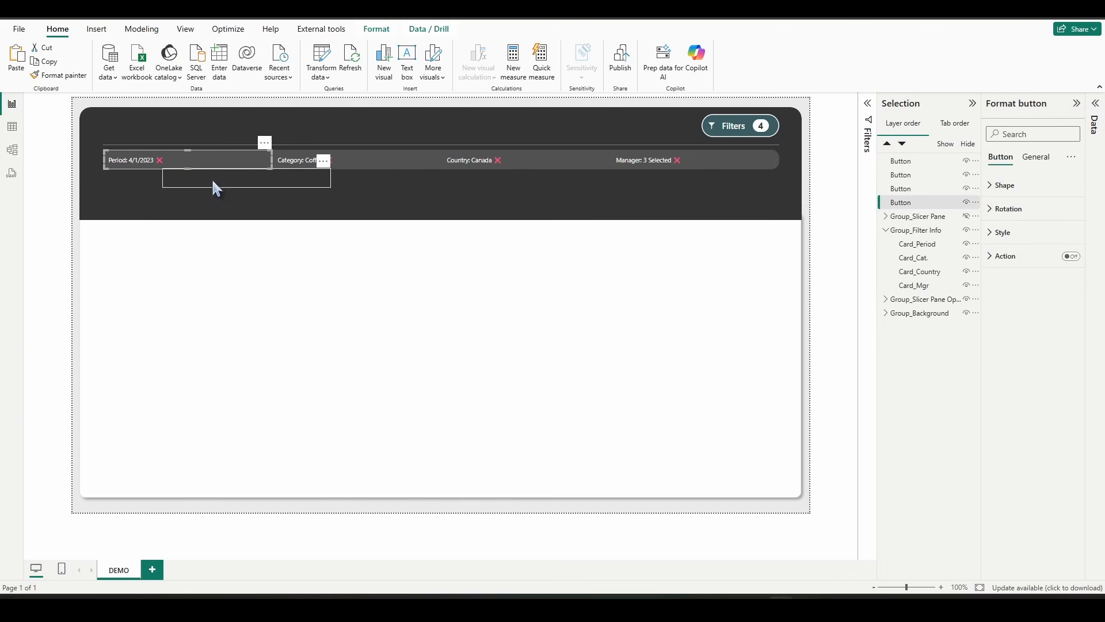
{"action": "left_click", "coordinate": [212, 177], "text": "ctrl"}
{"action": "left_click", "coordinate": [405, 179], "text": "ctrl"}
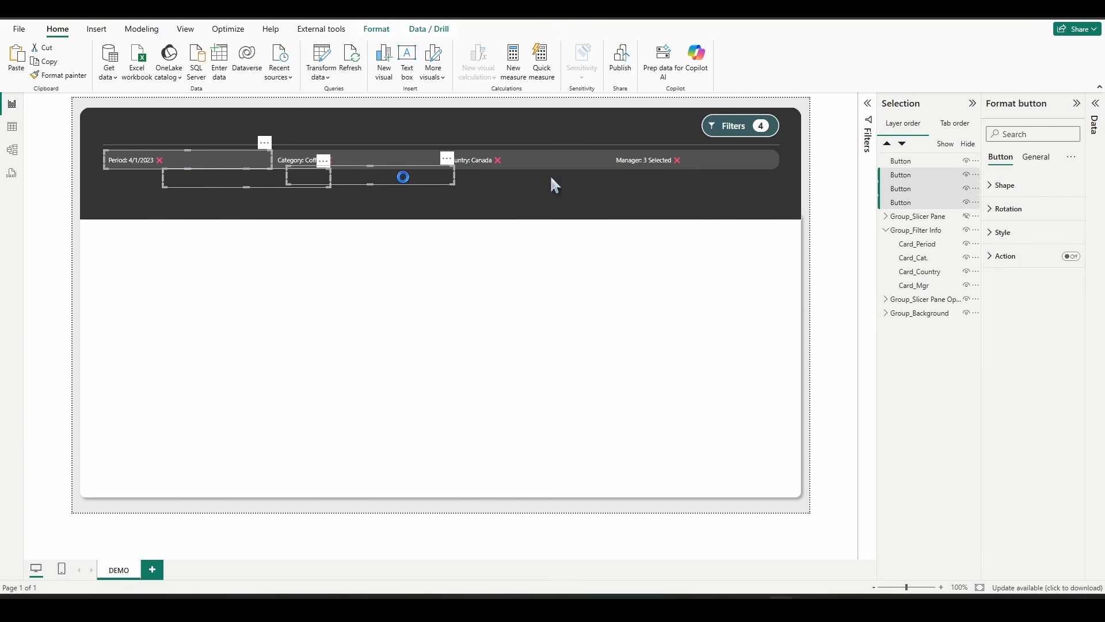
{"action": "left_click", "coordinate": [680, 171], "text": "ctrl"}
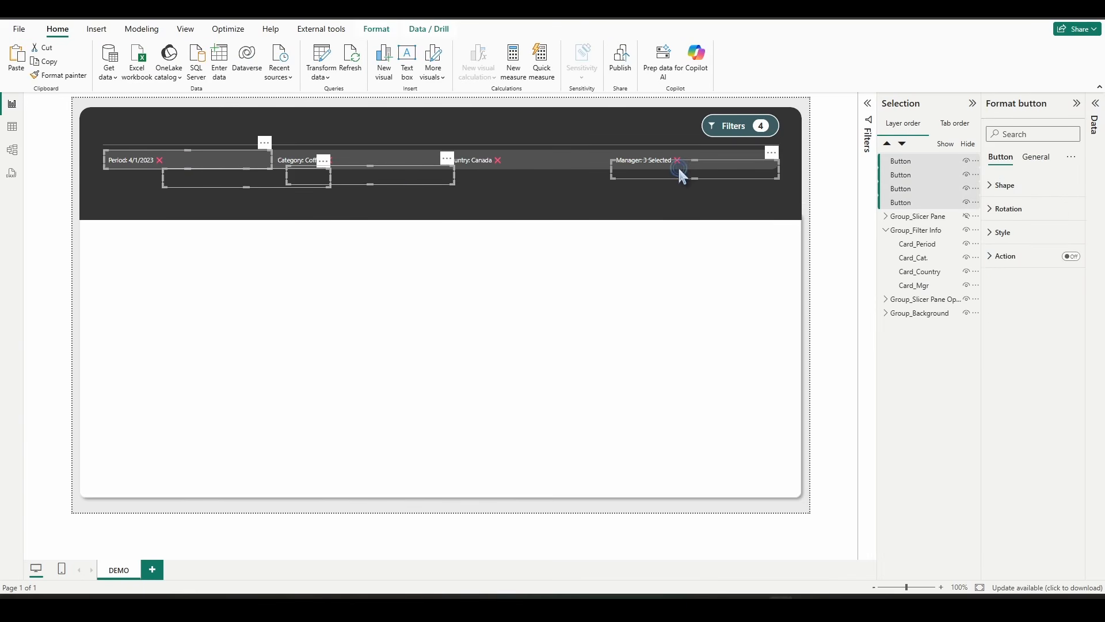
{"action": "left_click", "coordinate": [379, 30]}
{"action": "left_click", "coordinate": [249, 68]}
{"action": "left_click", "coordinate": [273, 154]}
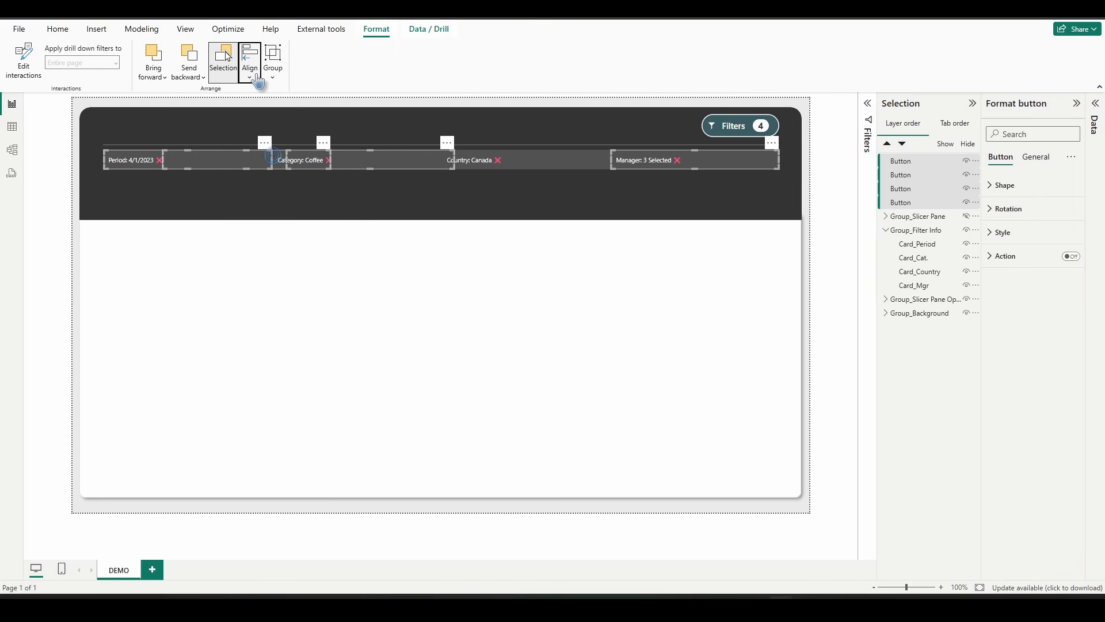
{"action": "left_click", "coordinate": [257, 81]}
{"action": "left_click", "coordinate": [297, 215]}
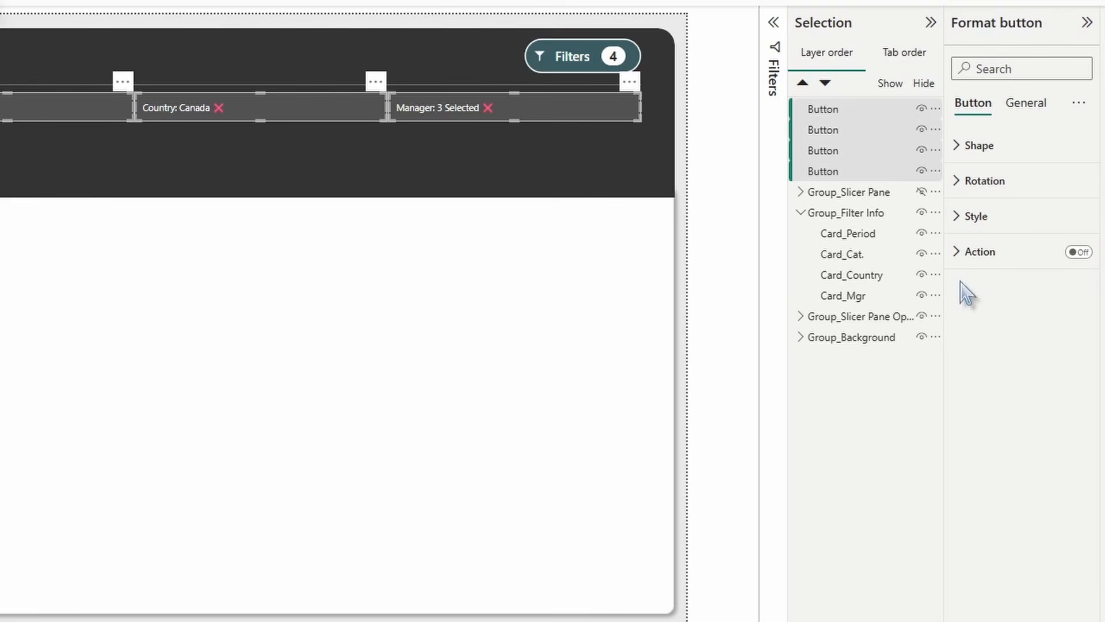
Group the four blank buttons and move the new group below Group_Slicer Pane in the layer order
{"action": "right_click", "coordinate": [833, 119]}
{"action": "mouse_move", "coordinate": [878, 132]}
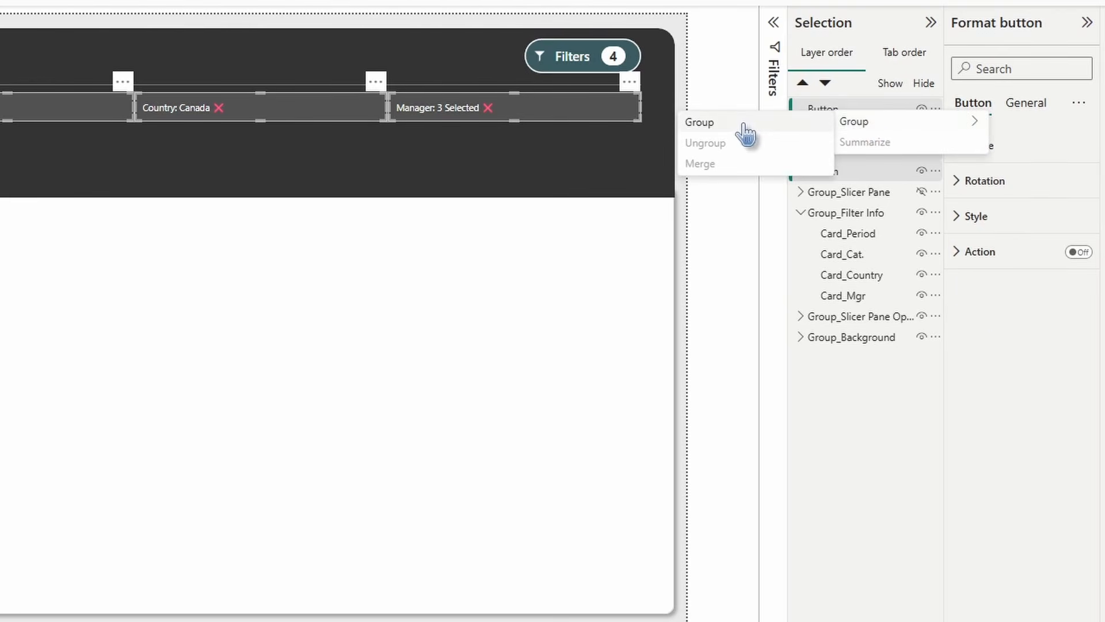
{"action": "left_click", "coordinate": [743, 124]}
{"action": "left_click", "coordinate": [800, 151]}
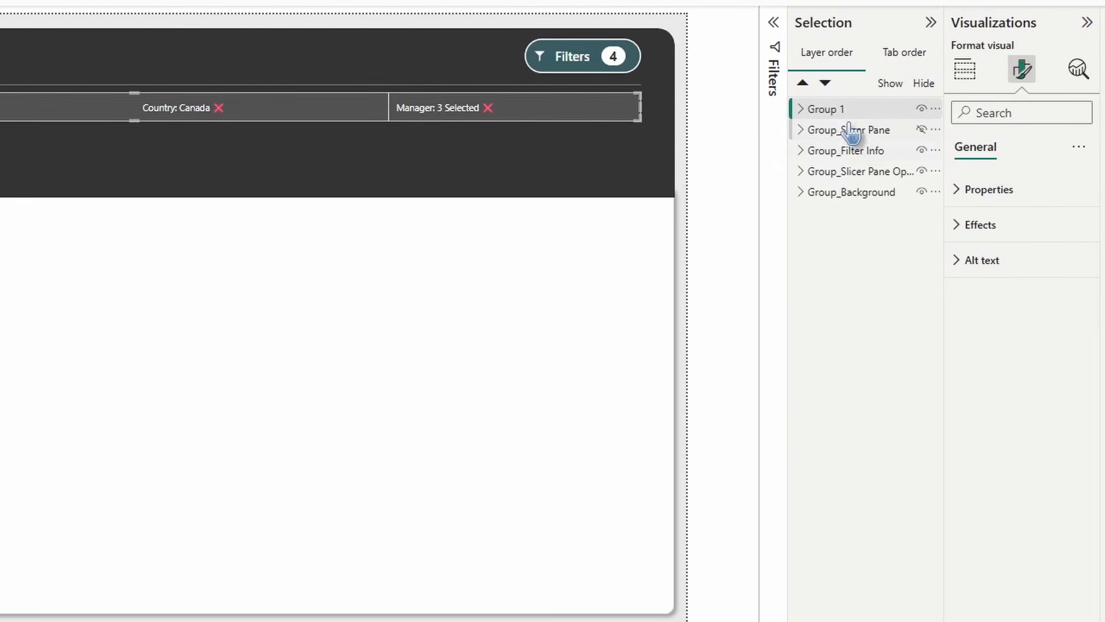
{"action": "left_click_drag", "start_coordinate": [832, 118], "coordinate": [869, 138]}
Toggle the visibility of Group_Filter Info and Group_Slicer Pane off and on to check how they layer with the button group
{"action": "left_click", "coordinate": [922, 150]}
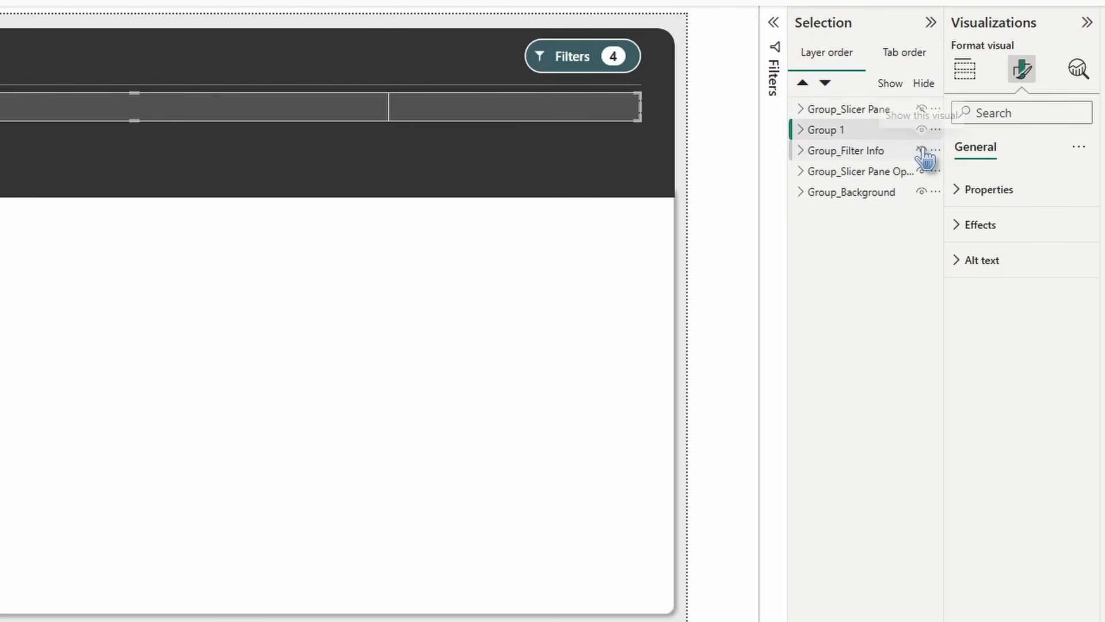
{"action": "left_click", "coordinate": [921, 150]}
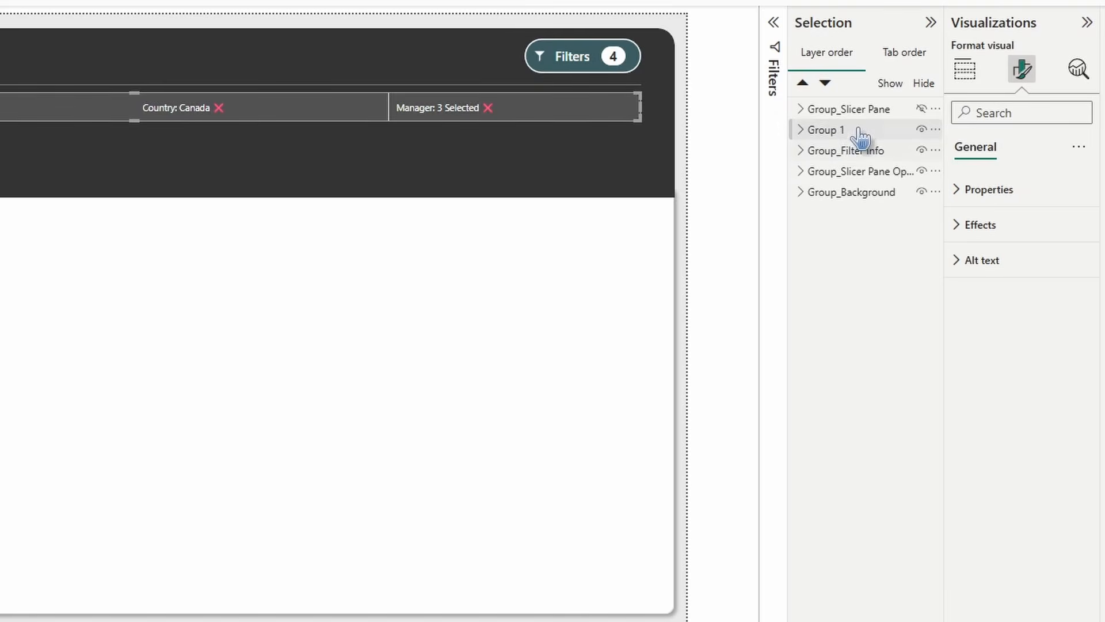
{"action": "left_click", "coordinate": [848, 131]}
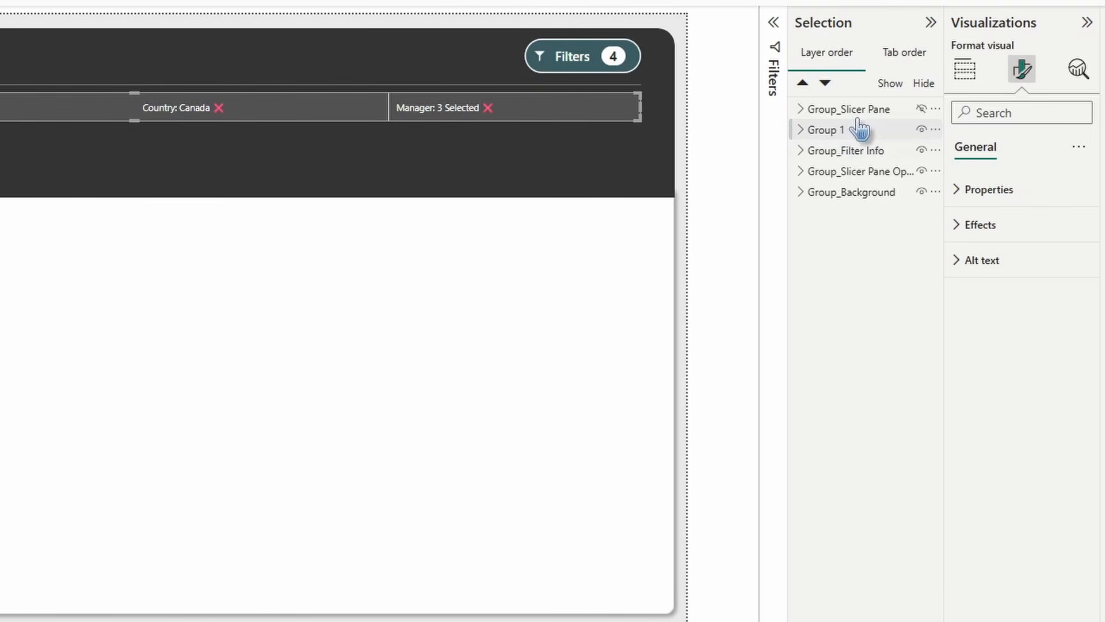
{"action": "left_click", "coordinate": [922, 109]}
{"action": "left_click", "coordinate": [922, 110]}
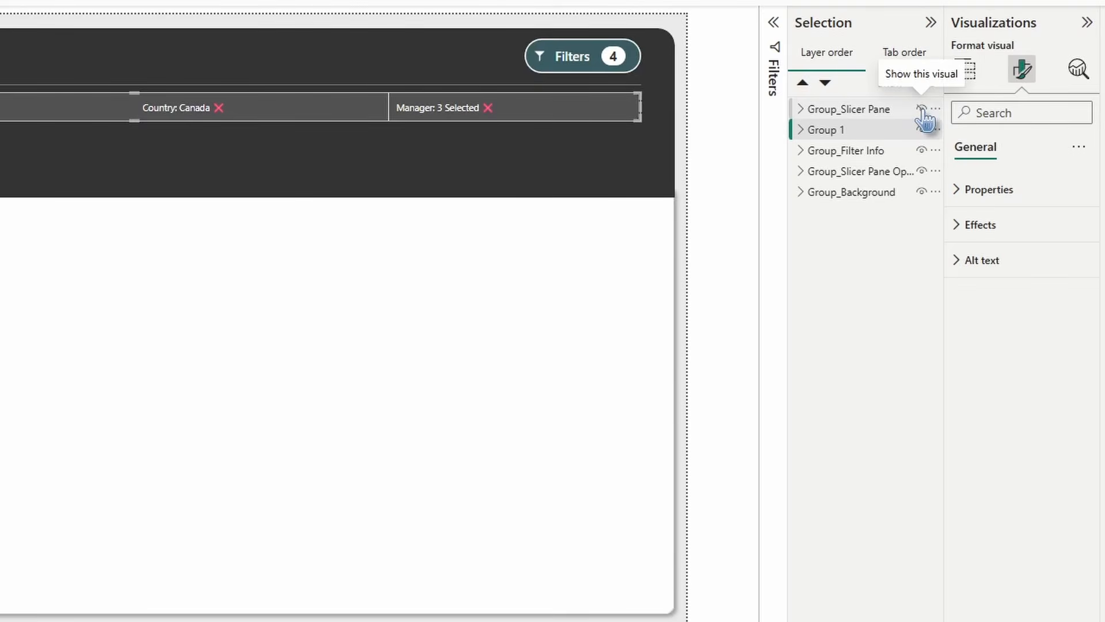
Rename the new button group as Group_Filter Tooltips and expand it to list its buttons
{"action": "double_click", "coordinate": [841, 132]}
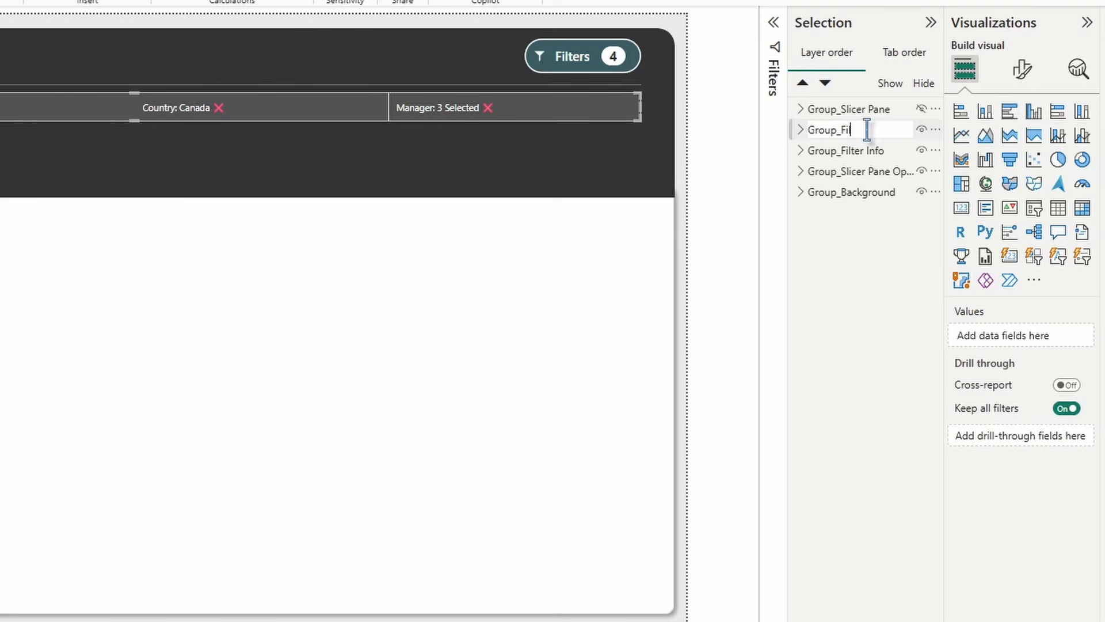
{"action": "type", "text": "Group_Filter Tooltips"}
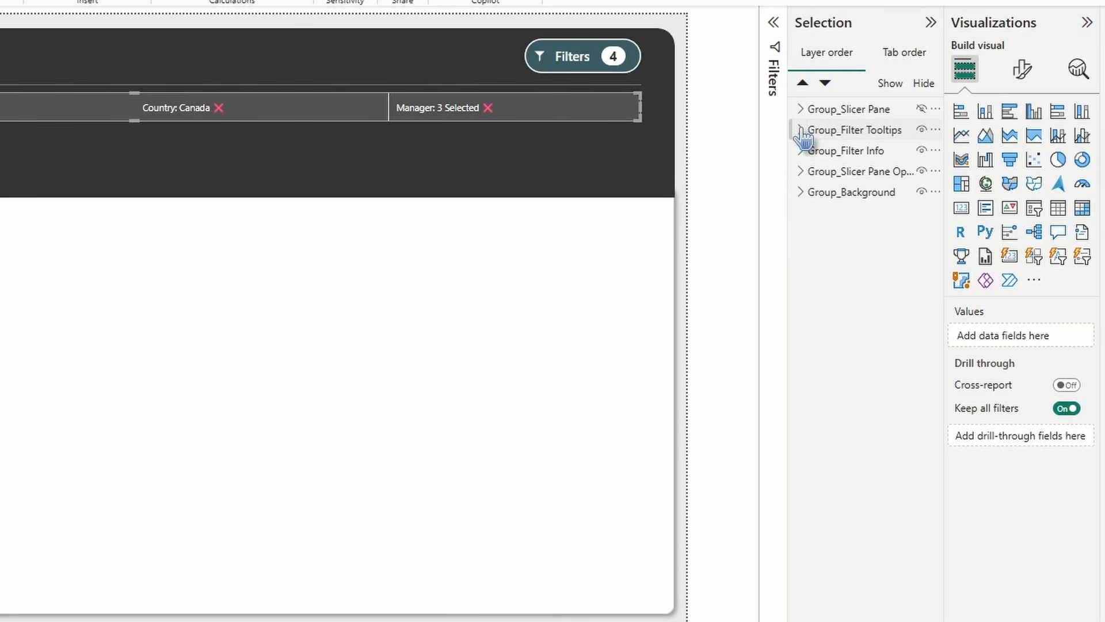
{"action": "left_click", "coordinate": [801, 129]}
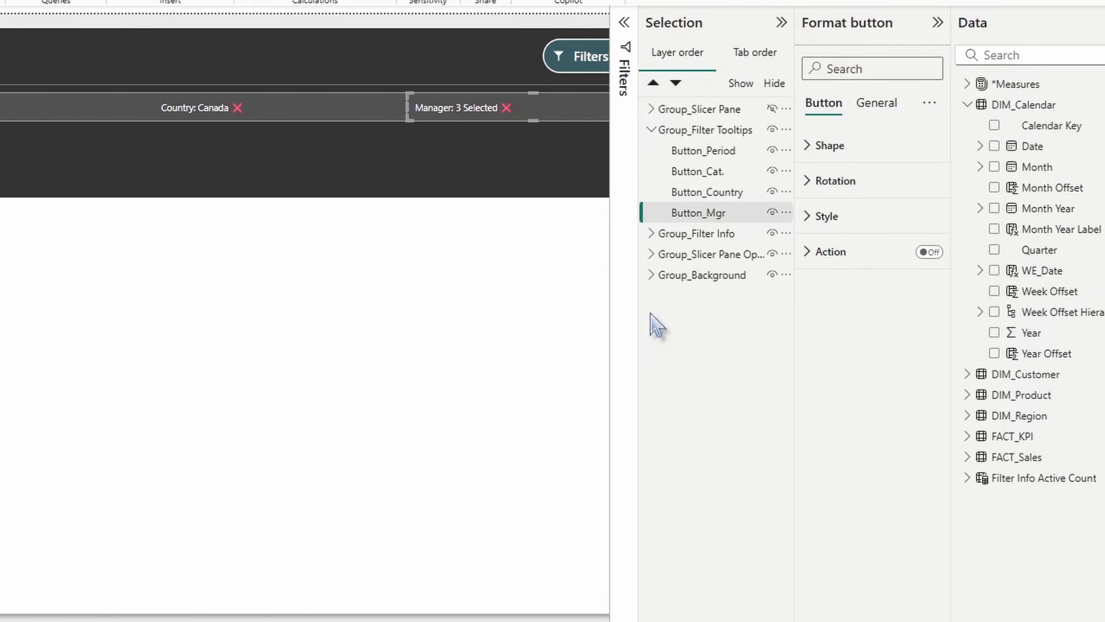
Turn on the action for Button_Cat. and expand its action settings
{"action": "left_click", "coordinate": [861, 172]}
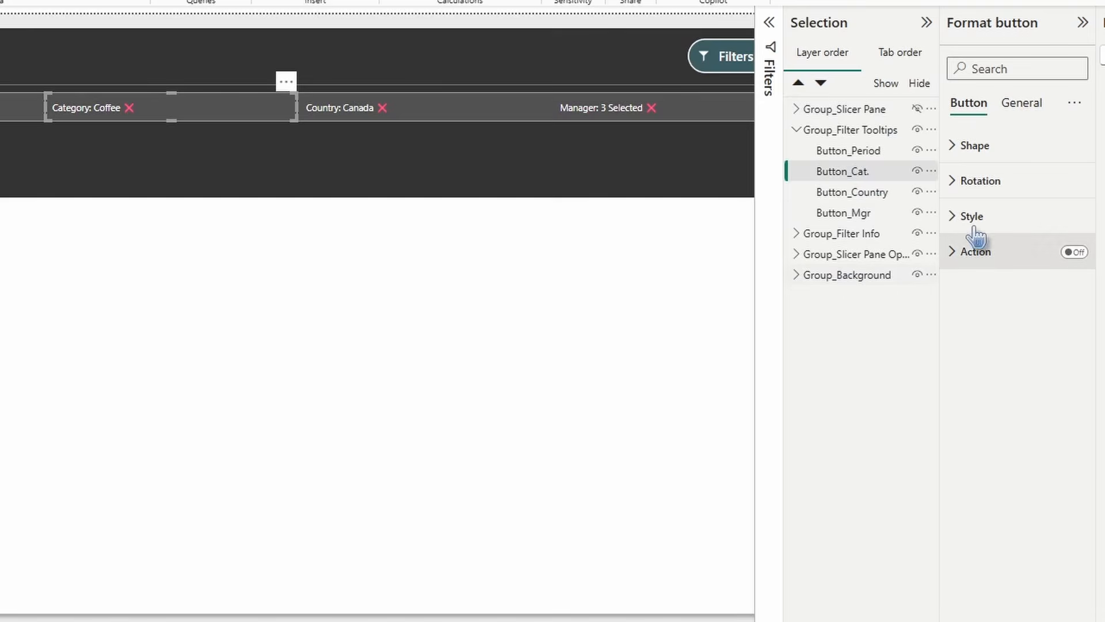
{"action": "left_click", "coordinate": [1075, 252]}
{"action": "left_click", "coordinate": [1019, 255]}
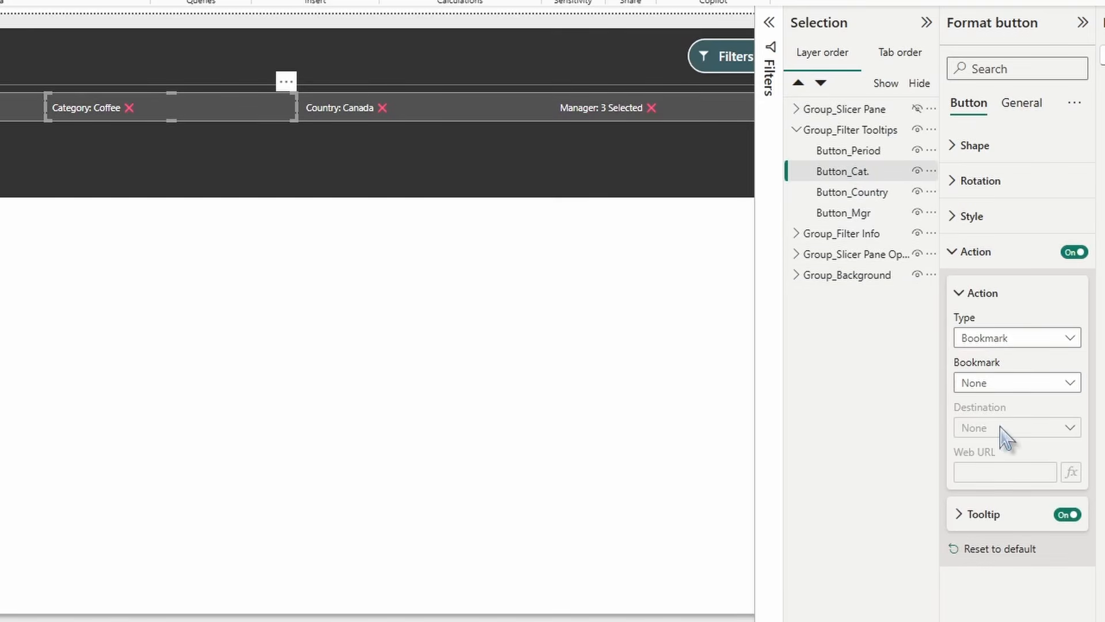
Base the tooltip text of Button_Cat. on the Filter Info Tooltip Category measure from the 6. Filter Info Tooltips folder
{"action": "left_click", "coordinate": [1013, 523]}
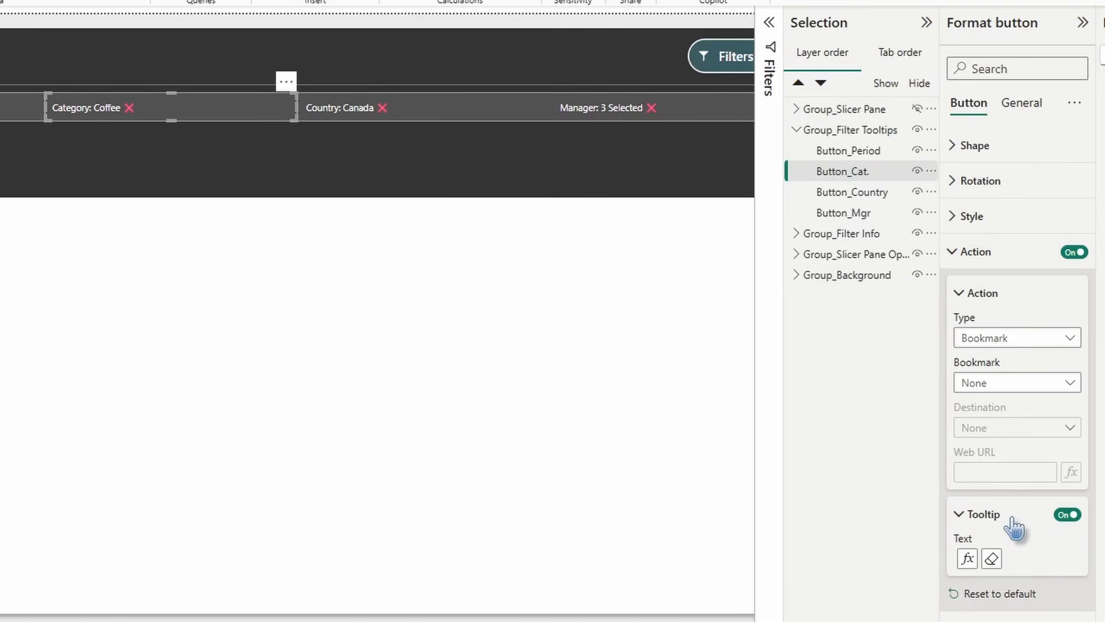
{"action": "left_click", "coordinate": [968, 559]}
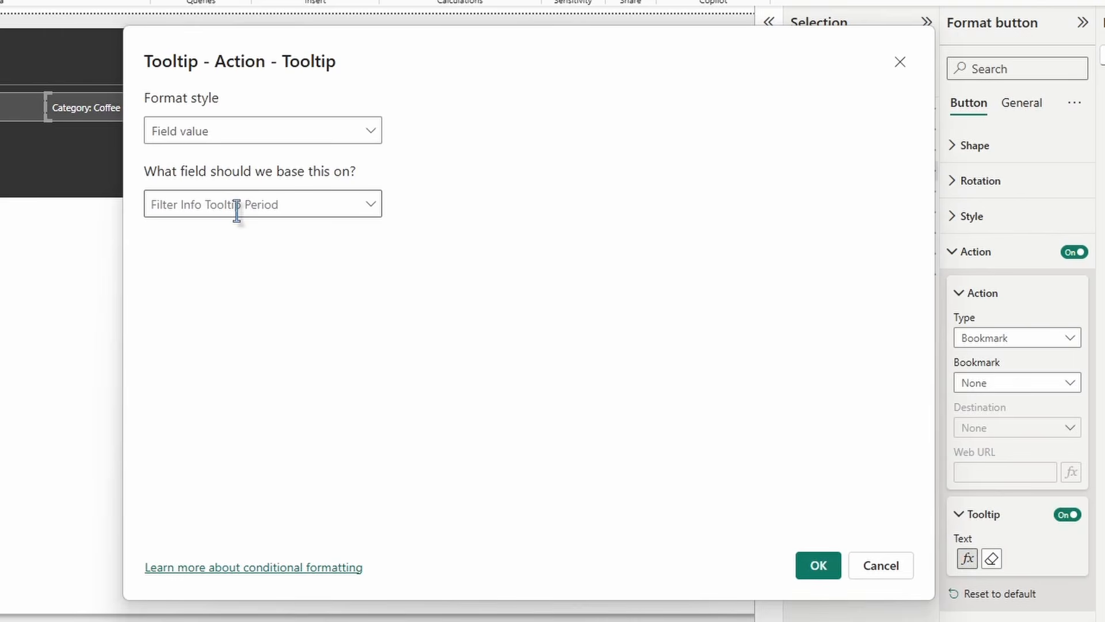
{"action": "left_click", "coordinate": [317, 207]}
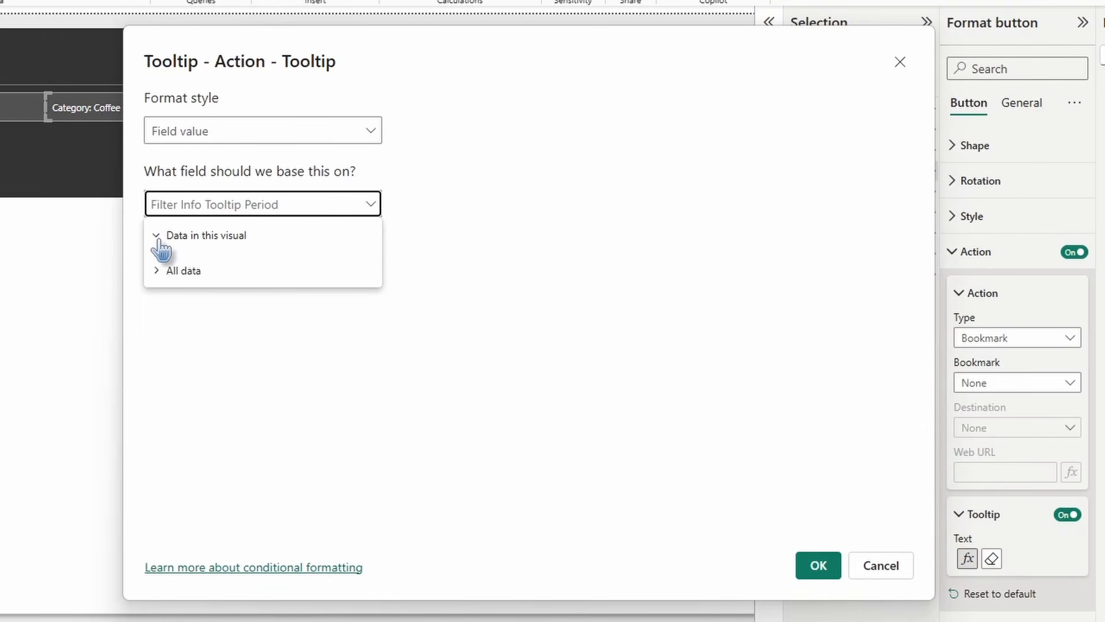
{"action": "left_click", "coordinate": [165, 270]}
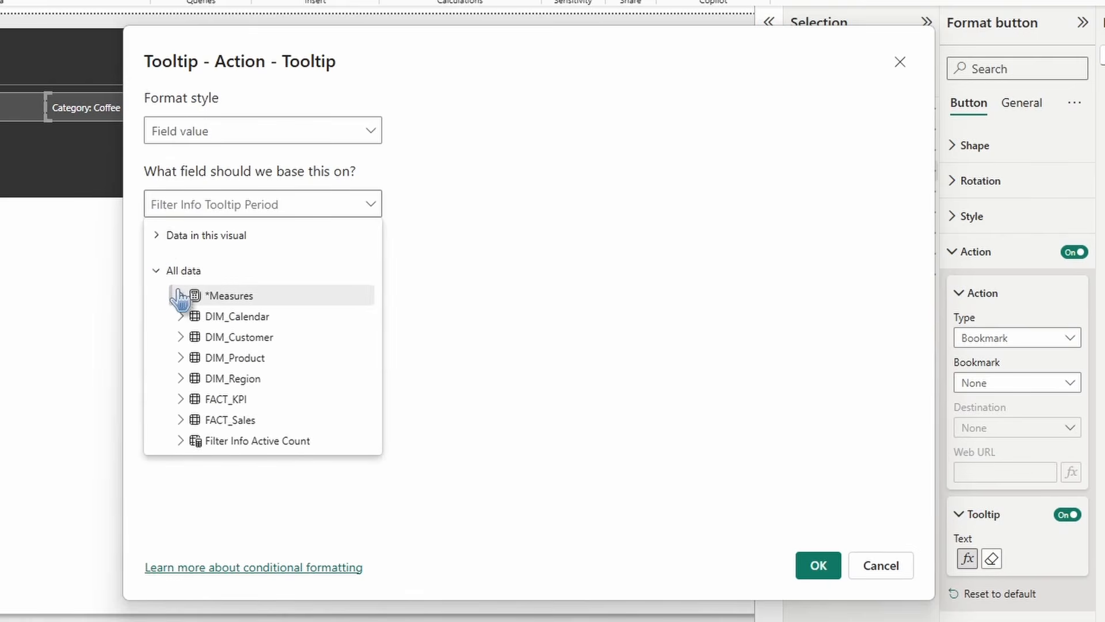
{"action": "left_click", "coordinate": [179, 294]}
{"action": "scroll", "coordinate": [183, 328], "scroll_direction": "down", "scroll_amount": 2}
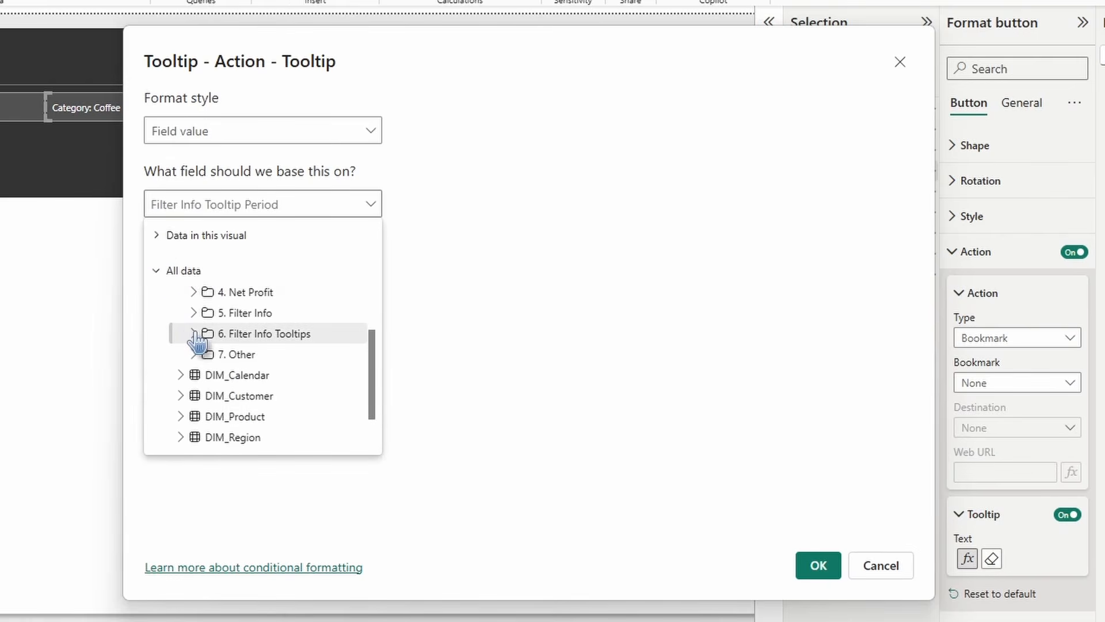
{"action": "left_click", "coordinate": [192, 335]}
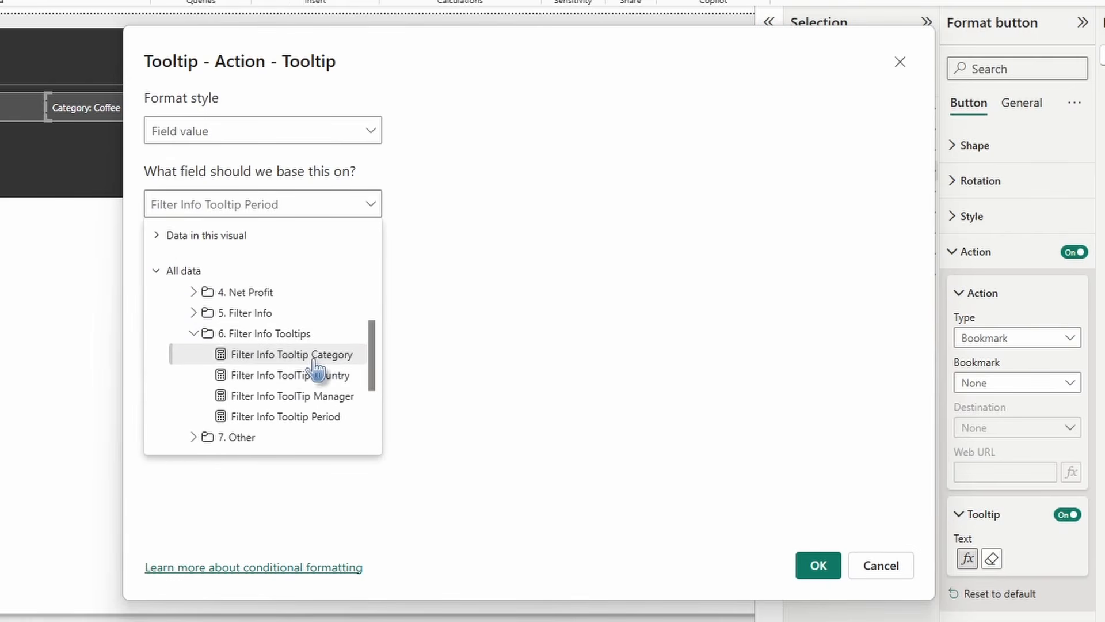
{"action": "left_click", "coordinate": [296, 357]}
{"action": "left_click", "coordinate": [806, 564]}
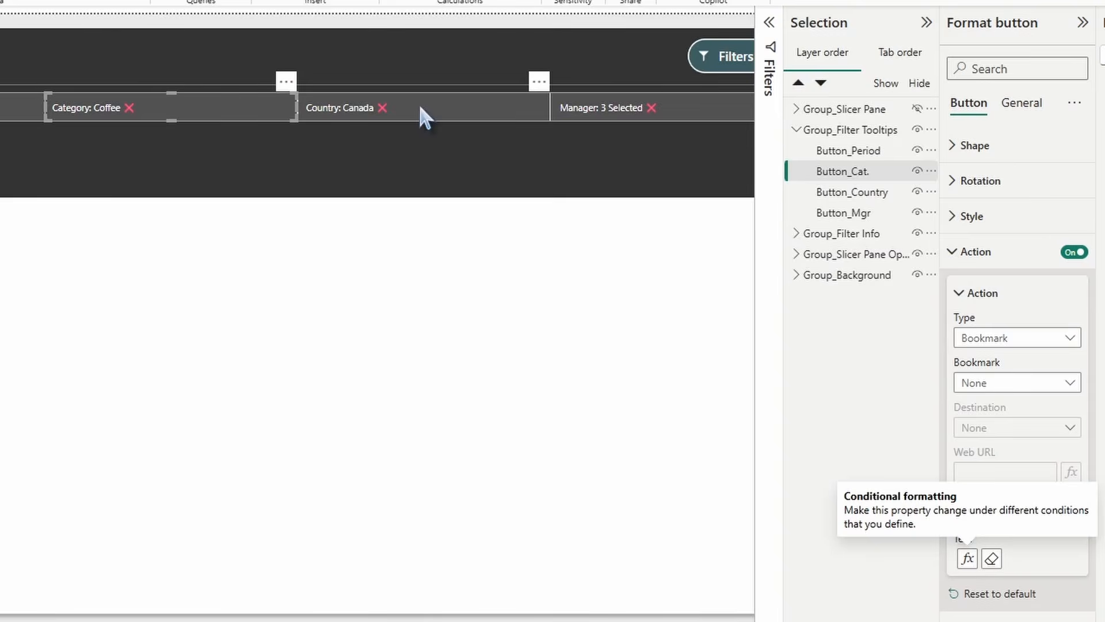
Turn on the action for Button_Country and base its tooltip text on the Filter Info ToolTip Country measure
{"action": "left_click", "coordinate": [855, 193]}
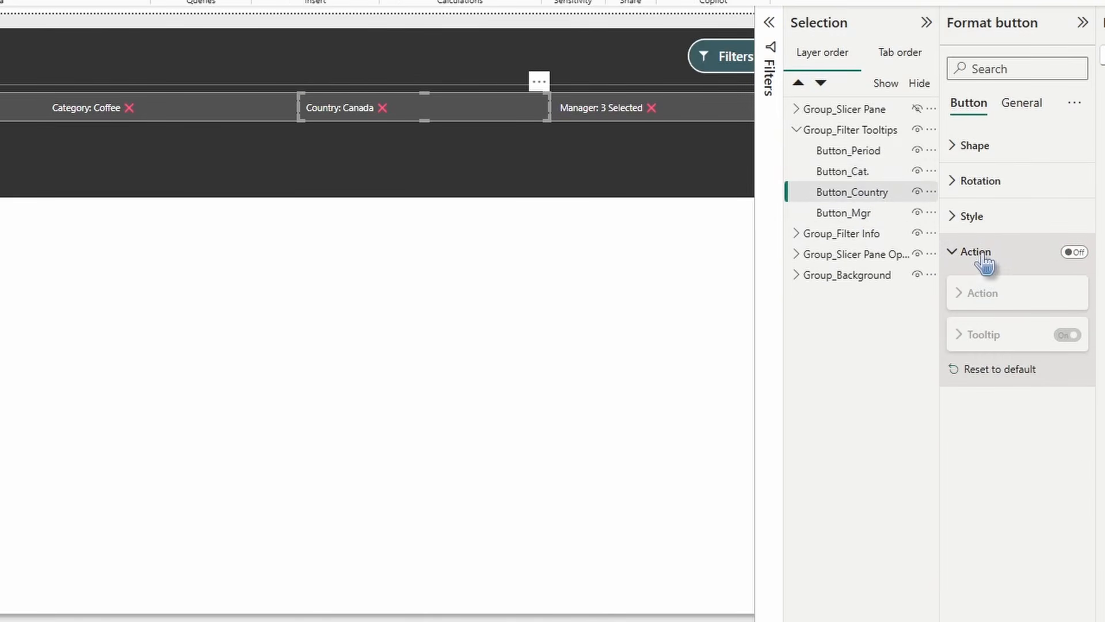
{"action": "left_click", "coordinate": [1074, 252]}
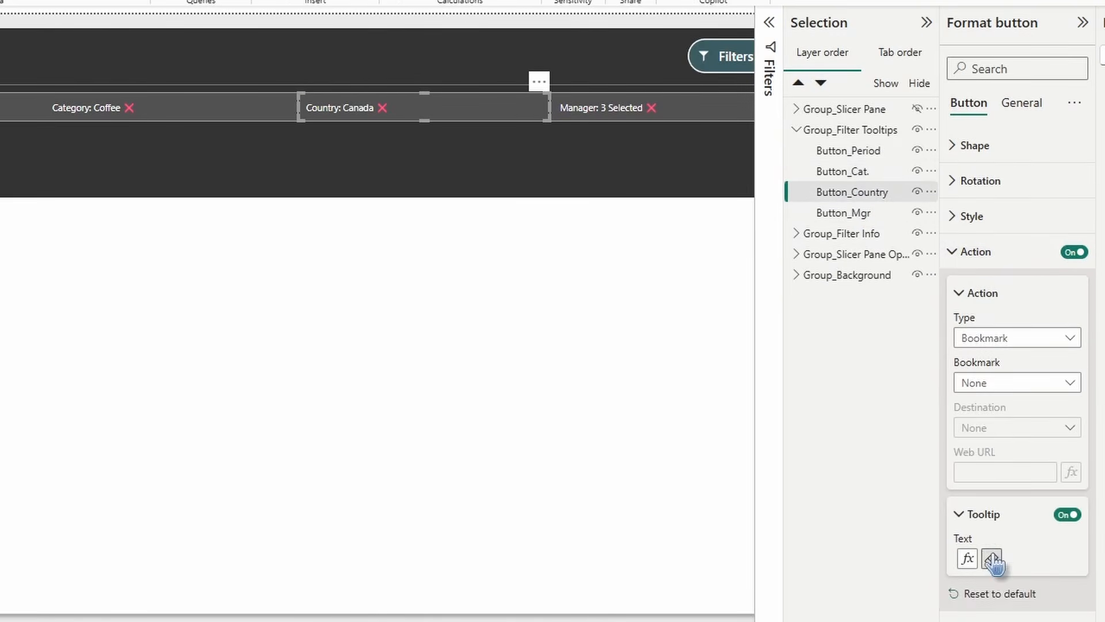
{"action": "left_click", "coordinate": [968, 559]}
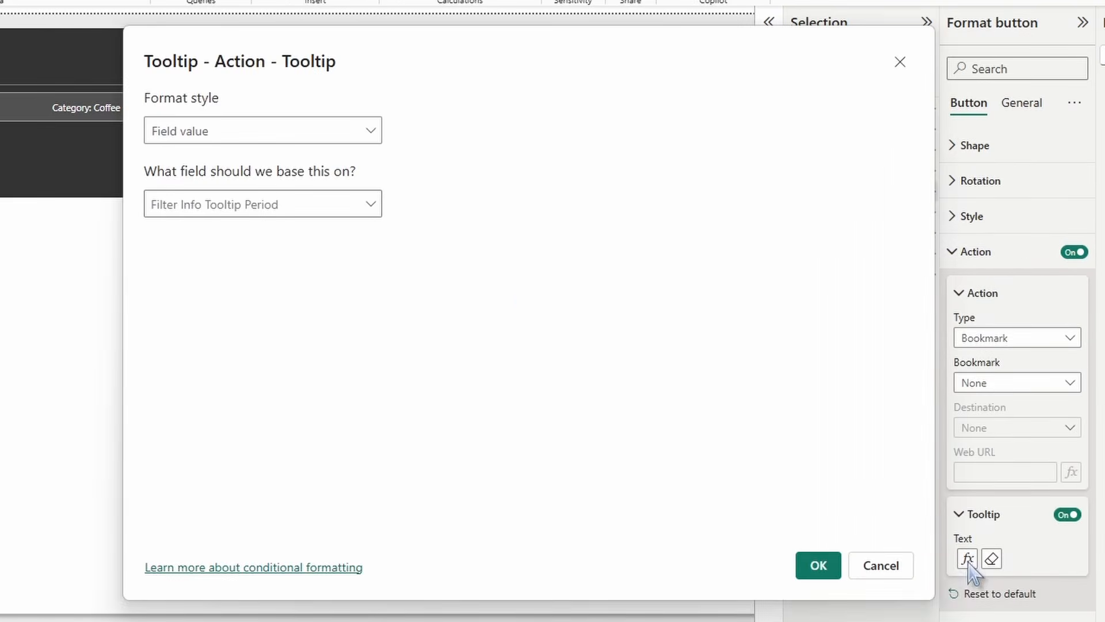
{"action": "left_click", "coordinate": [208, 205]}
{"action": "left_click", "coordinate": [181, 296]}
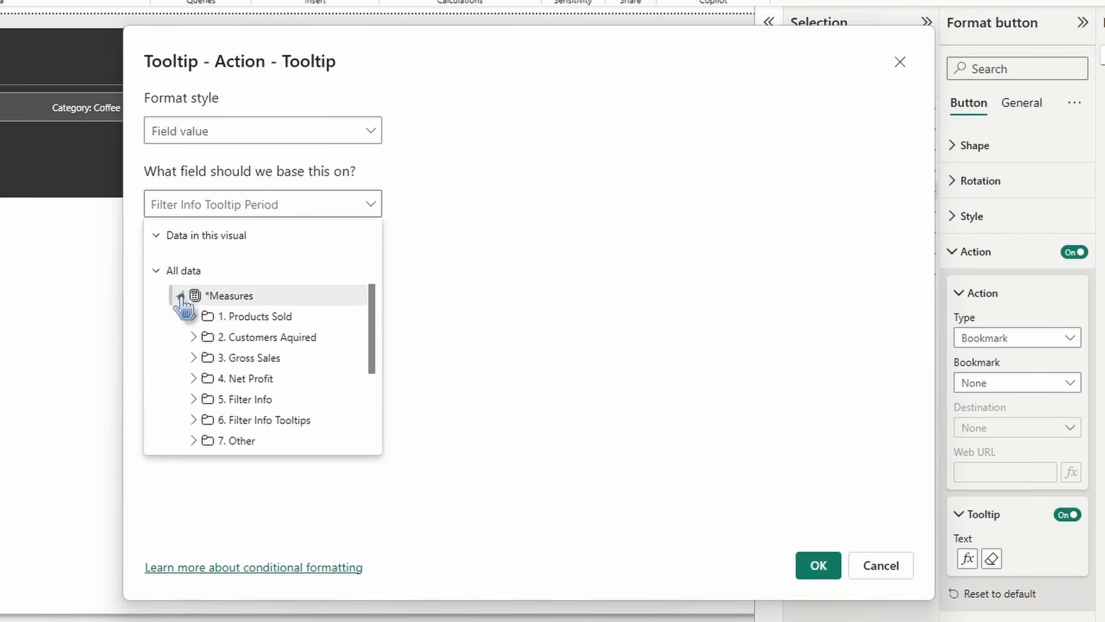
{"action": "left_click", "coordinate": [190, 420]}
{"action": "left_click", "coordinate": [290, 373]}
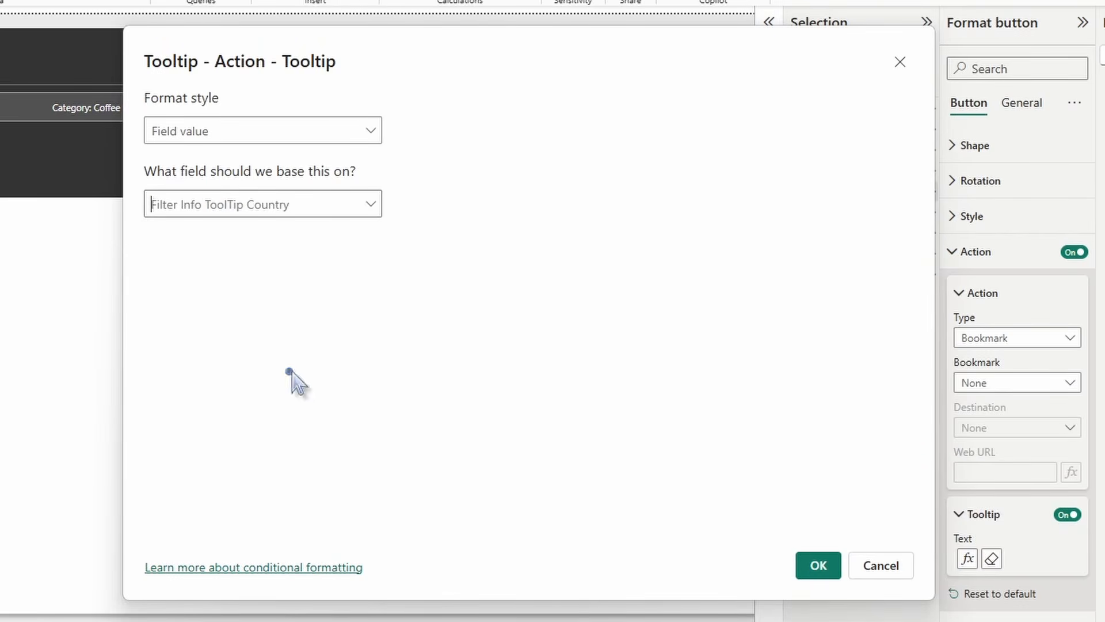
{"action": "left_click", "coordinate": [817, 565]}
Turn on the action for Button_Mgr and base its tooltip text on the manager measure in the 6. Filter Info Tooltips folder
{"action": "left_click", "coordinate": [1075, 252]}
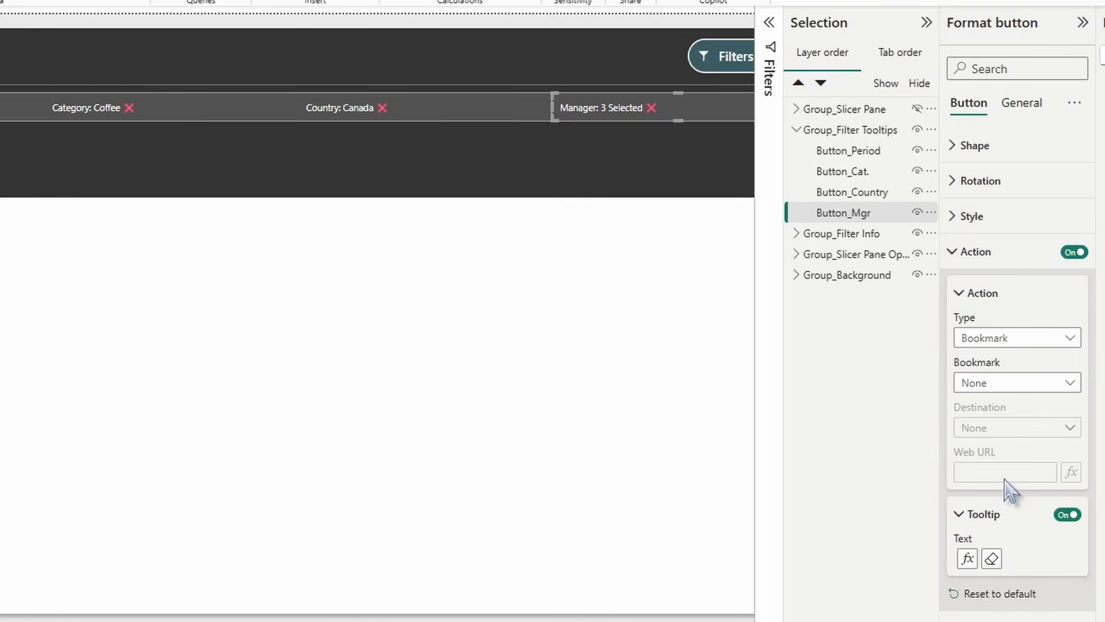
{"action": "left_click", "coordinate": [967, 558]}
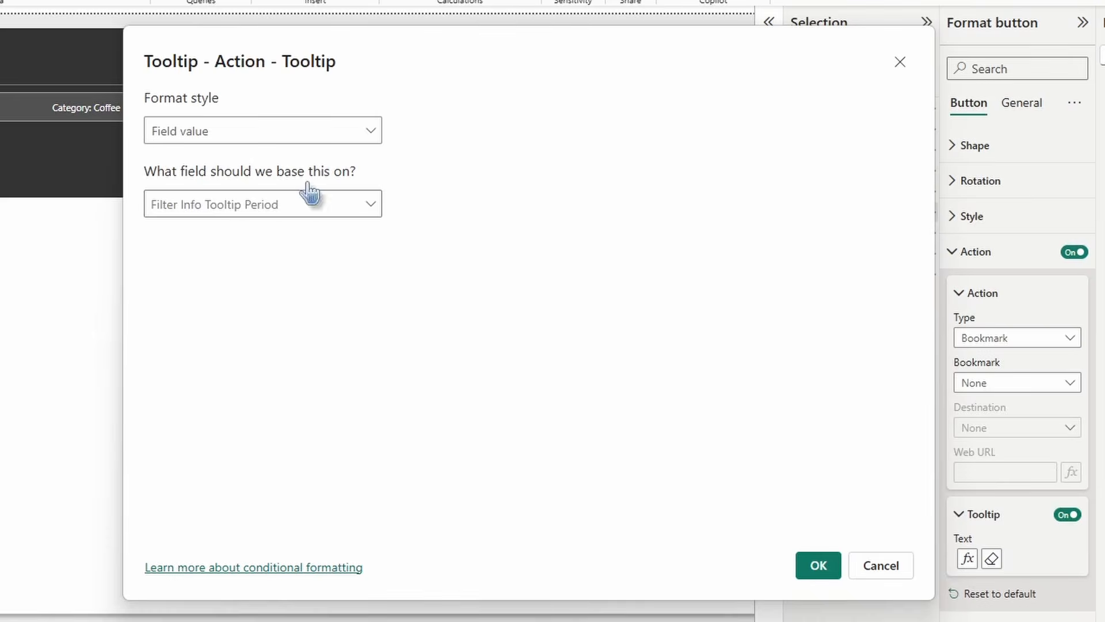
{"action": "left_click", "coordinate": [247, 205]}
{"action": "left_click", "coordinate": [180, 296]}
{"action": "scroll", "coordinate": [187, 322], "scroll_direction": "down", "scroll_amount": 2}
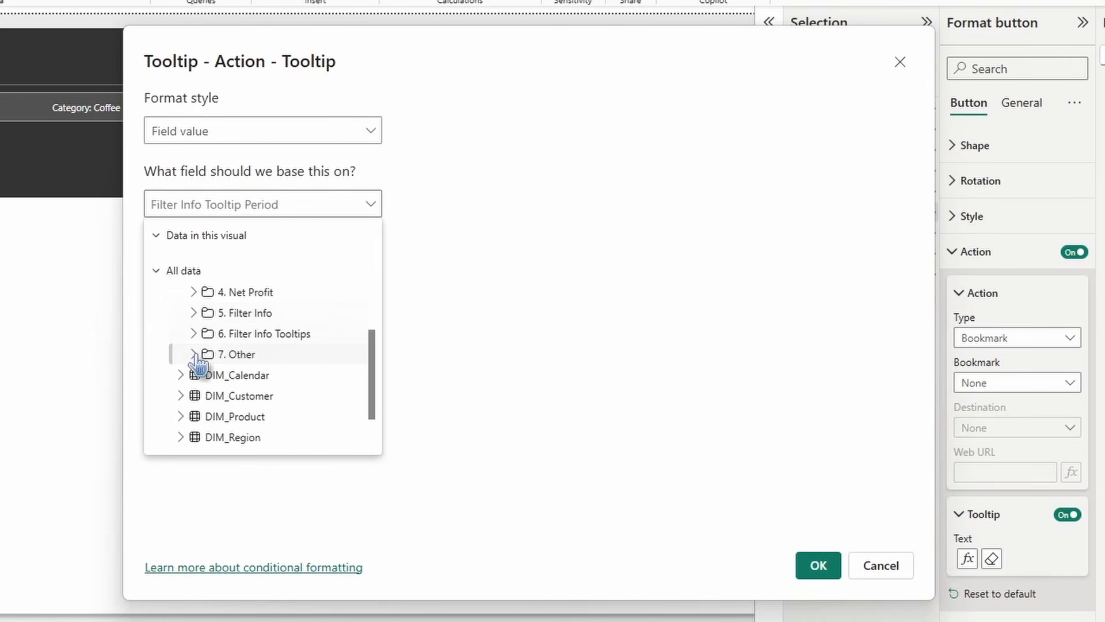
{"action": "left_click", "coordinate": [194, 333]}
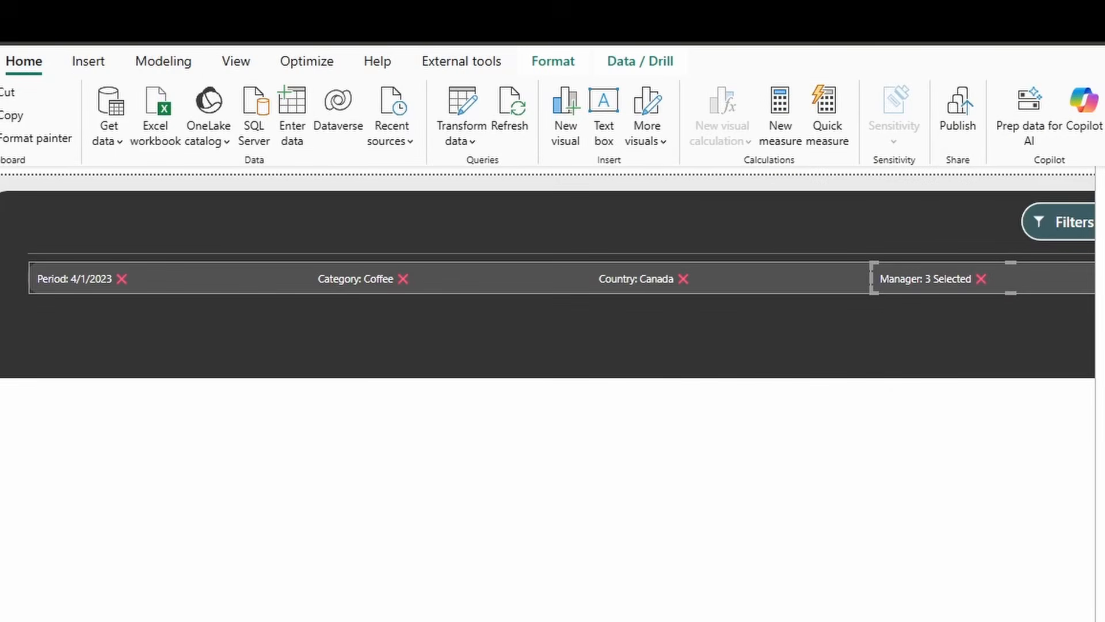
Show Group_Slicer Pane to add India to the Country > Manager filter, then hide it and check the manager button's tooltip
{"action": "mouse_move", "coordinate": [833, 293]}
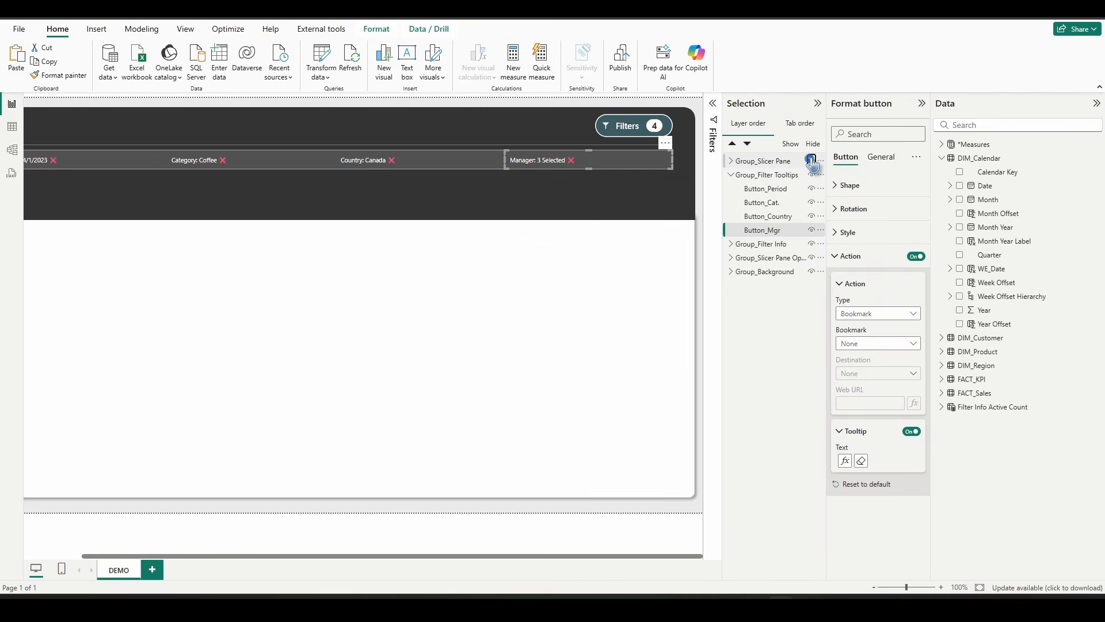
{"action": "left_click", "coordinate": [811, 161]}
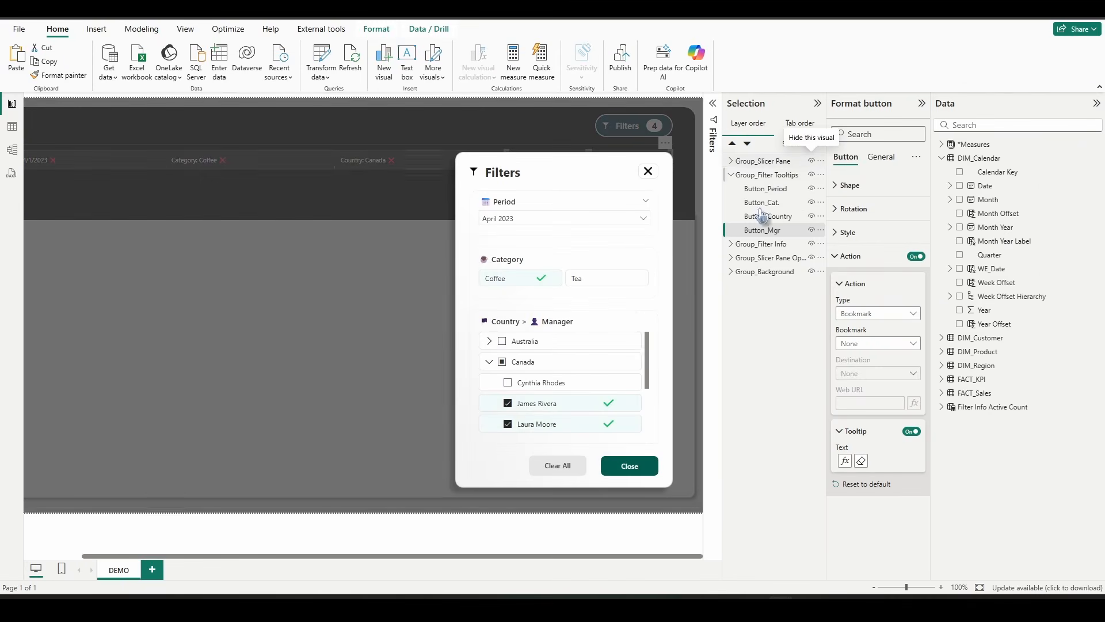
{"action": "left_click", "coordinate": [509, 384]}
{"action": "scroll", "coordinate": [554, 386], "scroll_direction": "down", "scroll_amount": 3}
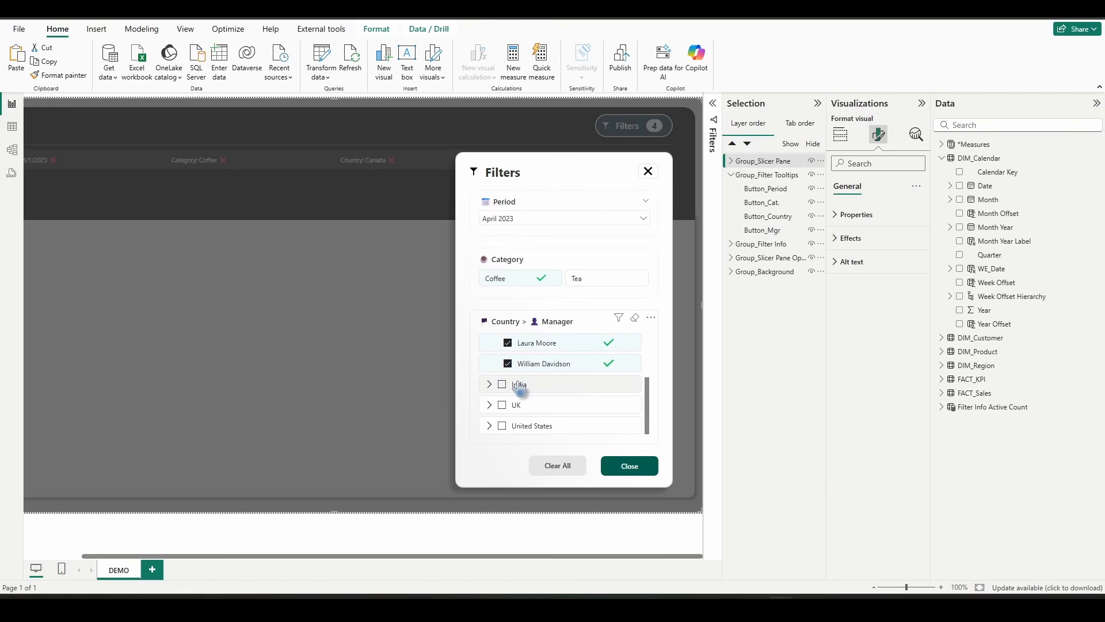
{"action": "left_click", "coordinate": [502, 385]}
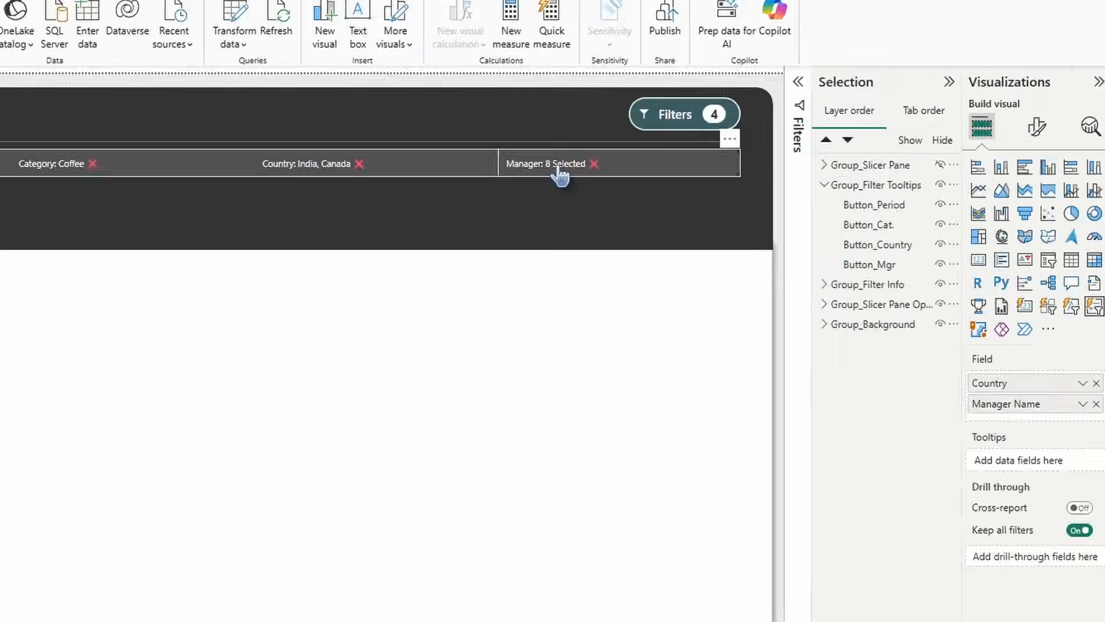
{"action": "mouse_move", "coordinate": [557, 167]}
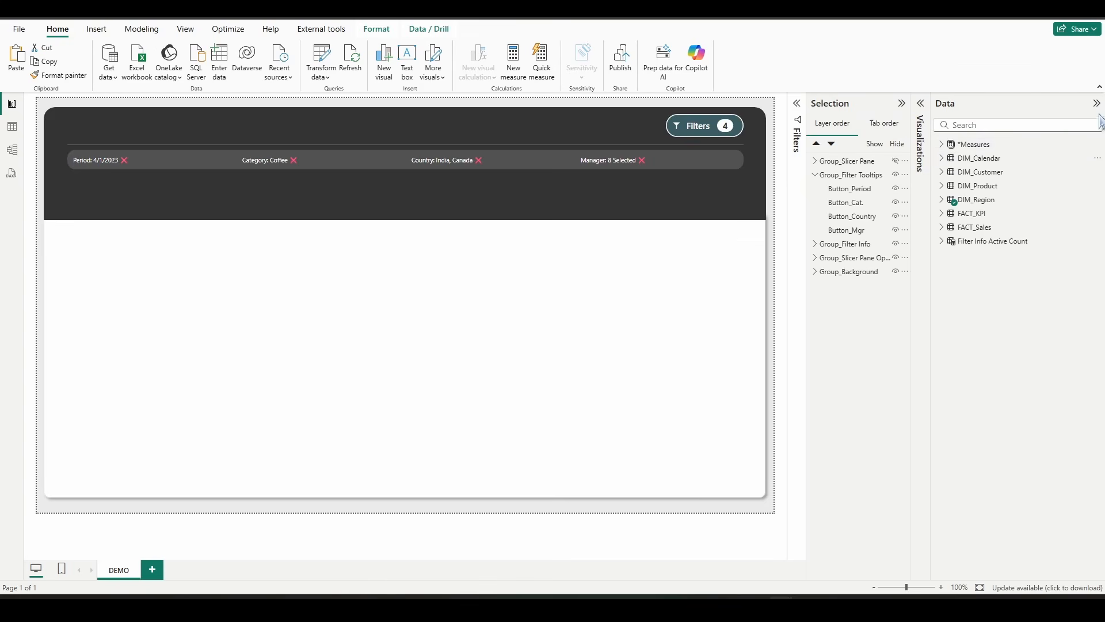
Collapse the Data and Selection panes to give the report canvas more room
{"action": "left_click", "coordinate": [1096, 104]}
{"action": "left_click", "coordinate": [1057, 105]}
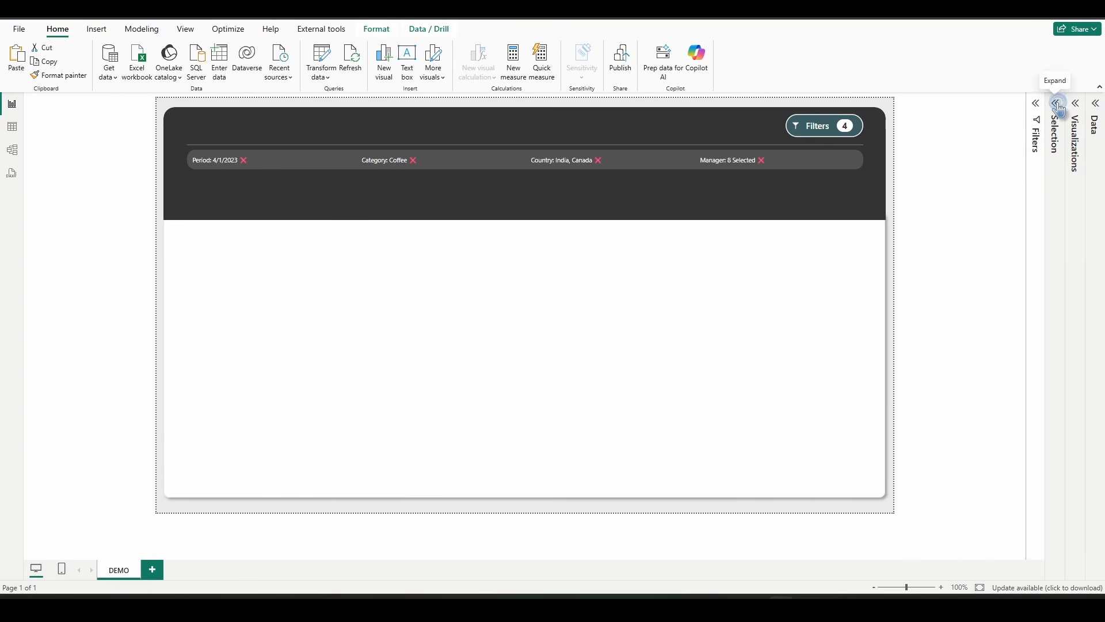